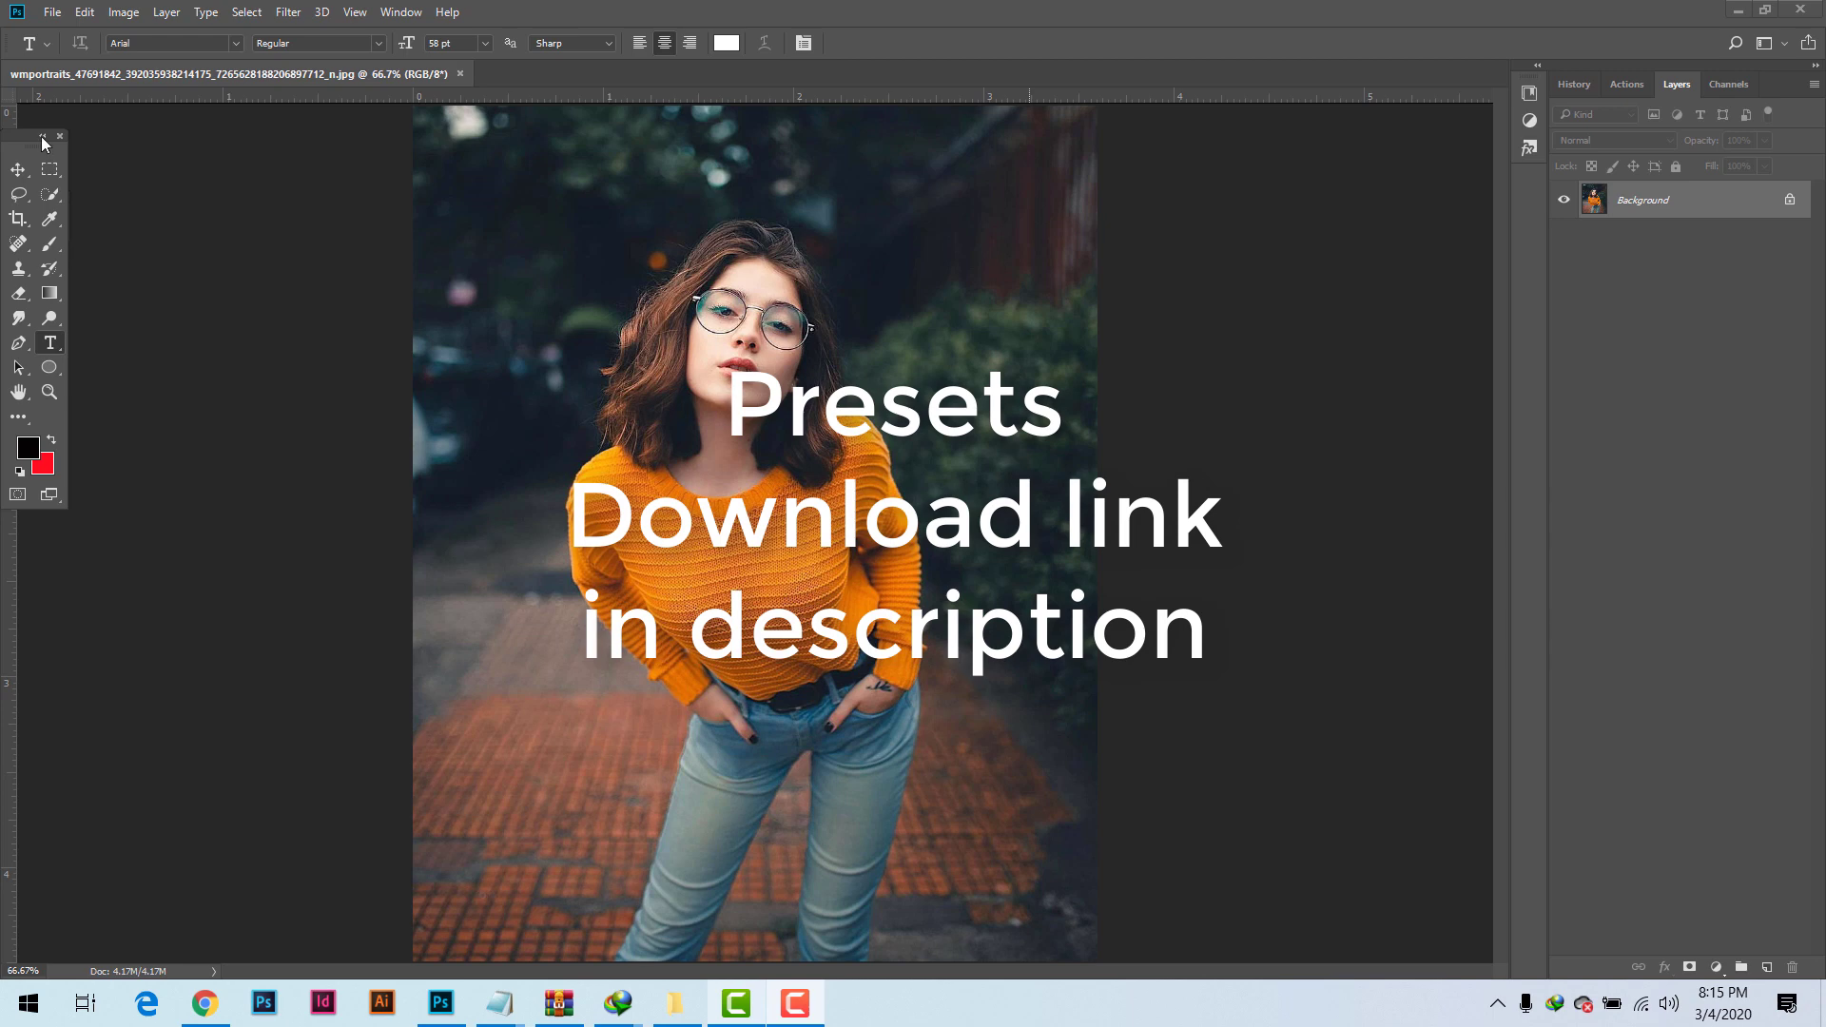
Unlock and duplicate the Background layer, and open the Camera Raw Filter on the copy
{"action": "left_click", "coordinate": [1789, 200]}
{"action": "left_click_drag", "start_coordinate": [1712, 202], "coordinate": [1766, 966]}
{"action": "left_click", "coordinate": [289, 12]}
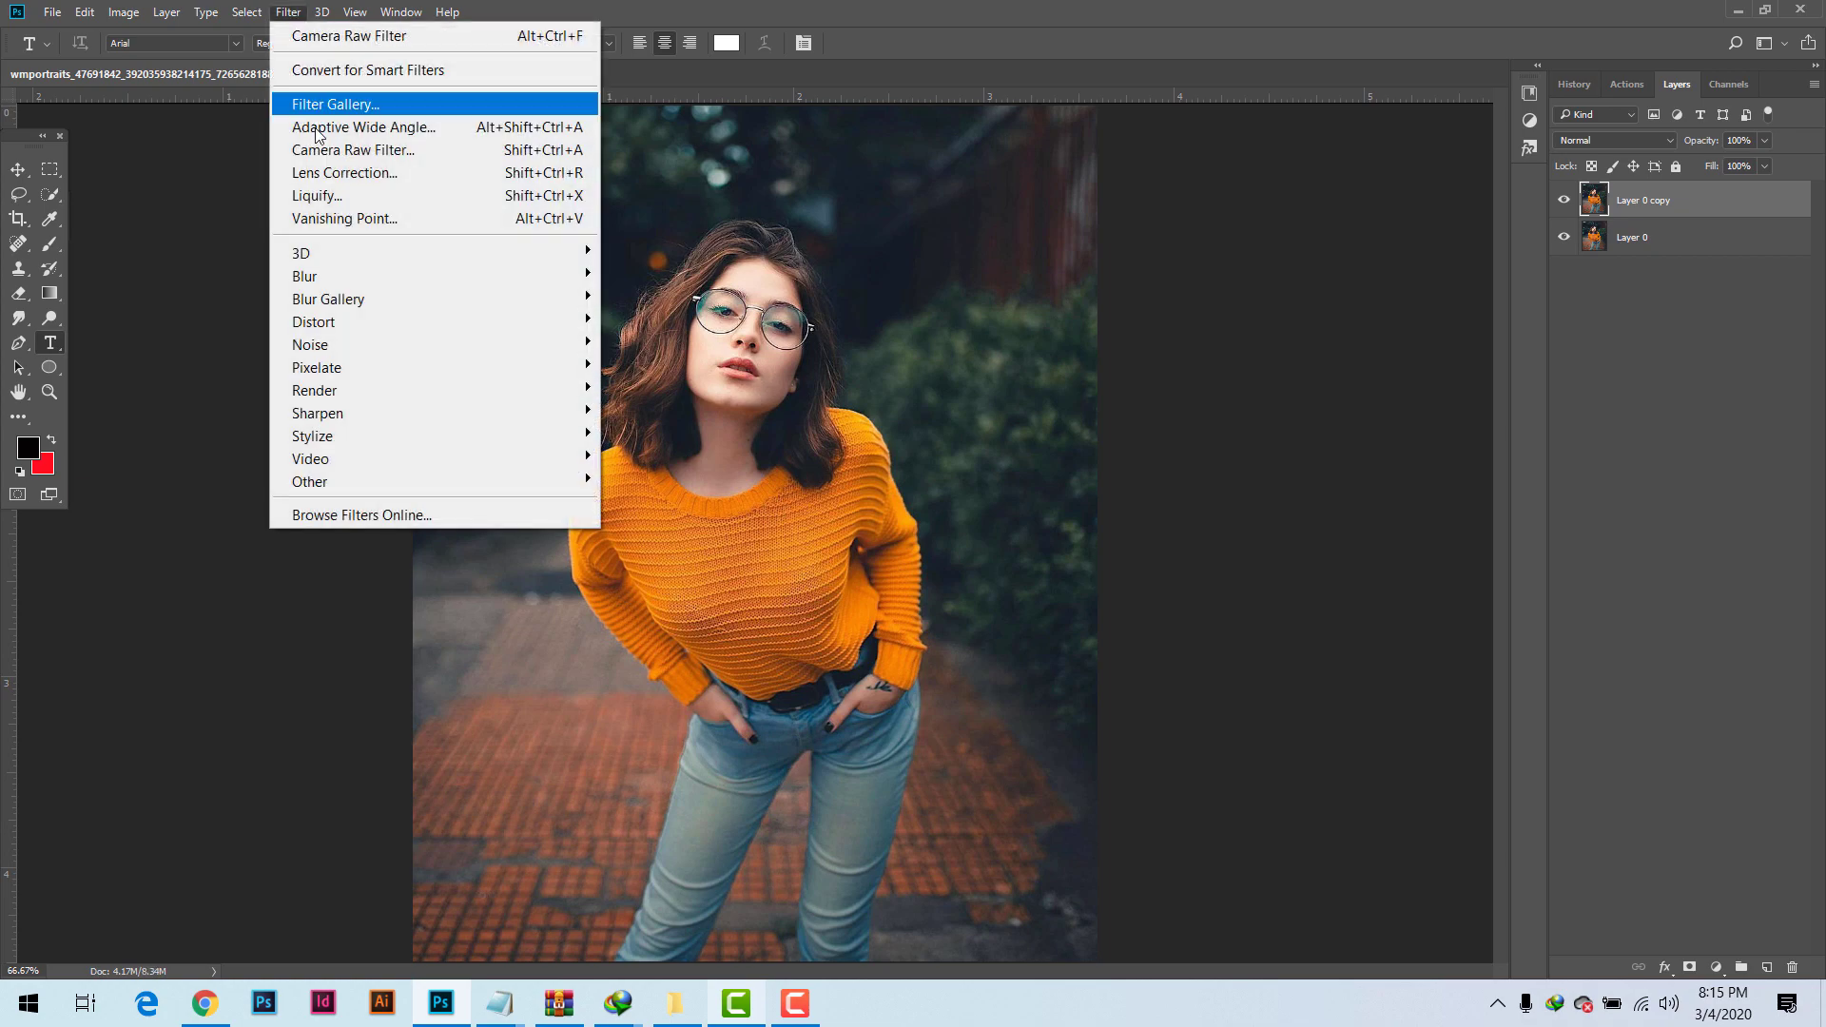
{"action": "left_click", "coordinate": [375, 150]}
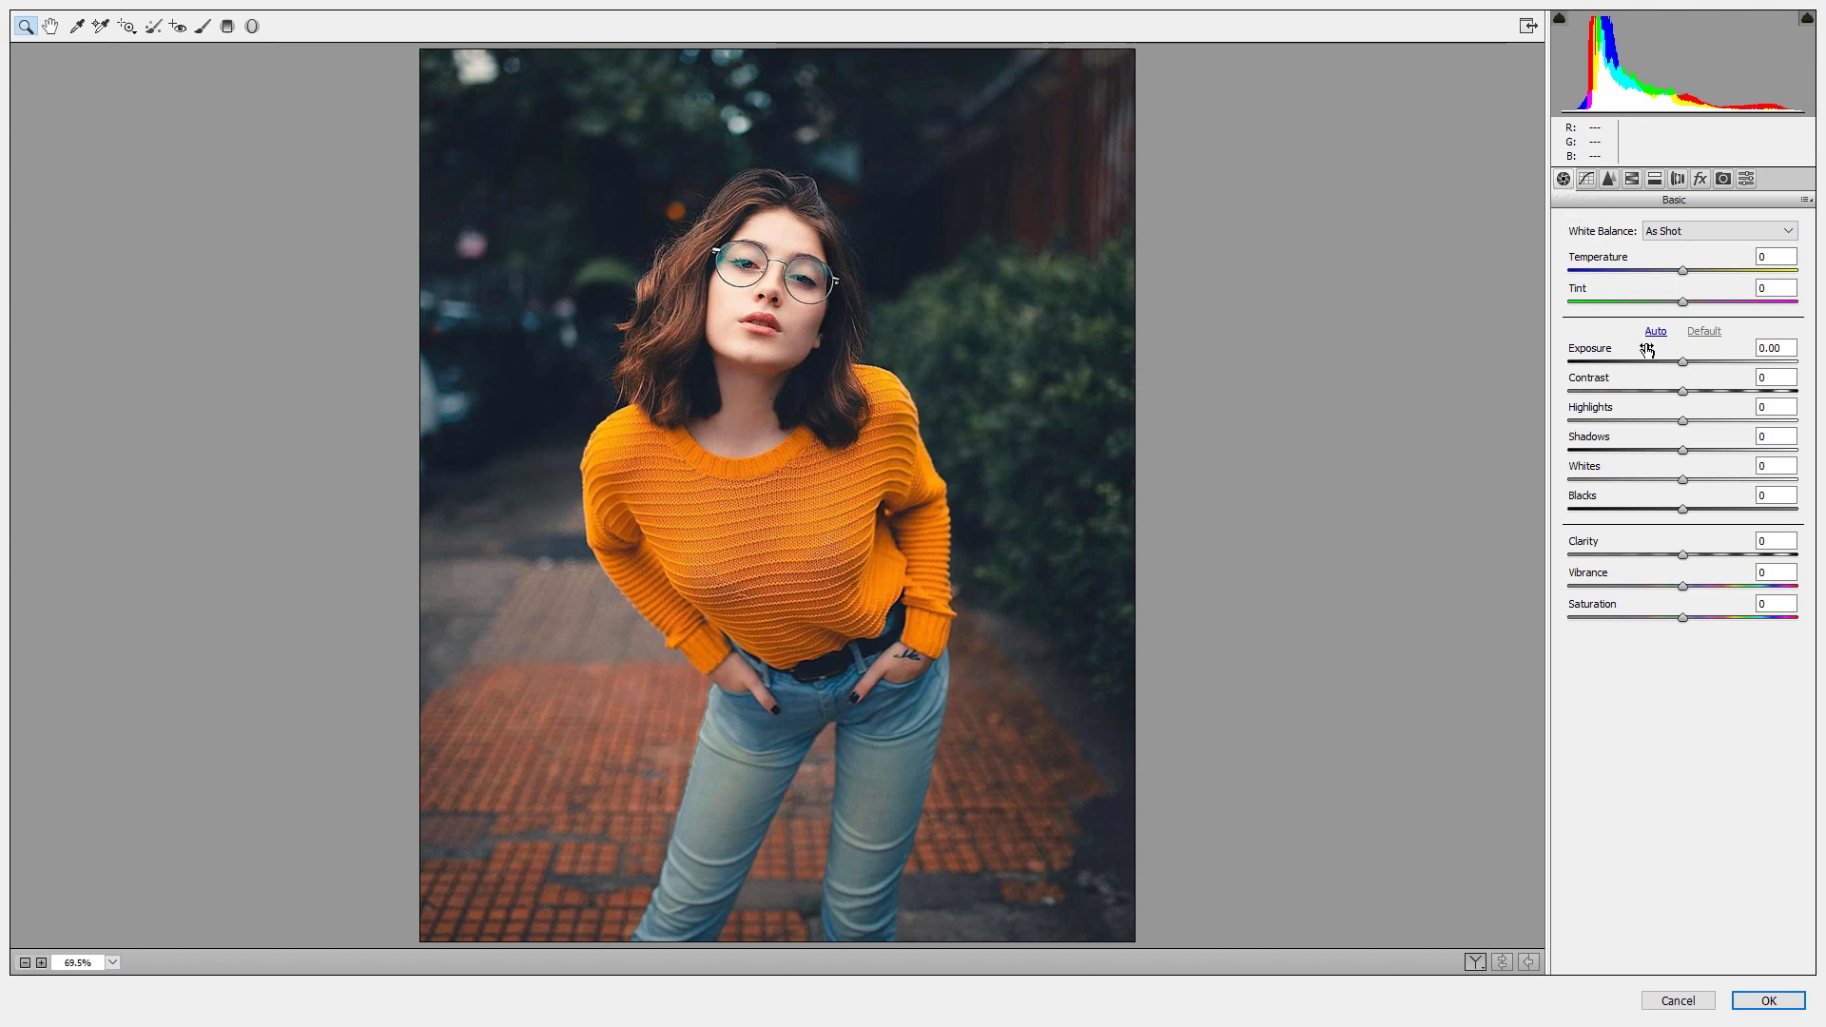
Set the basic tone adjustments to Exposure +0.15, Contrast -21 and Highlights -93
{"action": "left_click_drag", "start_coordinate": [1685, 348], "coordinate": [1688, 362]}
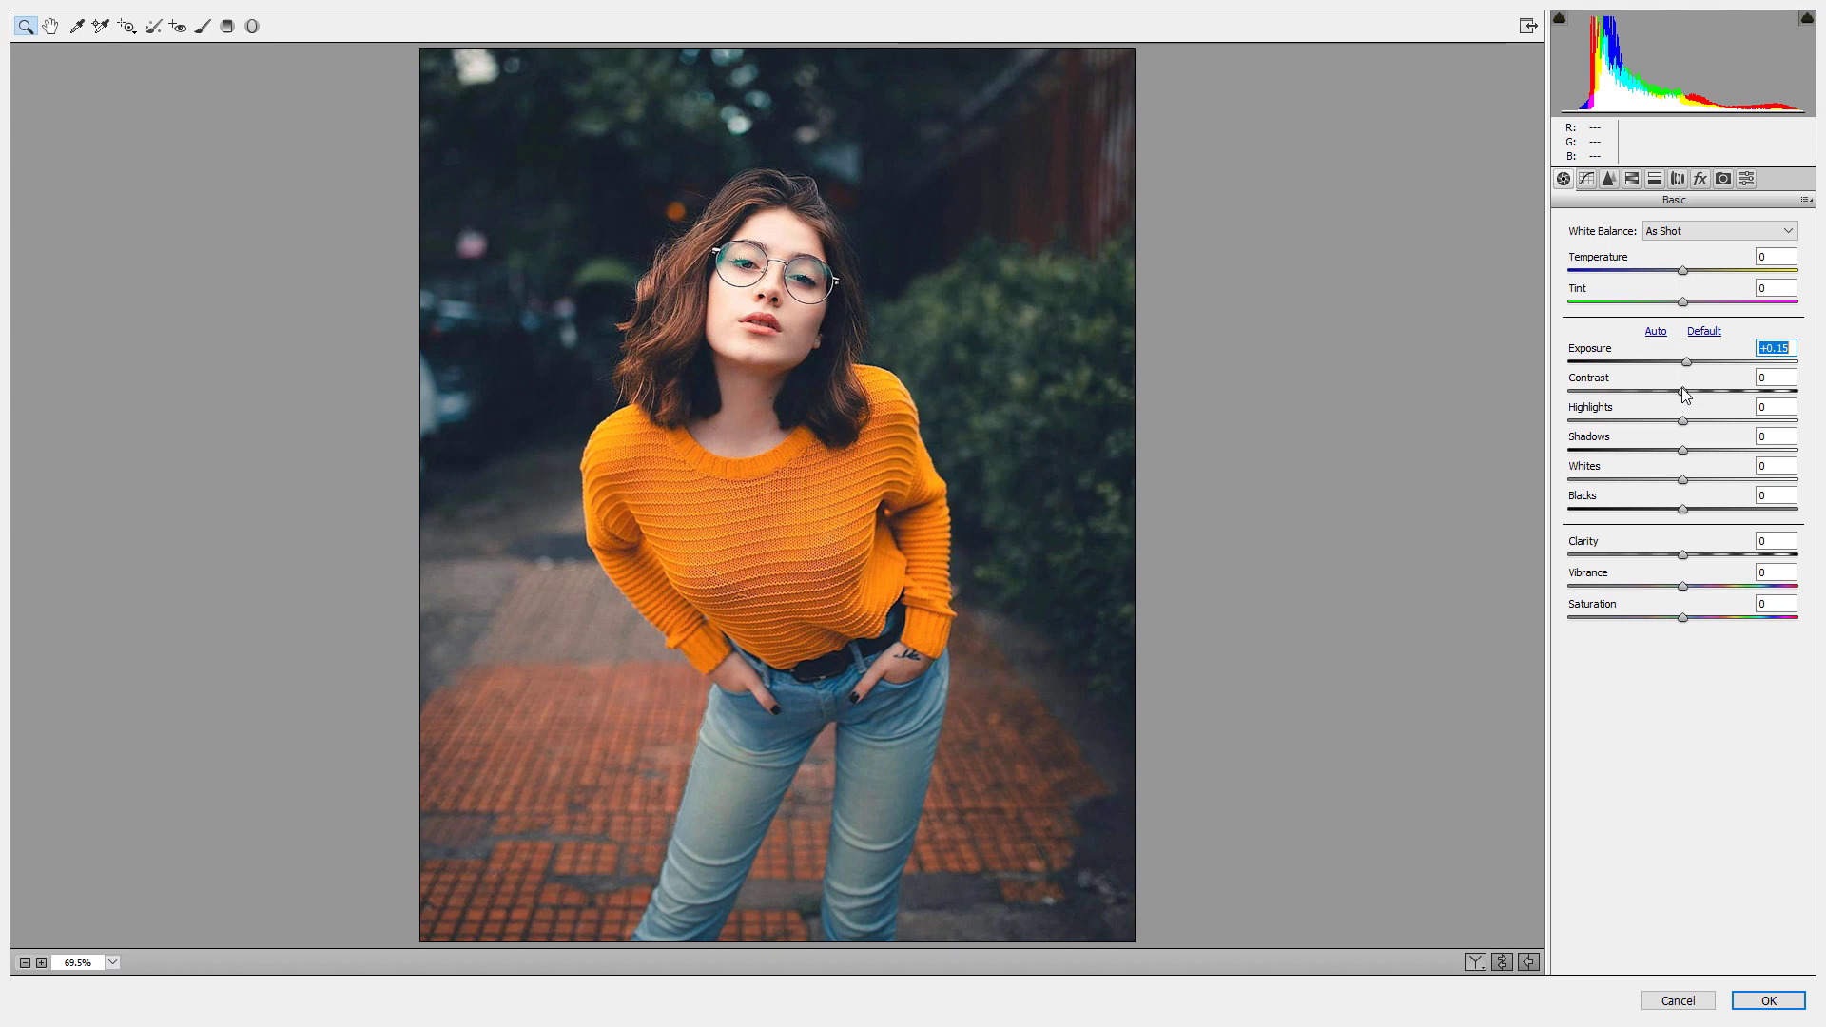
{"action": "mouse_move", "coordinate": [1683, 390]}
{"action": "left_mouse_down"}
{"action": "mouse_move", "coordinate": [1622, 390]}
{"action": "mouse_move", "coordinate": [1658, 390]}
{"action": "left_mouse_up"}
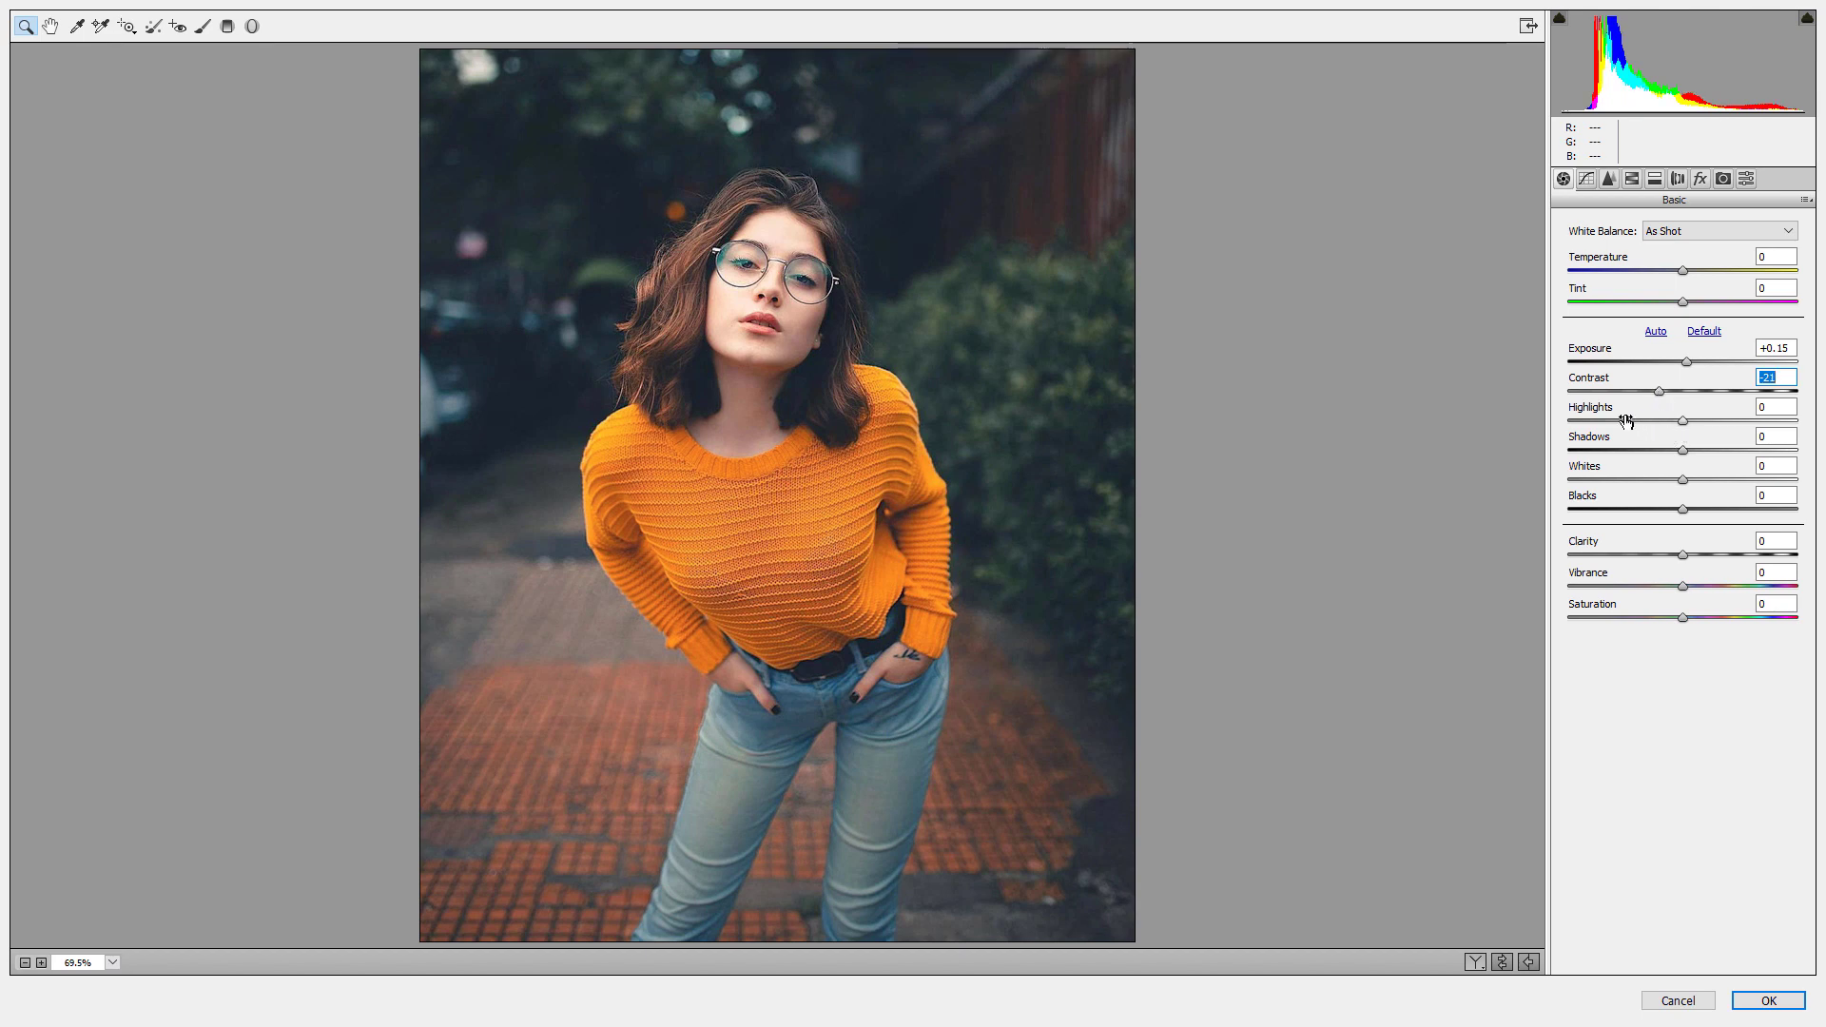
{"action": "left_click", "coordinate": [1586, 420]}
{"action": "left_click_drag", "start_coordinate": [1586, 419], "coordinate": [1578, 424]}
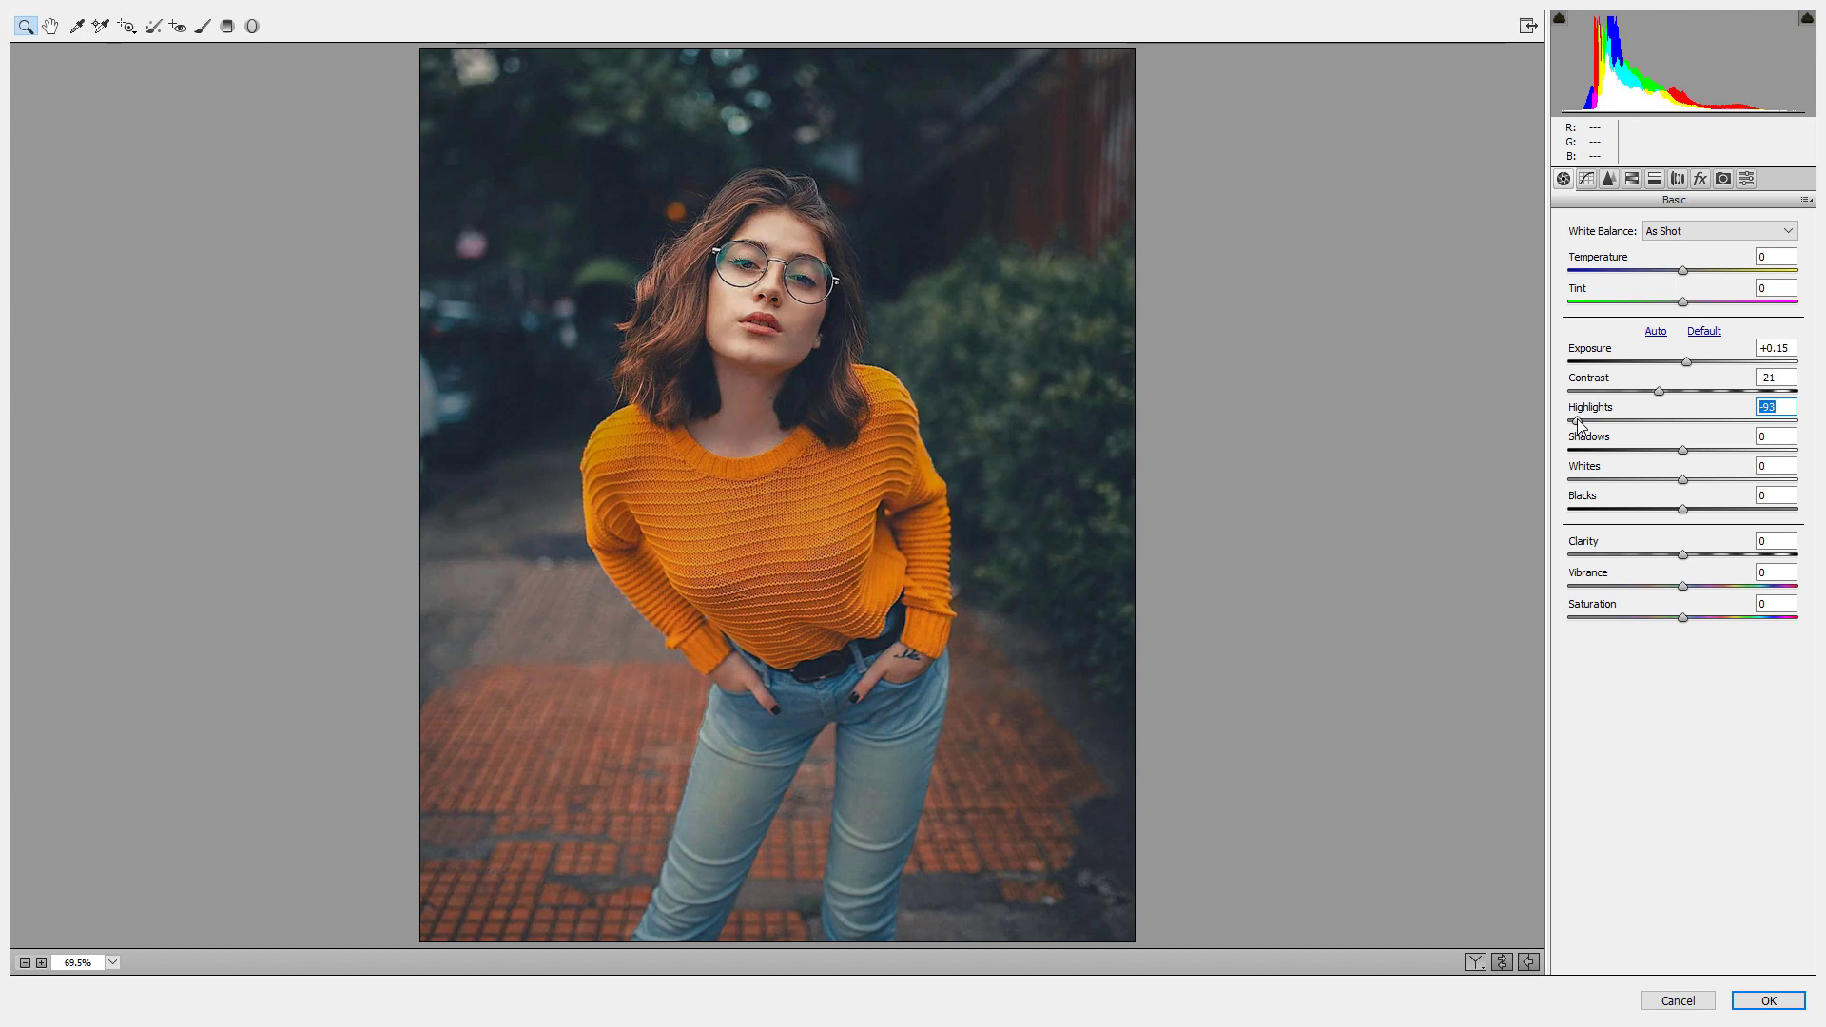
Set Shadows to +68, Whites to +29 and Blacks to +34 in the basic adjustments
{"action": "left_click", "coordinate": [1756, 448]}
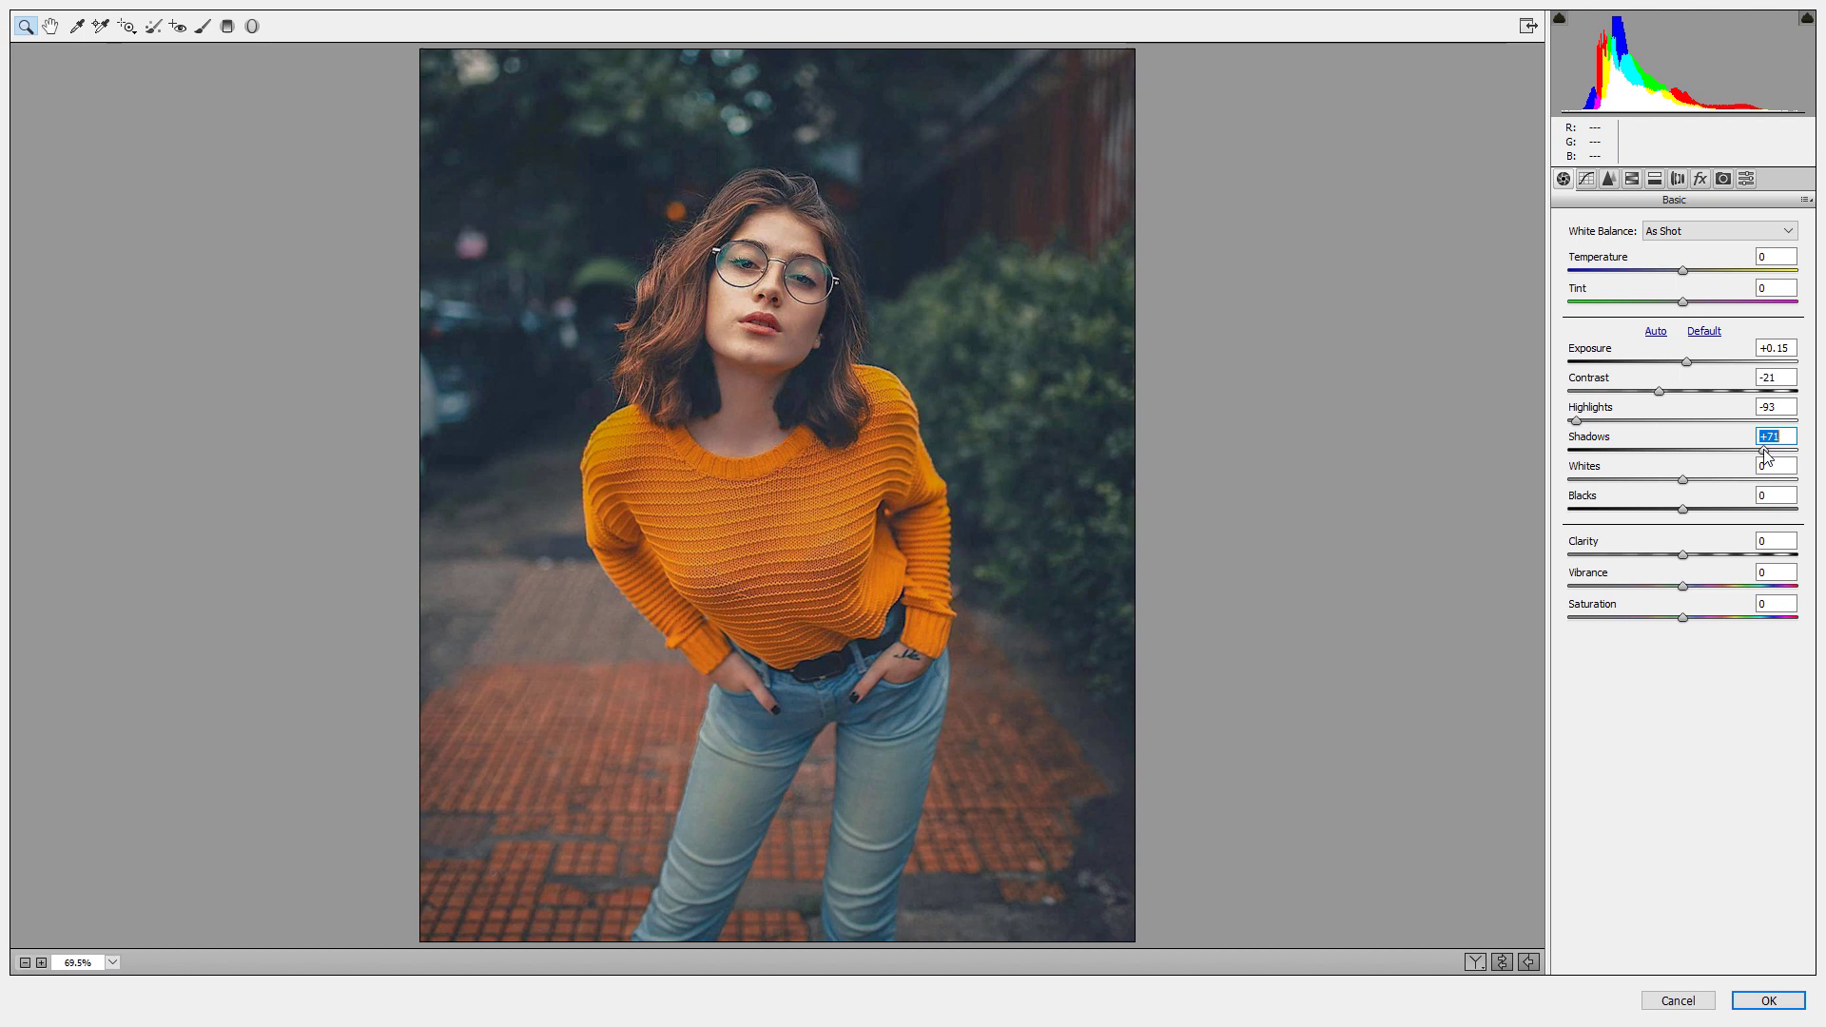
{"action": "left_click_drag", "start_coordinate": [1762, 449], "coordinate": [1760, 451]}
{"action": "mouse_move", "coordinate": [1691, 483]}
{"action": "left_mouse_down"}
{"action": "mouse_move", "coordinate": [1738, 482]}
{"action": "mouse_move", "coordinate": [1722, 484]}
{"action": "left_mouse_up"}
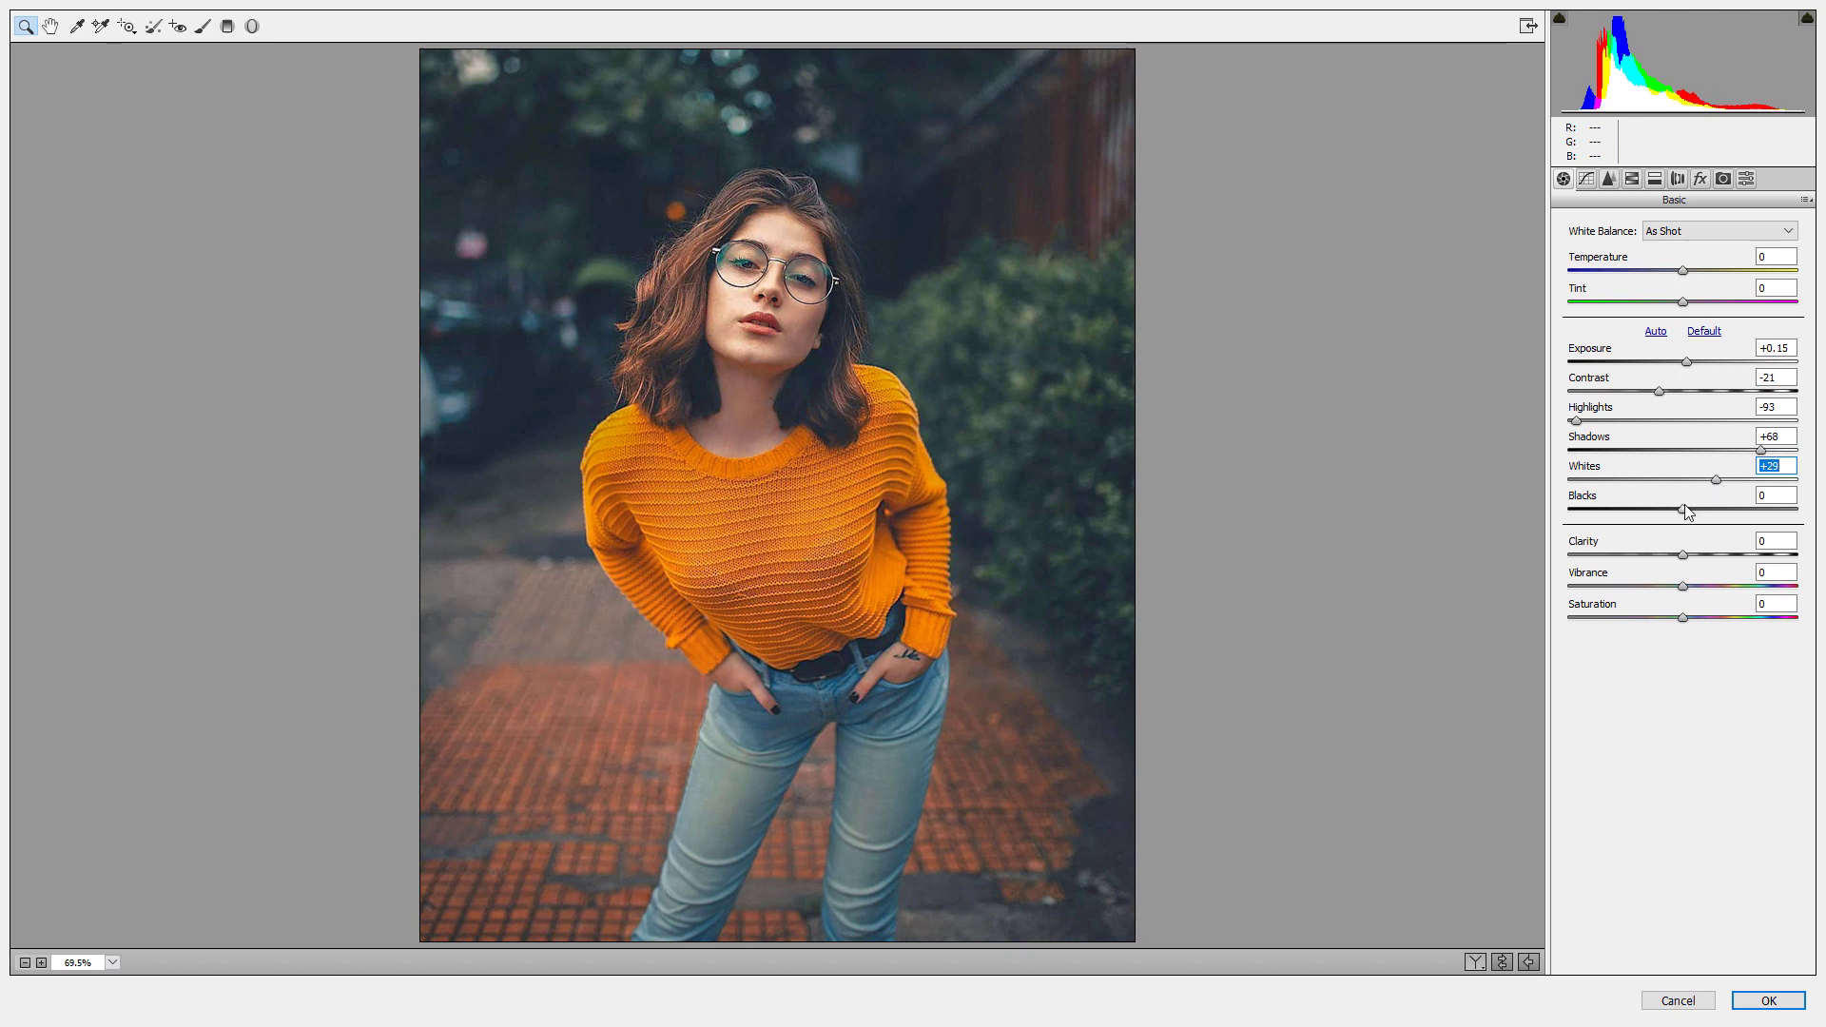
{"action": "left_click_drag", "start_coordinate": [1685, 511], "coordinate": [1726, 510]}
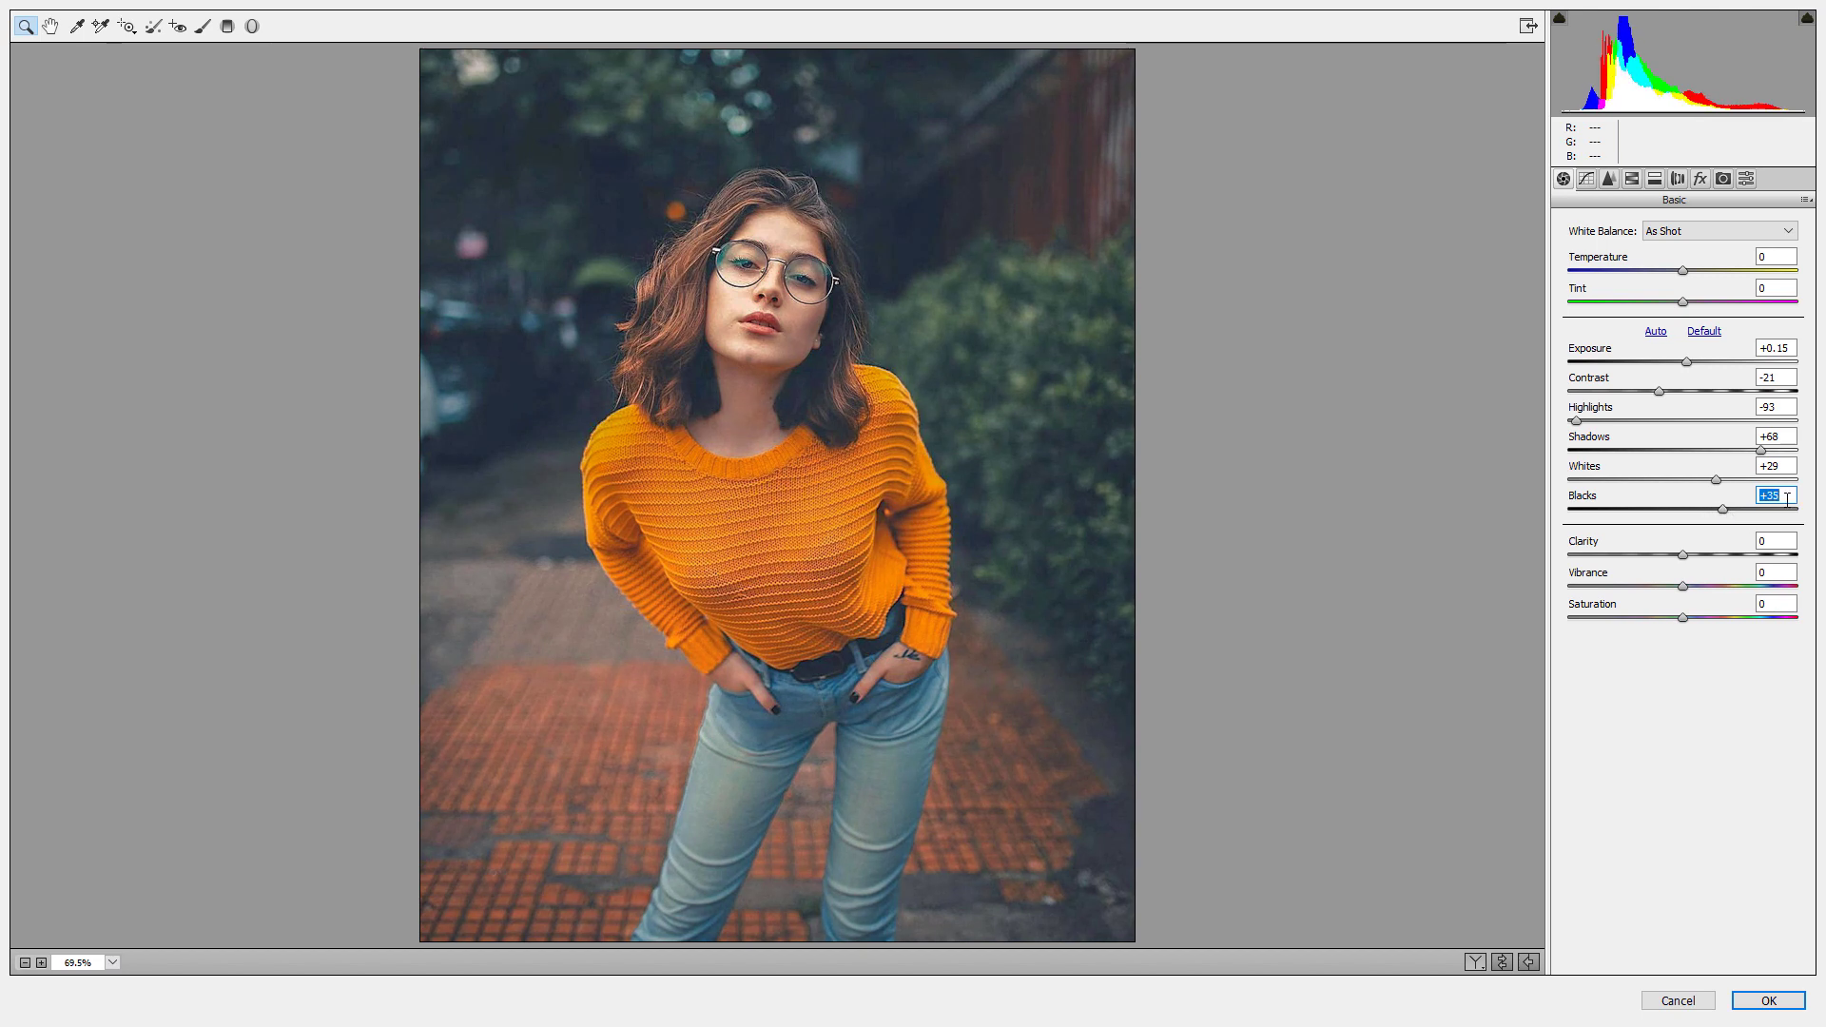
{"action": "type", "text": "3"}
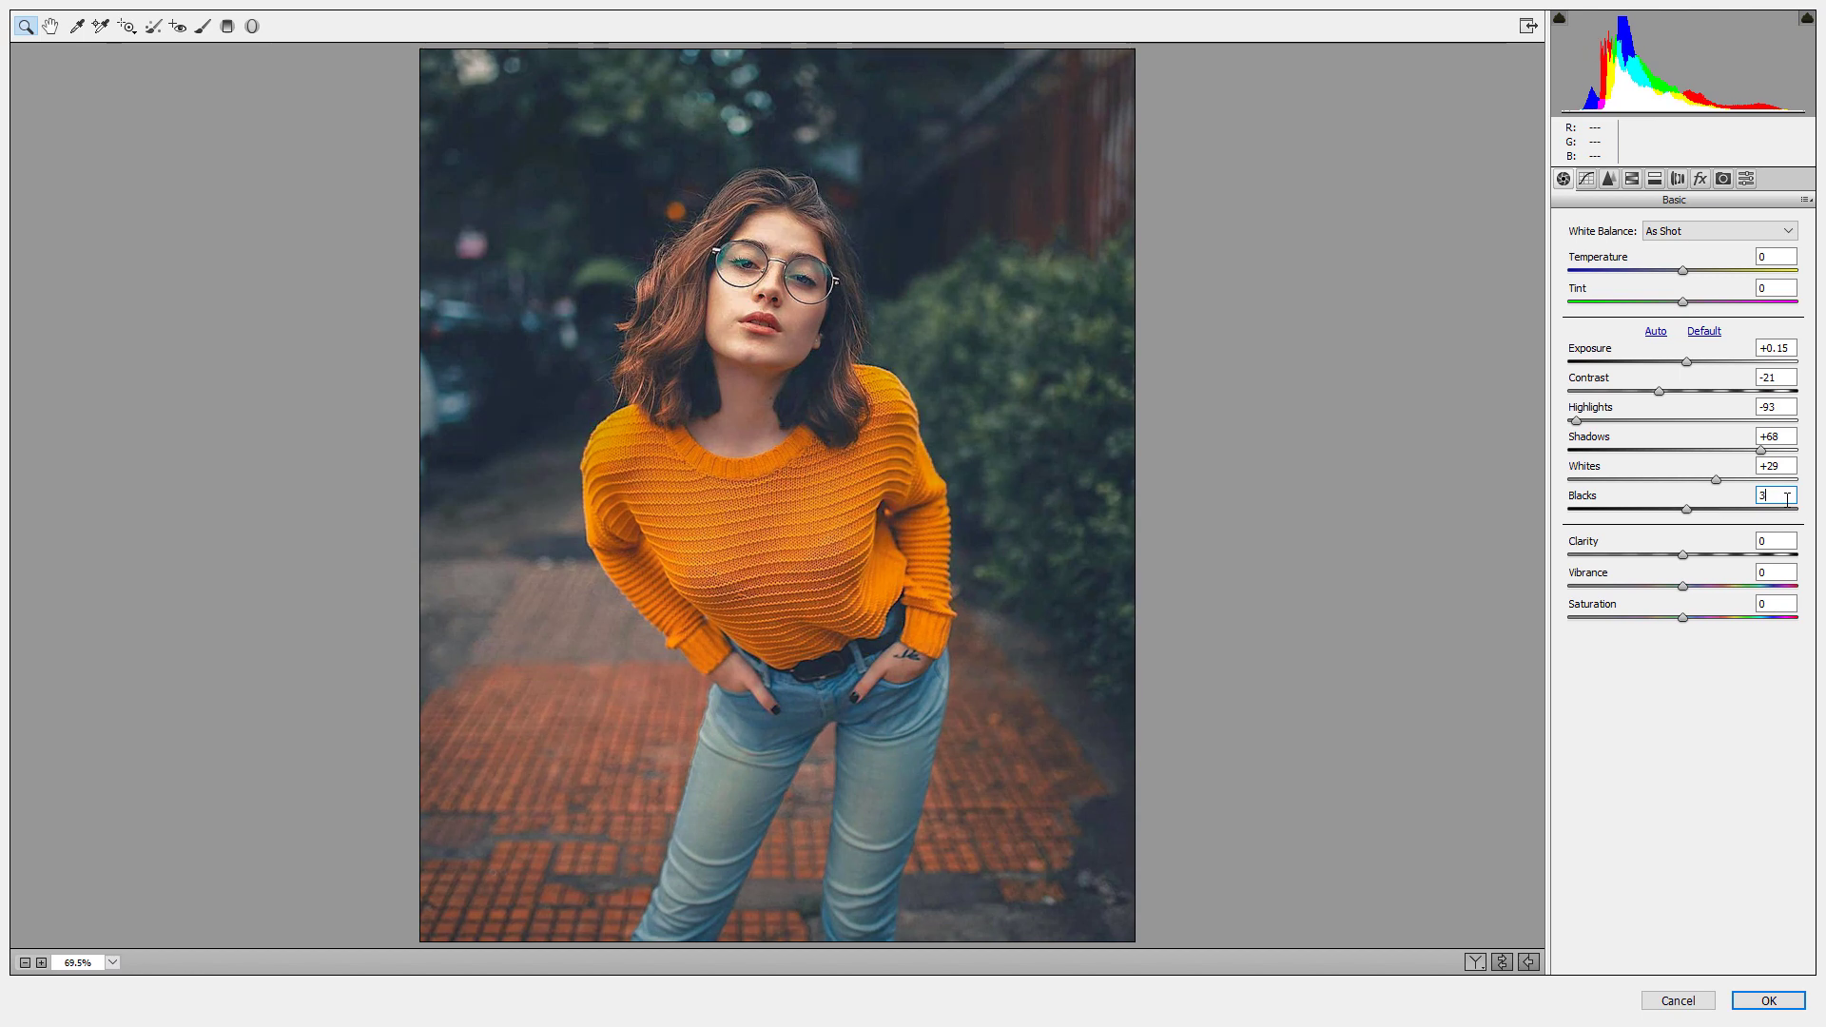
{"action": "type", "text": "4"}
Set the photo's Clarity to +30 in the basic adjustments
{"action": "left_click_drag", "start_coordinate": [1714, 554], "coordinate": [1720, 555]}
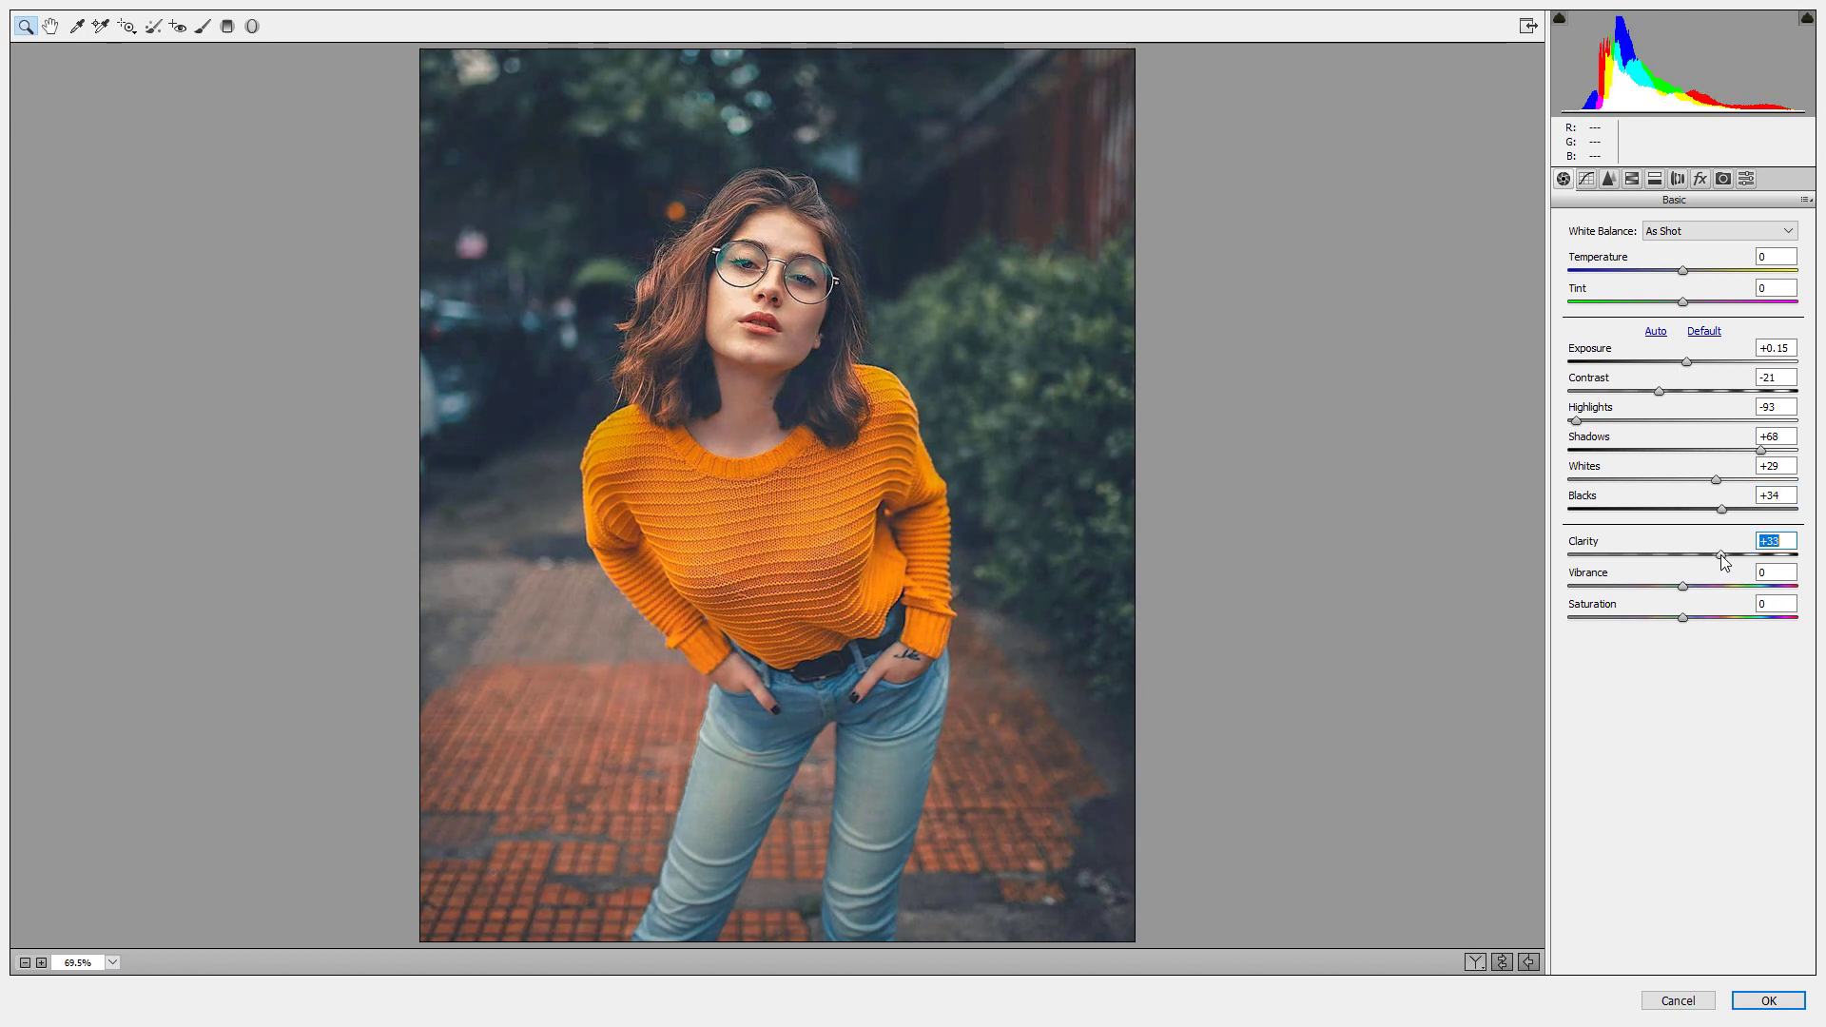
{"action": "scroll", "coordinate": [1784, 541], "scroll_direction": "up", "scroll_amount": 5}
{"action": "key", "text": "BackSpace"}
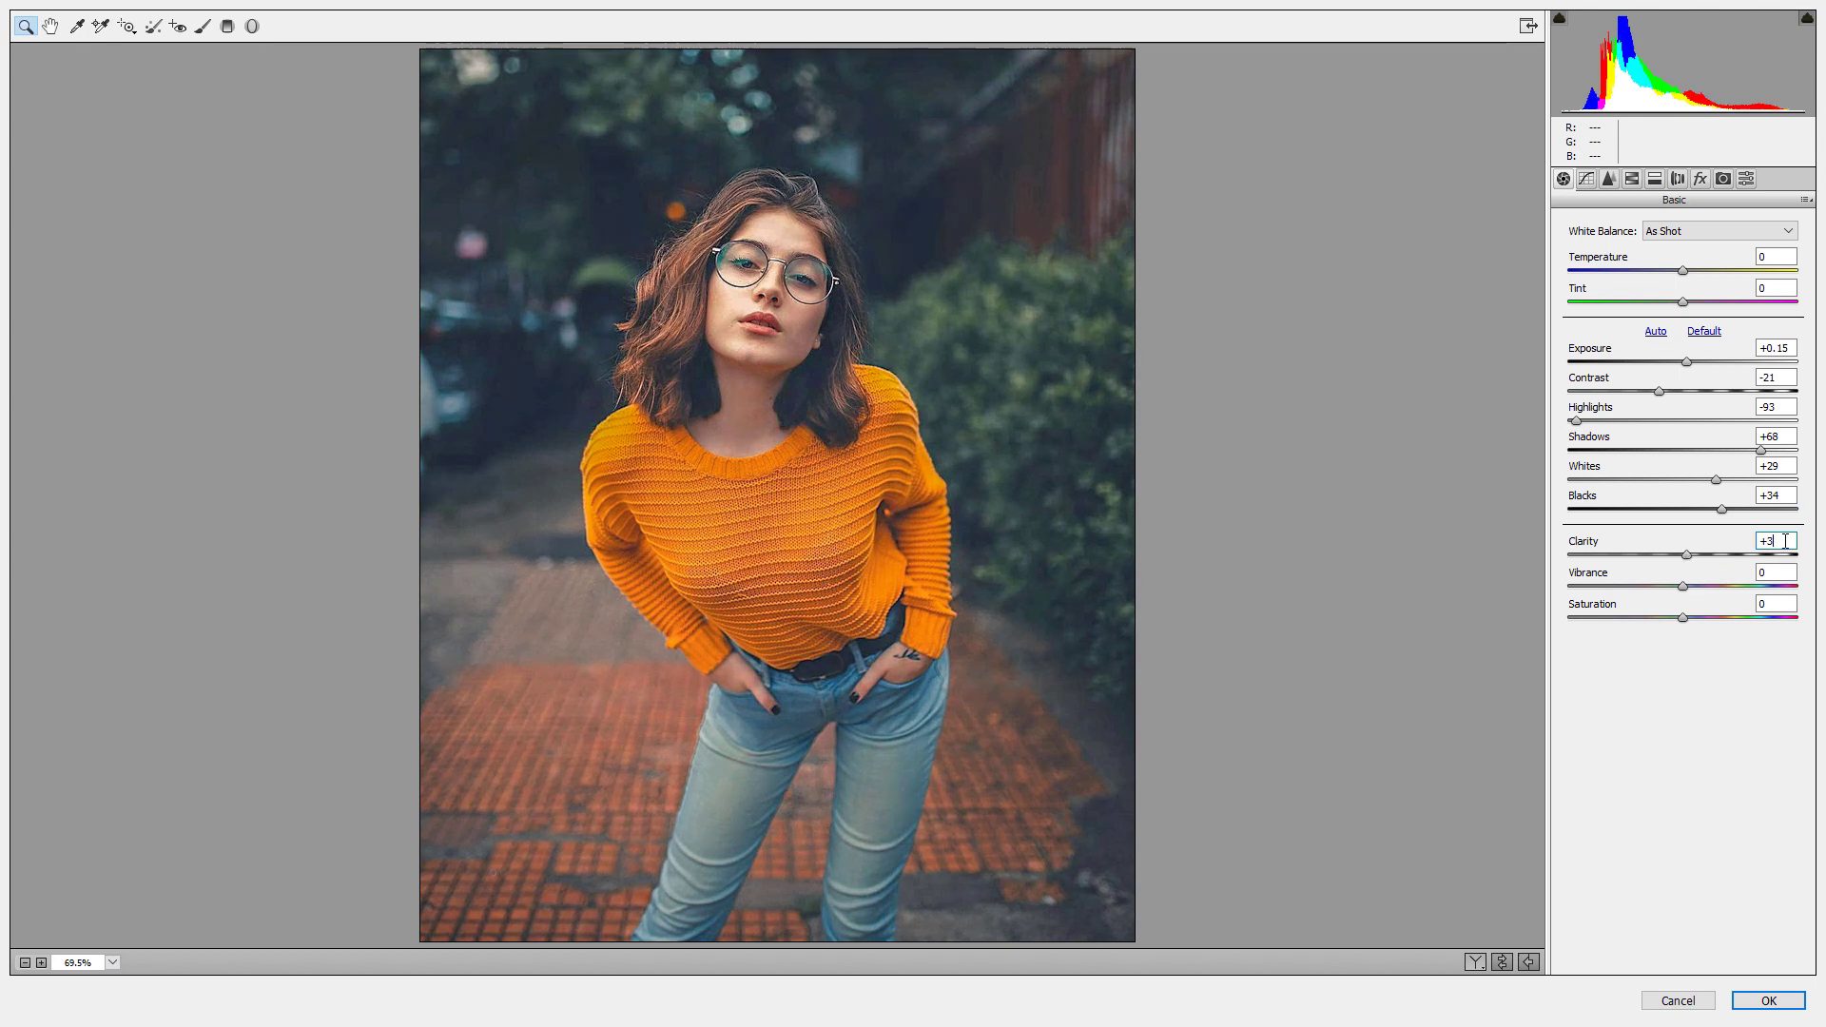
{"action": "type", "text": "0"}
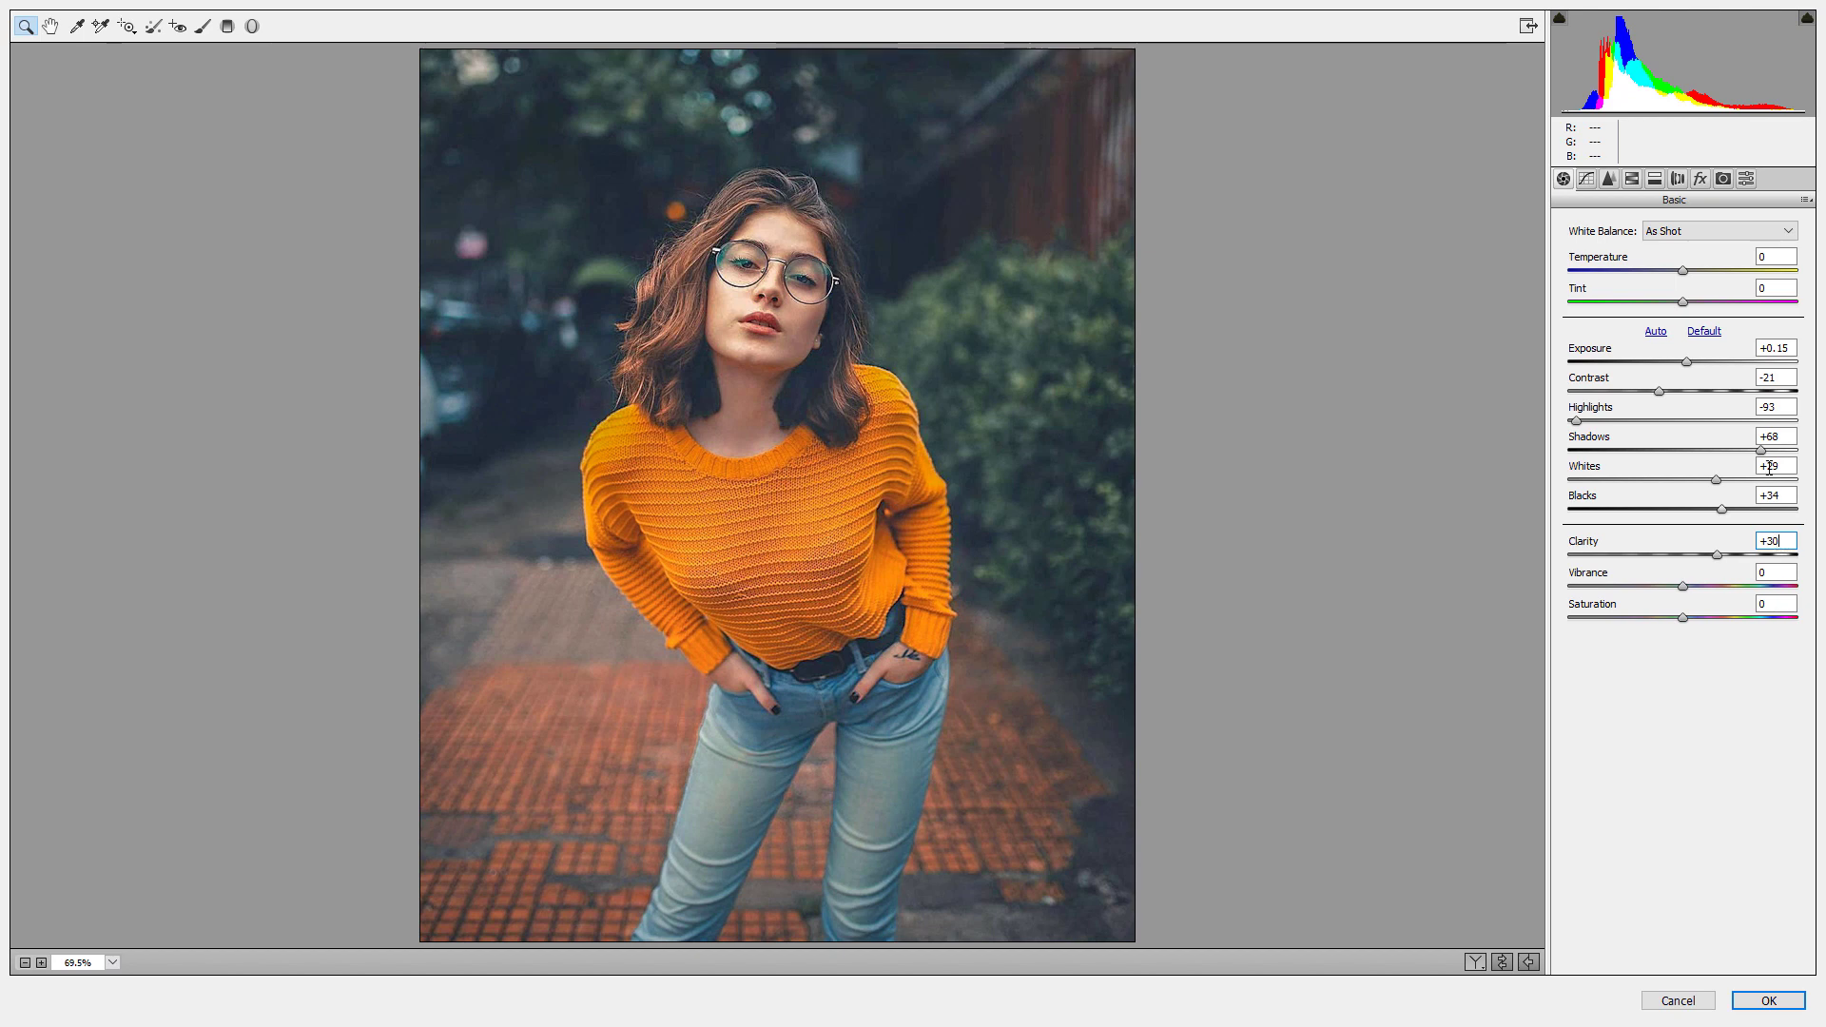
In Camera Calibration, set the Blue Primary hue to -28 and its saturation to +54
{"action": "left_click", "coordinate": [1723, 180]}
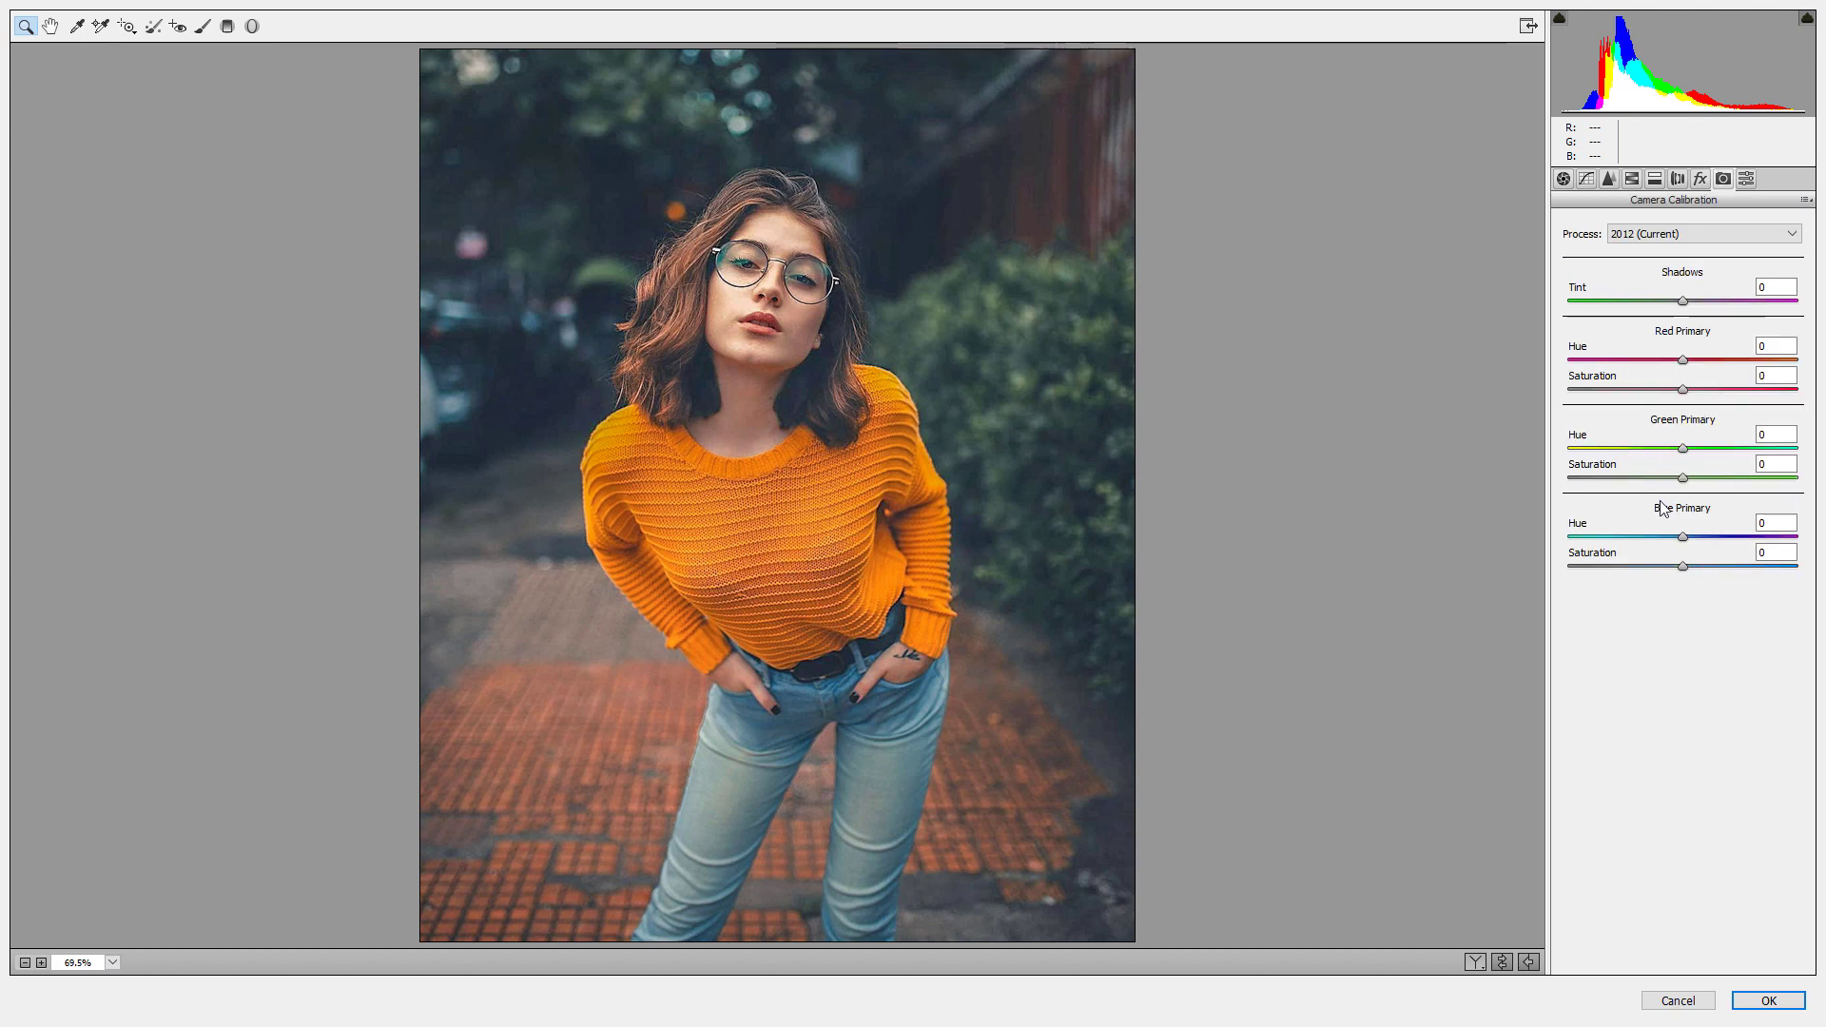
{"action": "left_click_drag", "start_coordinate": [1684, 540], "coordinate": [1641, 544]}
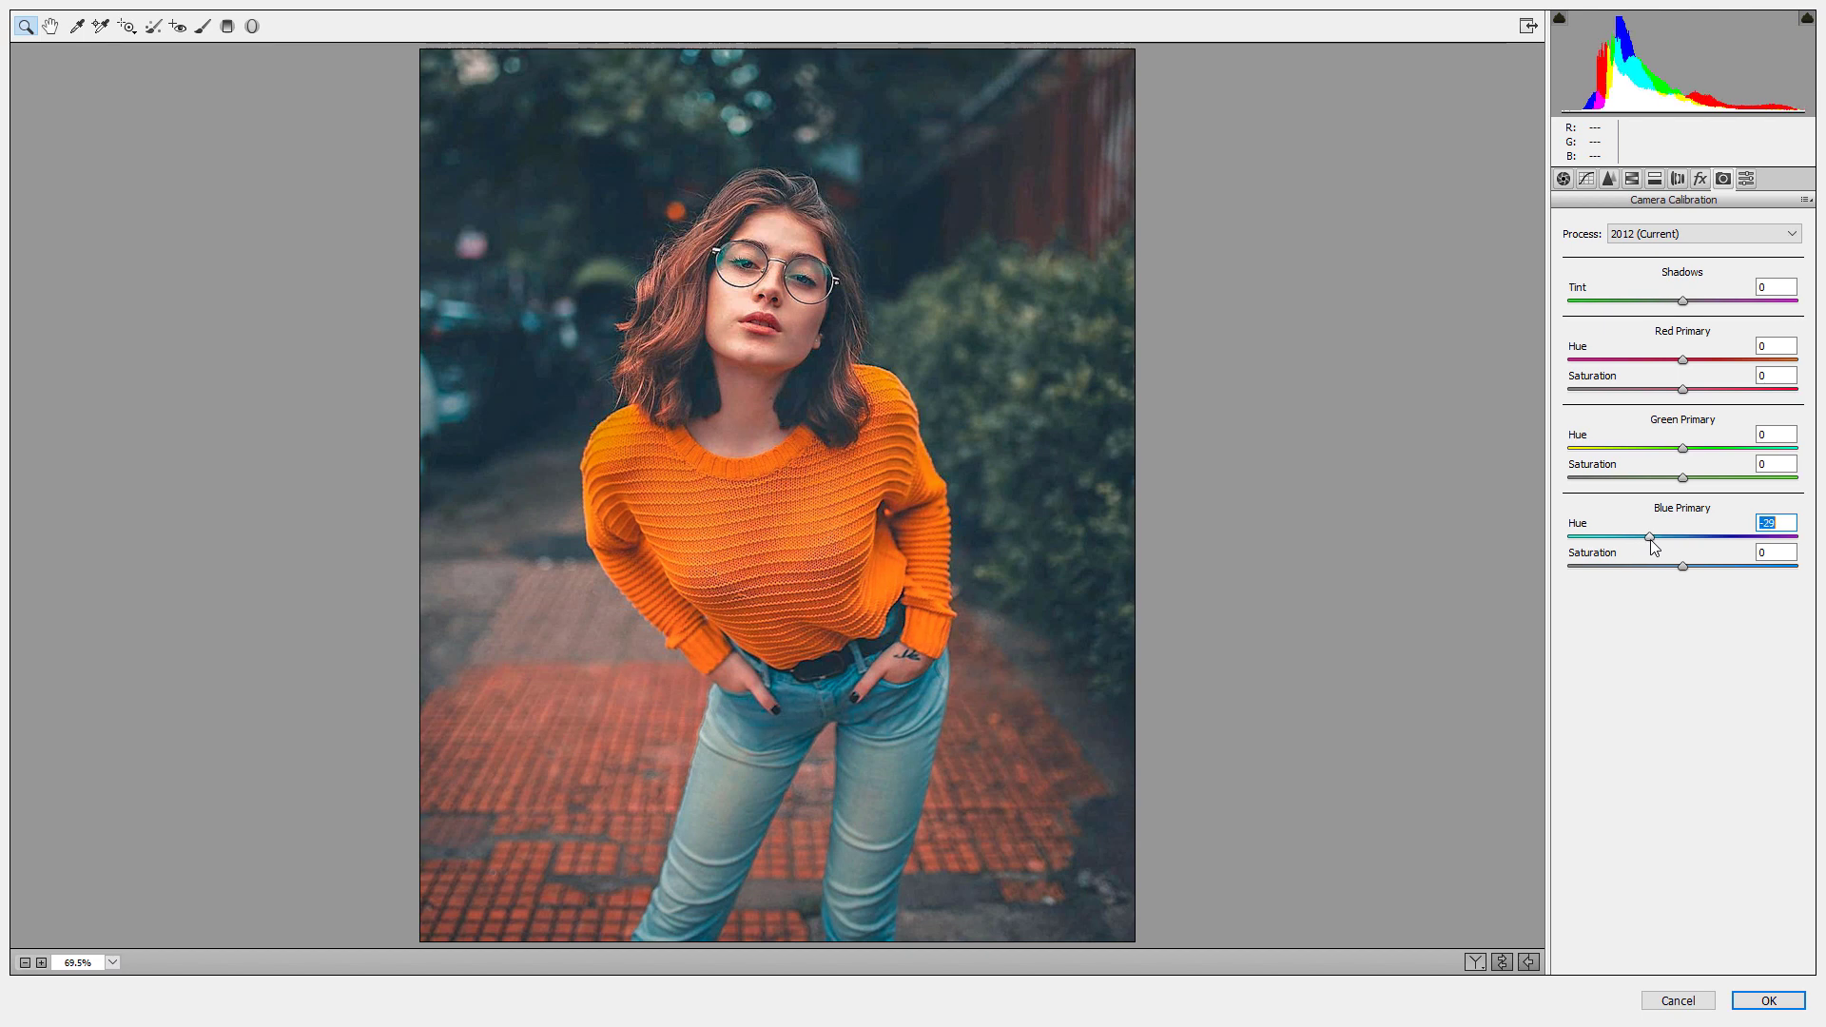
{"action": "type", "text": "-28"}
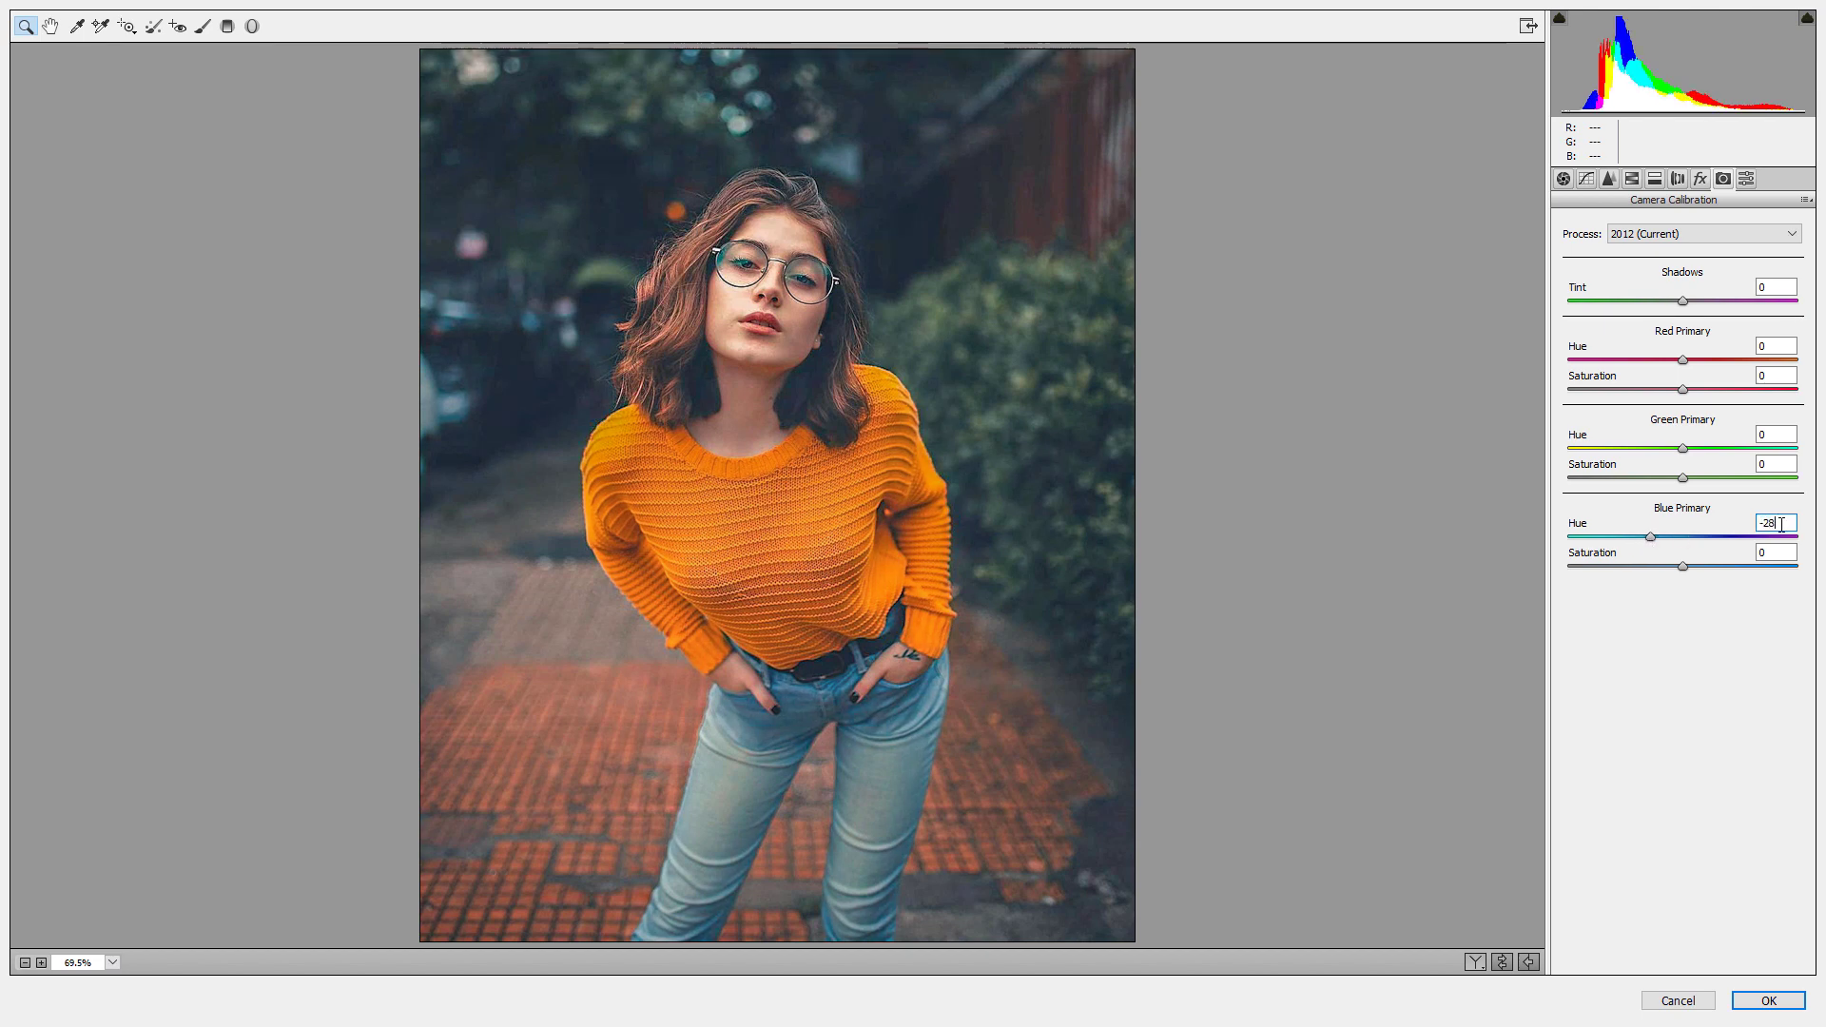
{"action": "left_click", "coordinate": [1774, 552]}
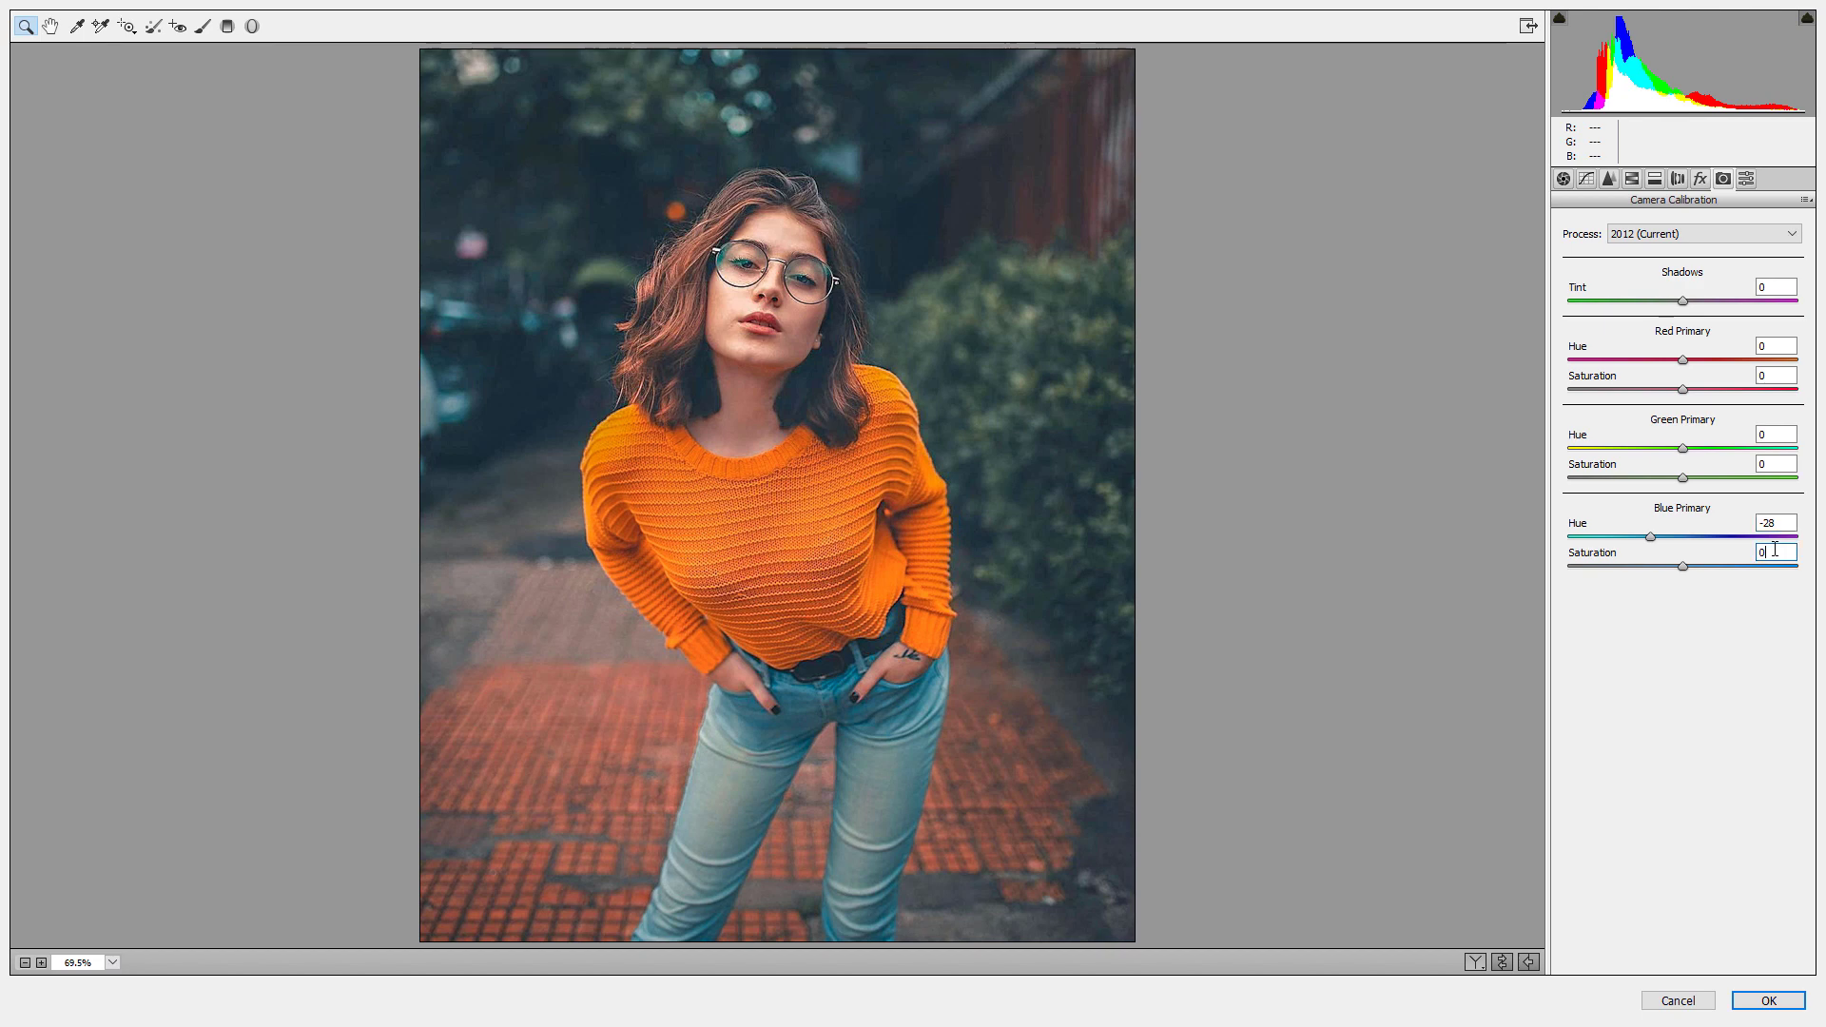
{"action": "left_click_drag", "start_coordinate": [1681, 567], "coordinate": [1749, 576]}
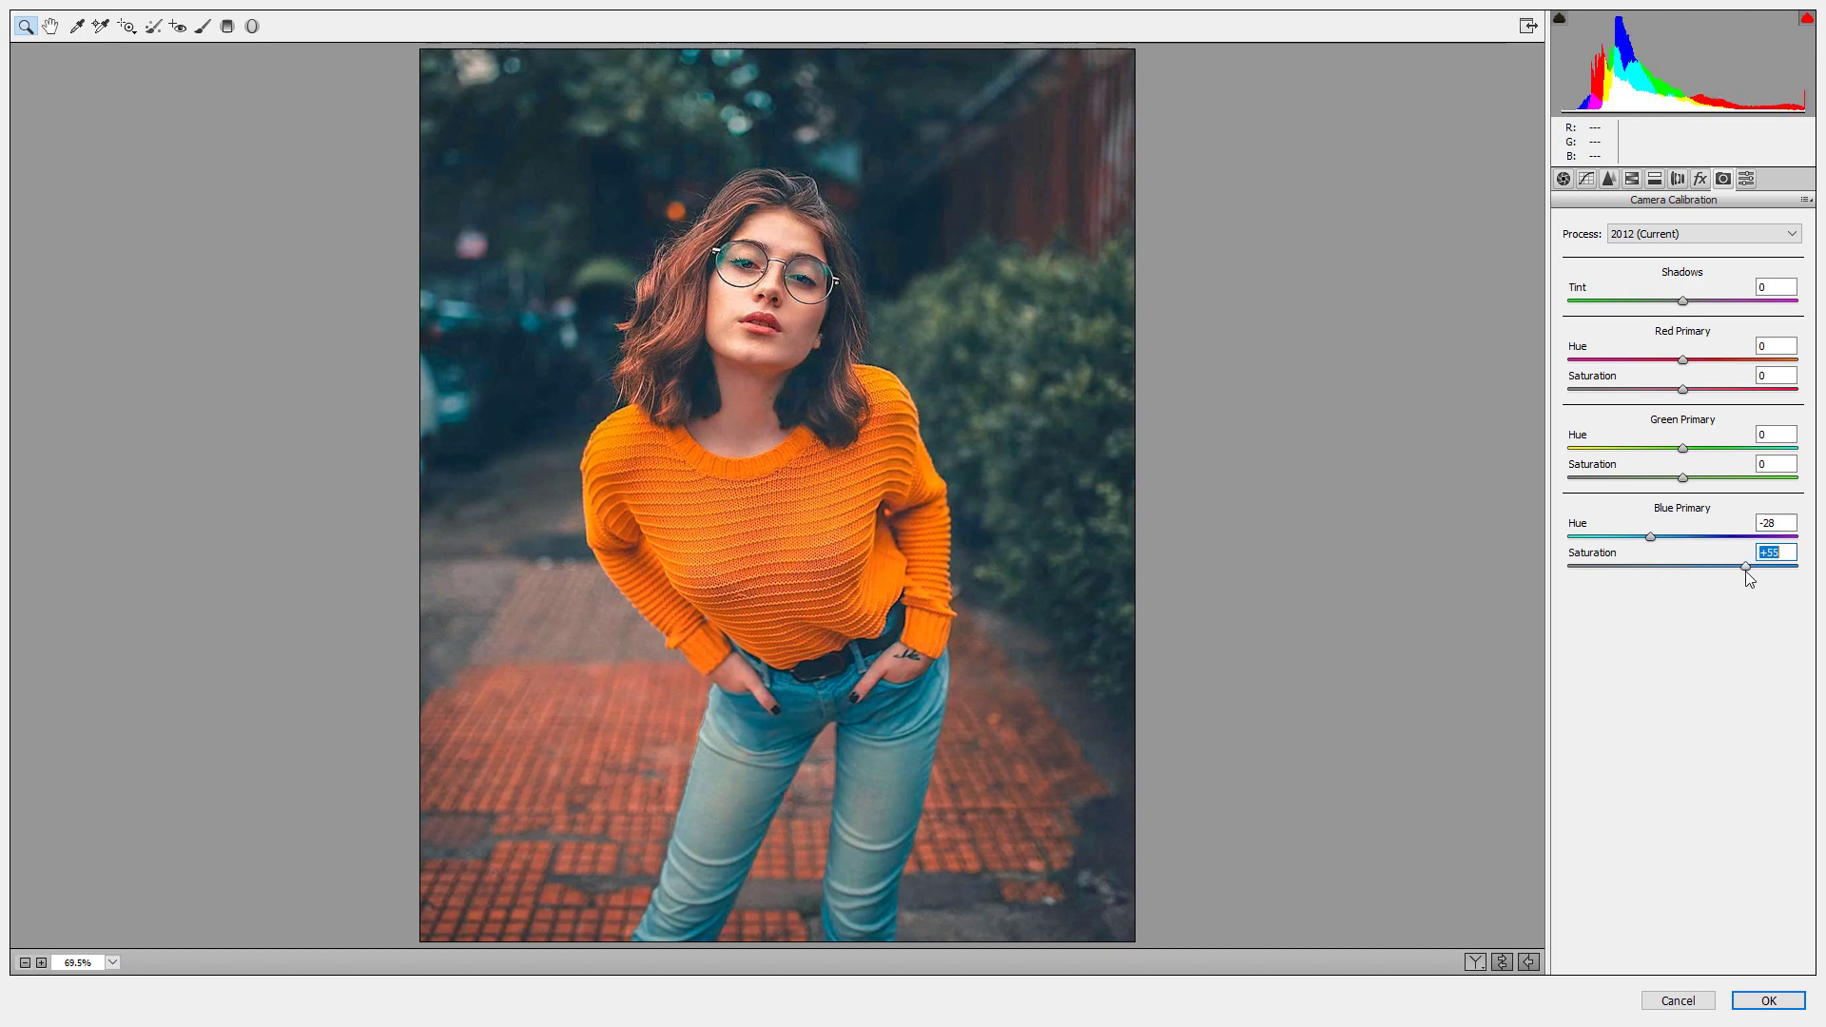
{"action": "left_click", "coordinate": [1781, 552]}
{"action": "key", "text": "Down"}
Set the Green Primary saturation to +100 and its hue to +44
{"action": "left_click_drag", "start_coordinate": [1682, 478], "coordinate": [1819, 487]}
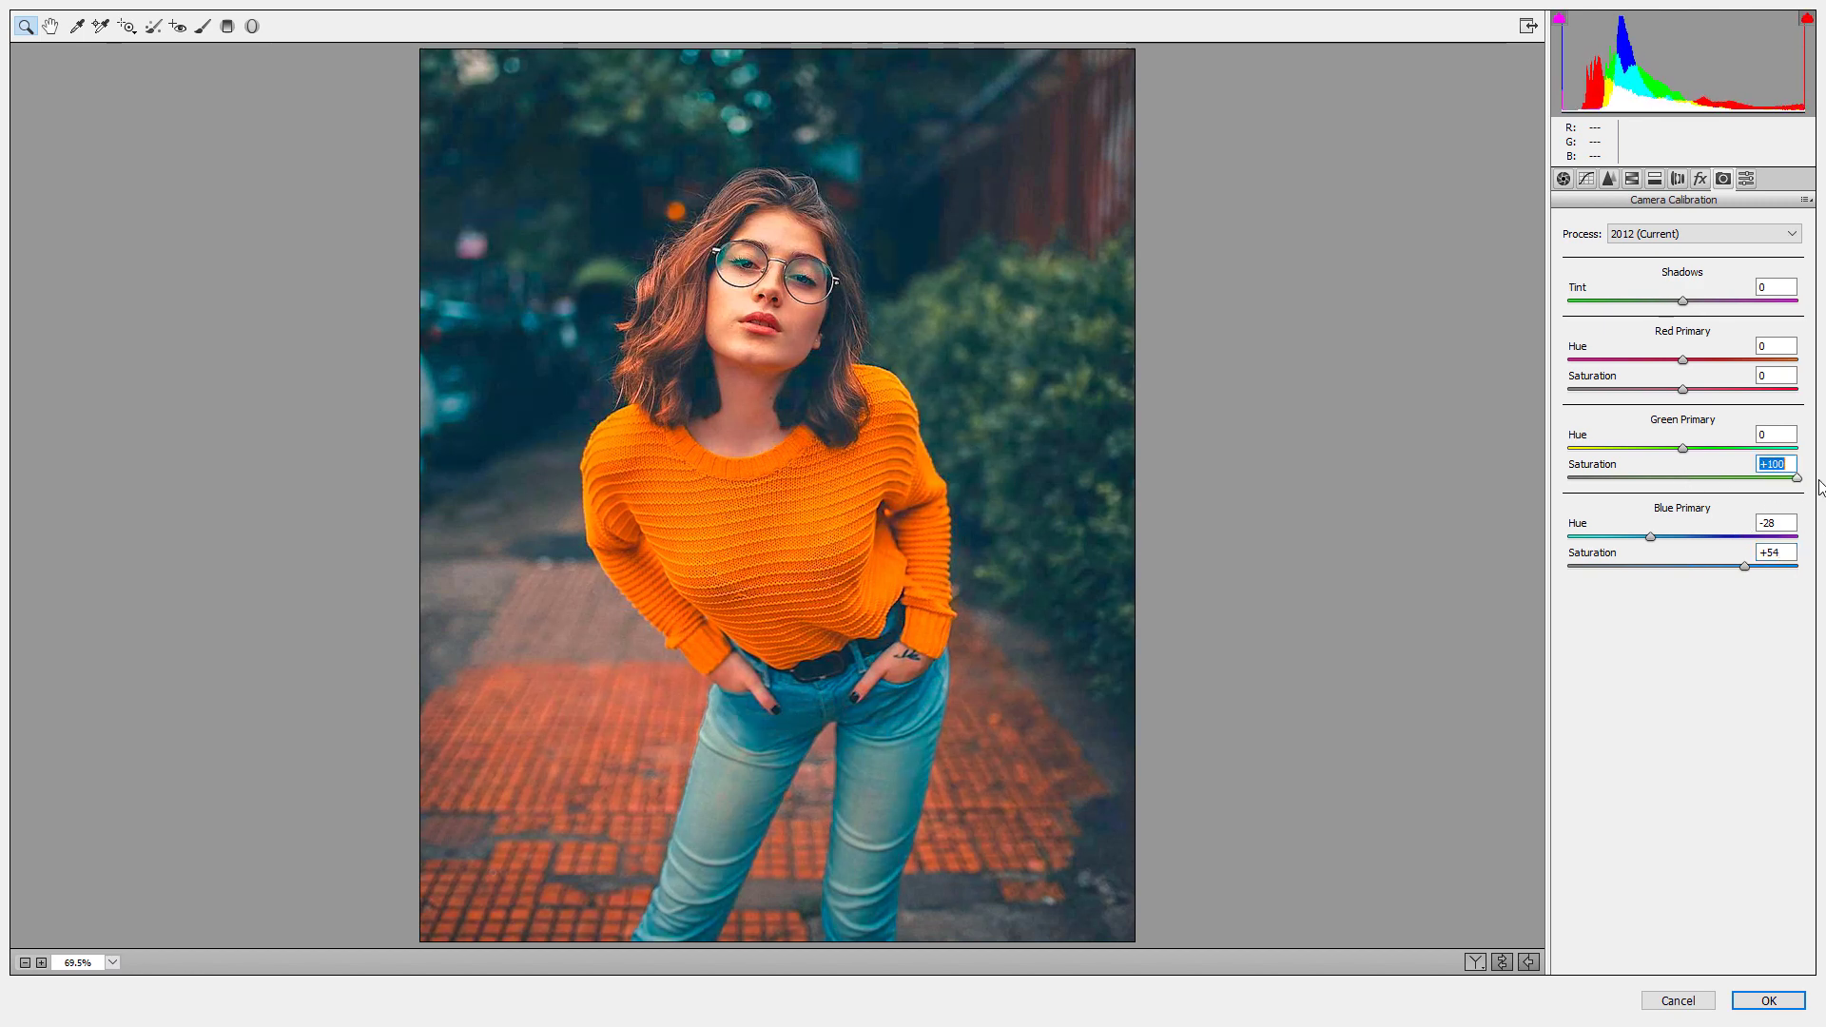
{"action": "left_click_drag", "start_coordinate": [1692, 448], "coordinate": [1727, 448]}
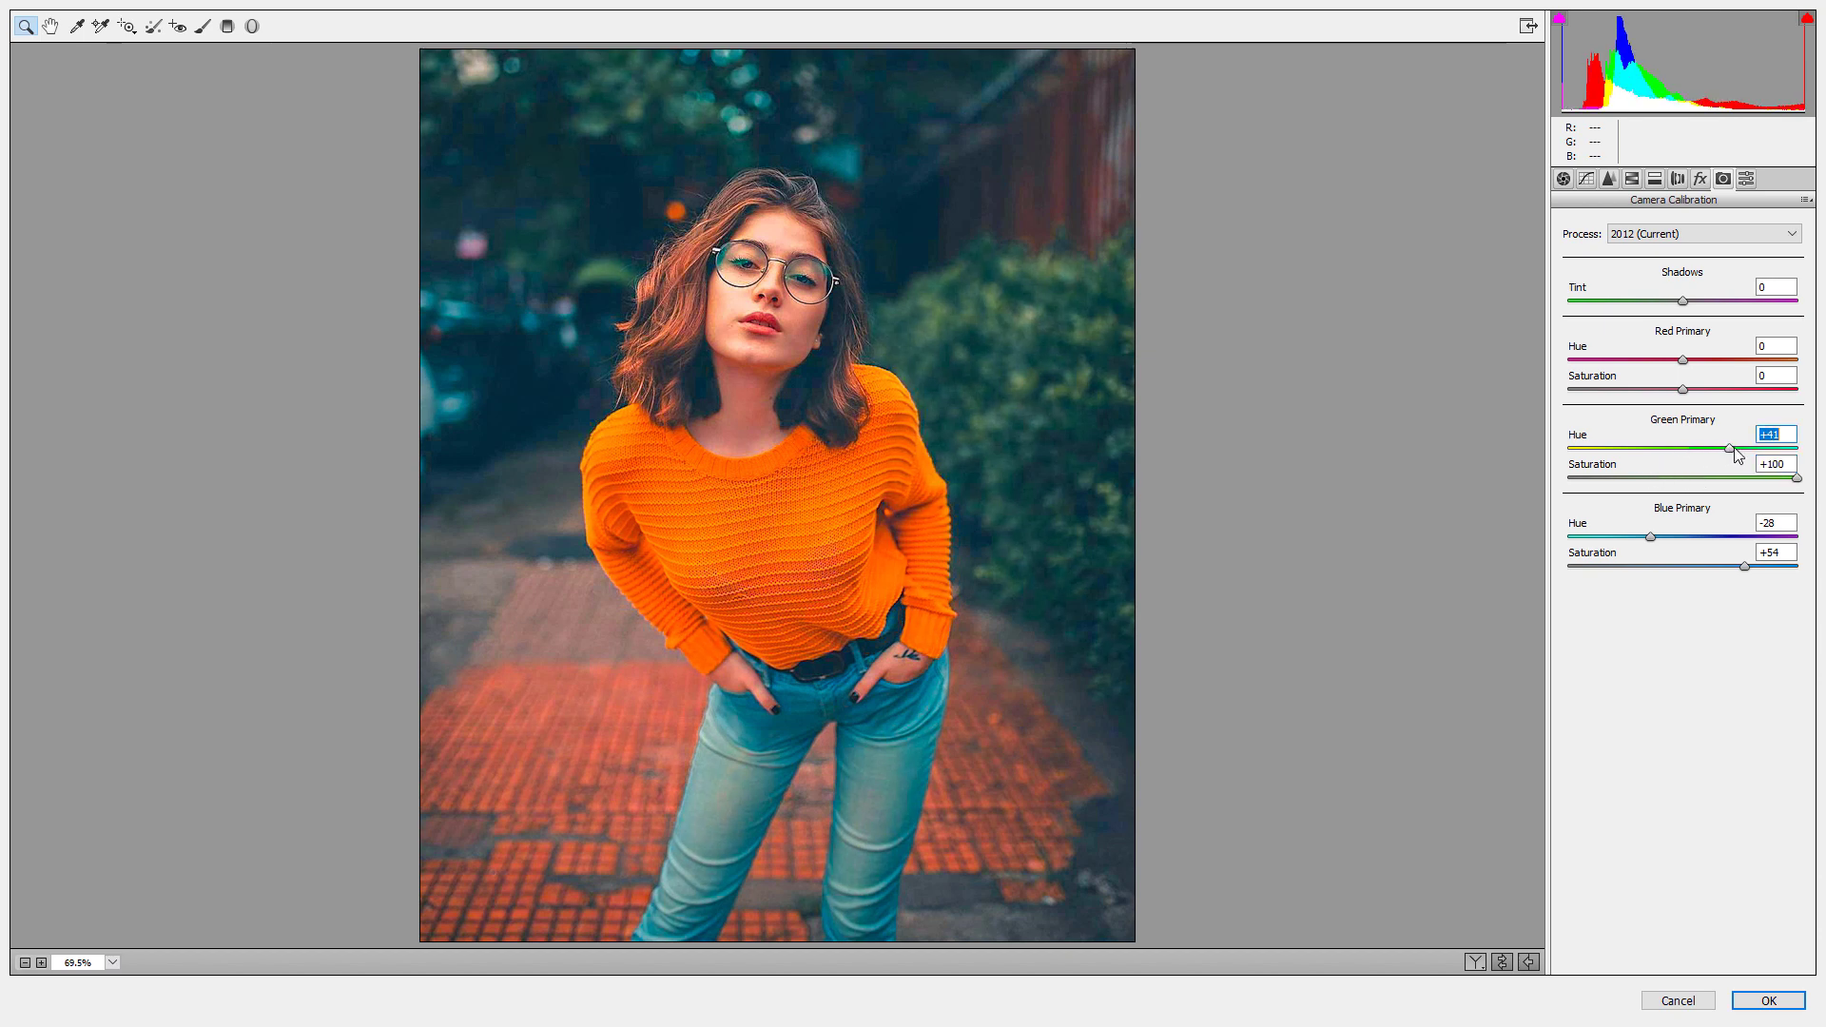
{"action": "key", "text": "Down"}
Set the Red Primary saturation to -47 and its hue to -3
{"action": "left_click_drag", "start_coordinate": [1696, 391], "coordinate": [1630, 400]}
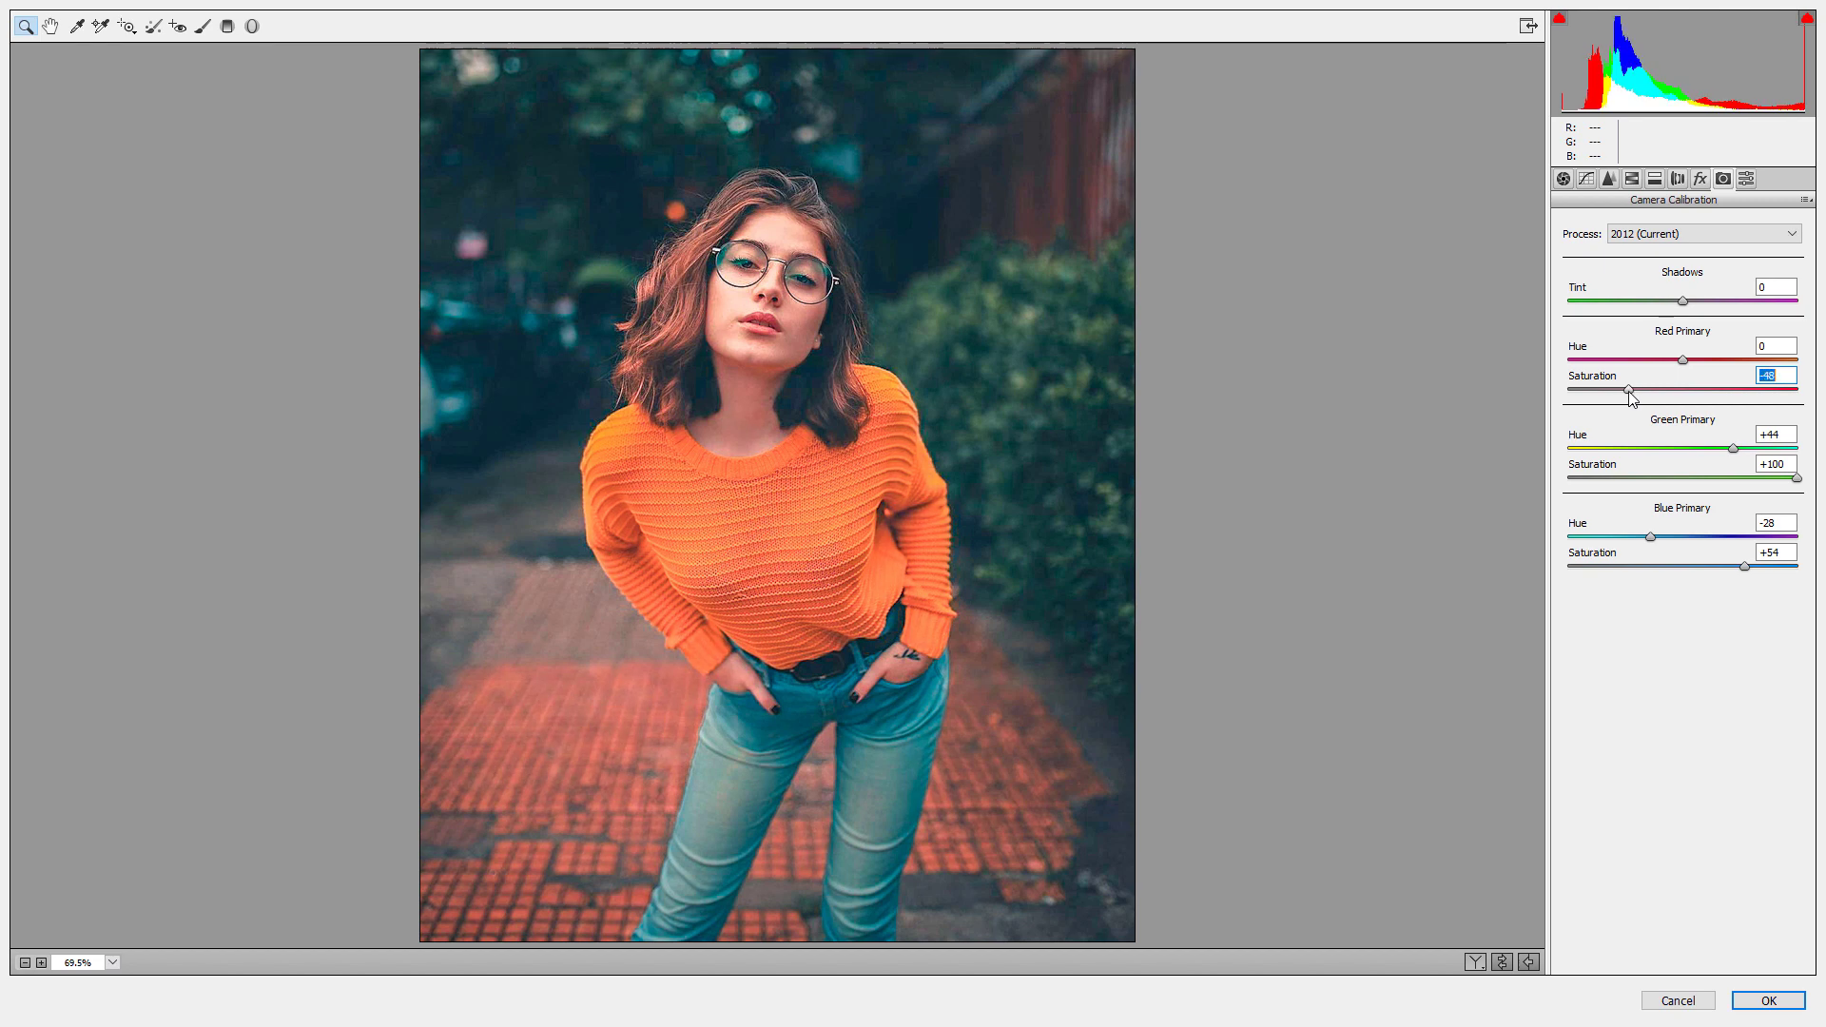
{"action": "left_click", "coordinate": [1786, 372]}
{"action": "key", "text": "Up"}
{"action": "left_click_drag", "start_coordinate": [1682, 360], "coordinate": [1679, 359]}
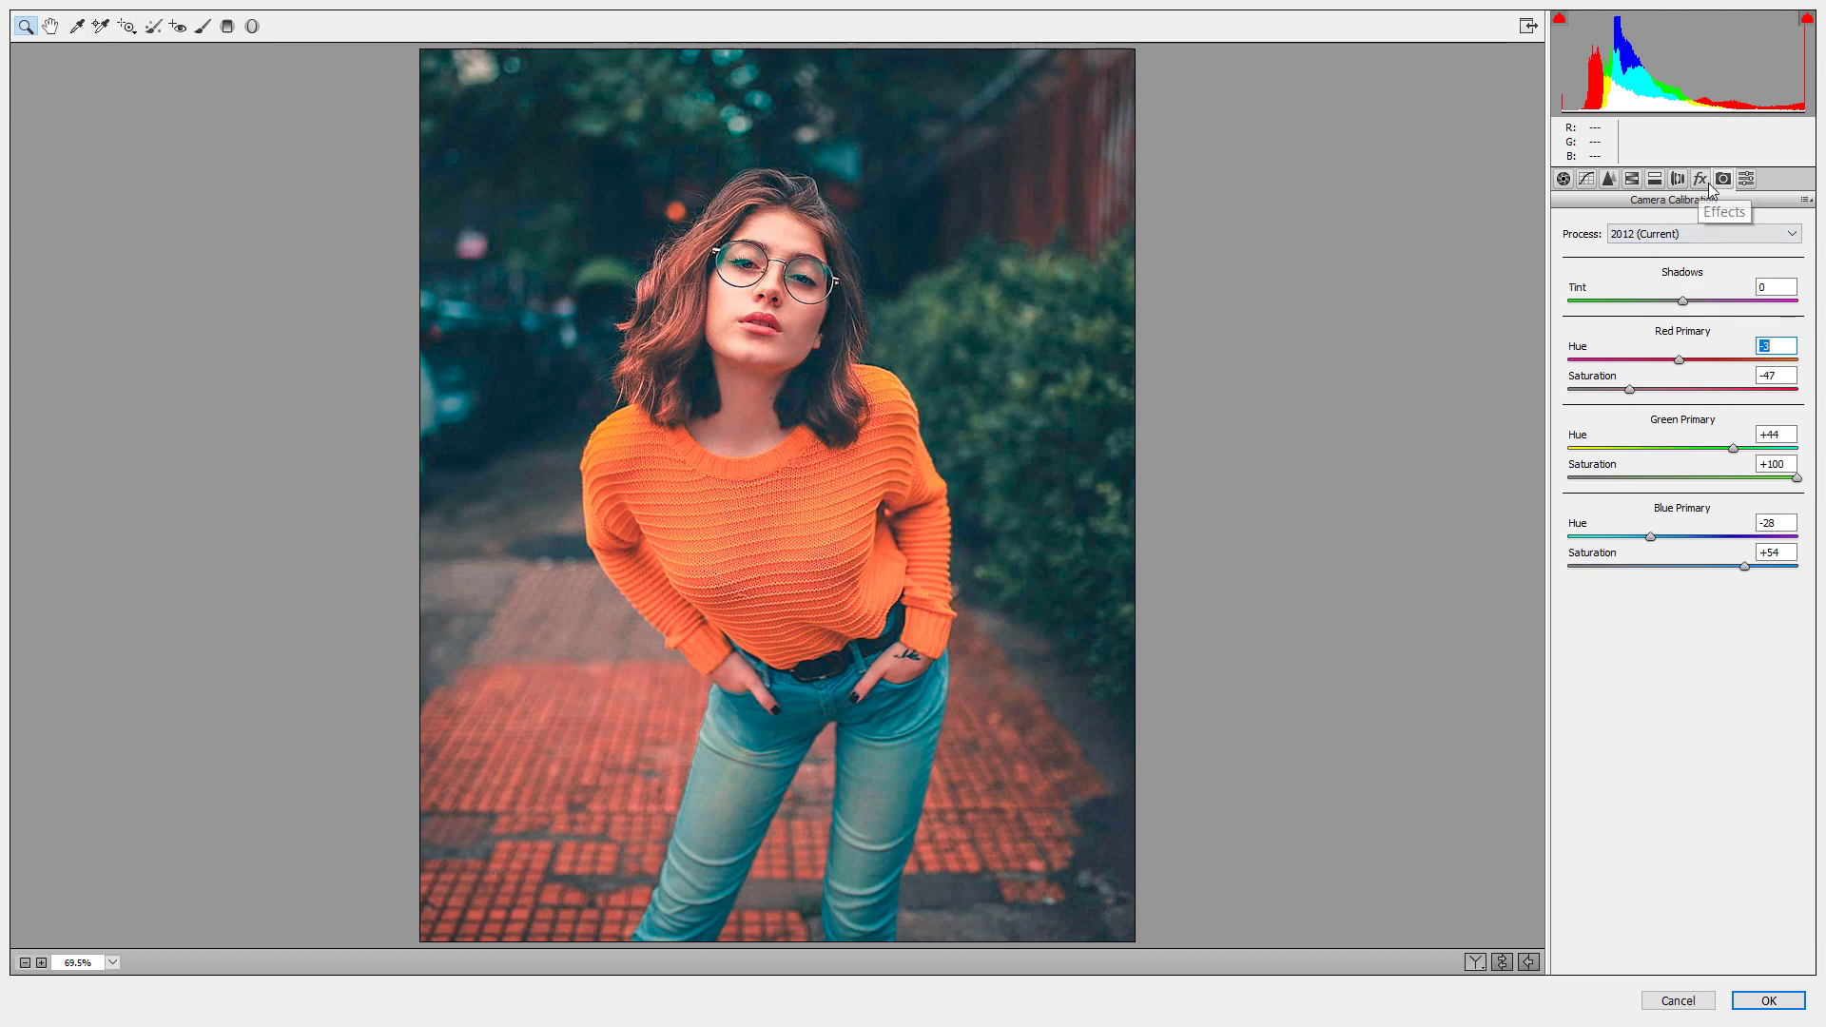
In Split Toning, set the Highlights hue to 204 and the Highlights saturation to 27
{"action": "left_click", "coordinate": [1655, 183]}
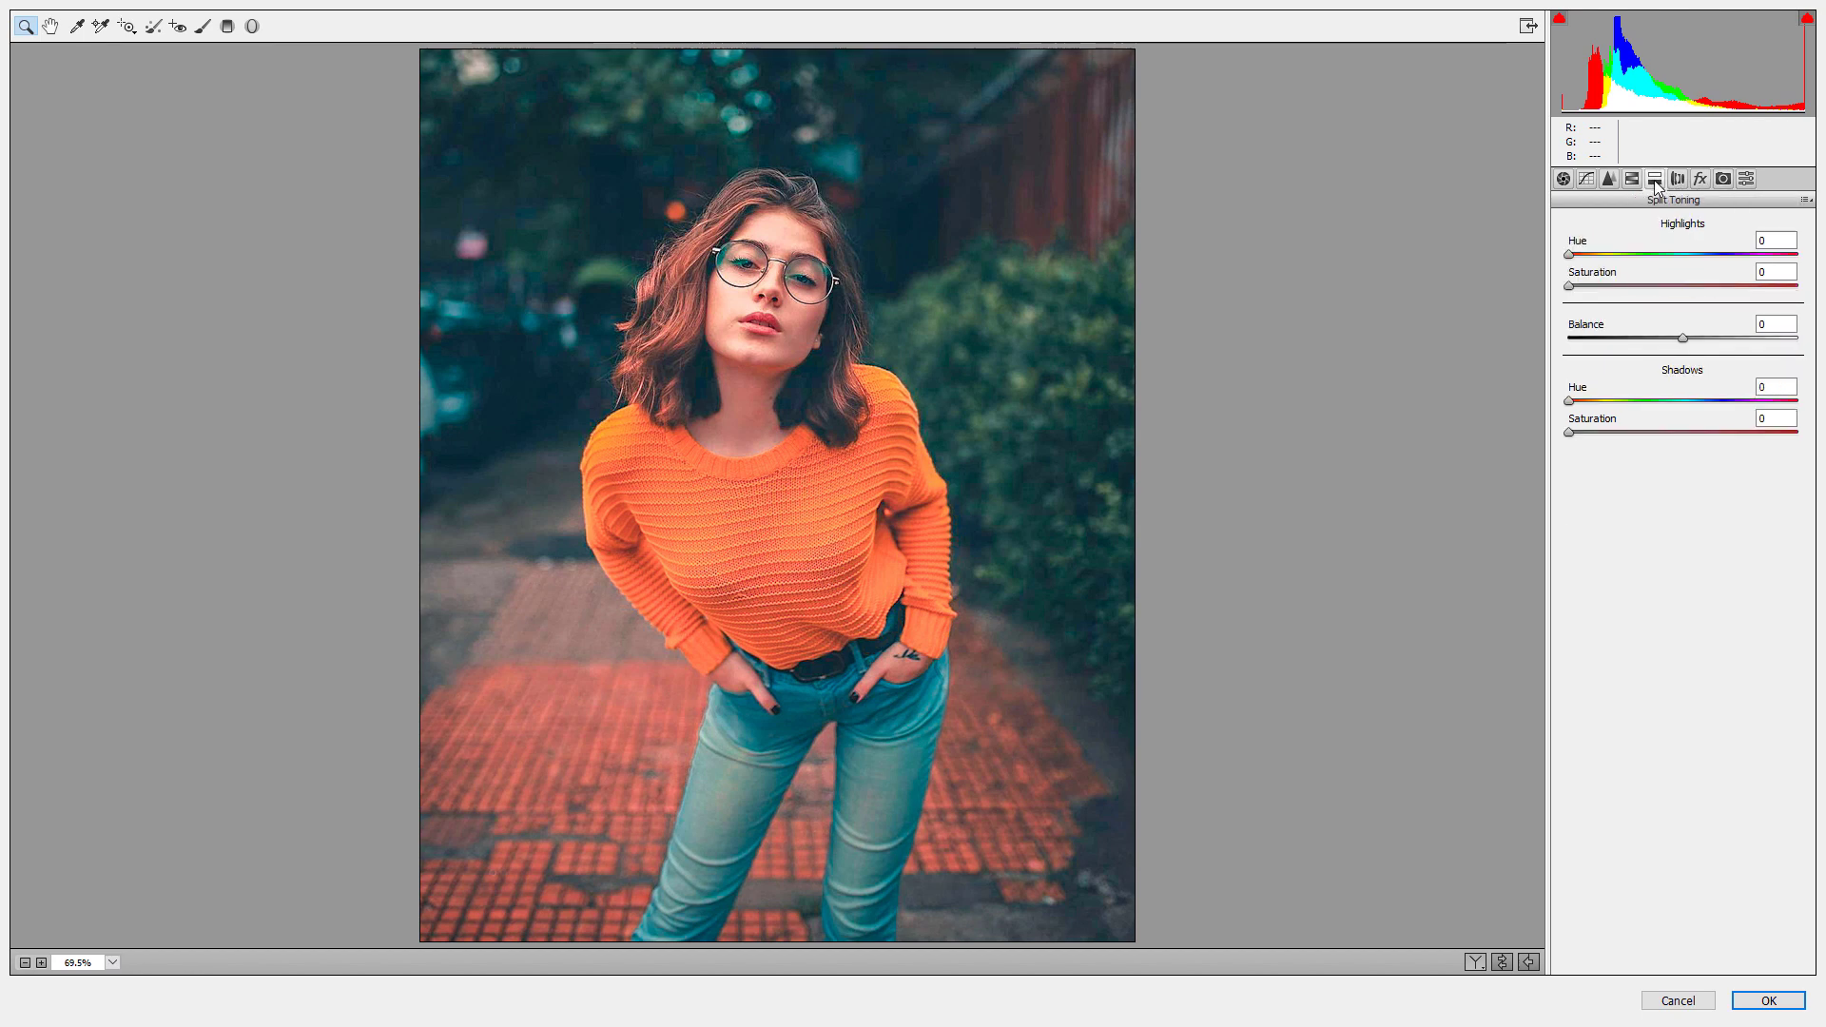
{"action": "left_click", "coordinate": [1775, 241]}
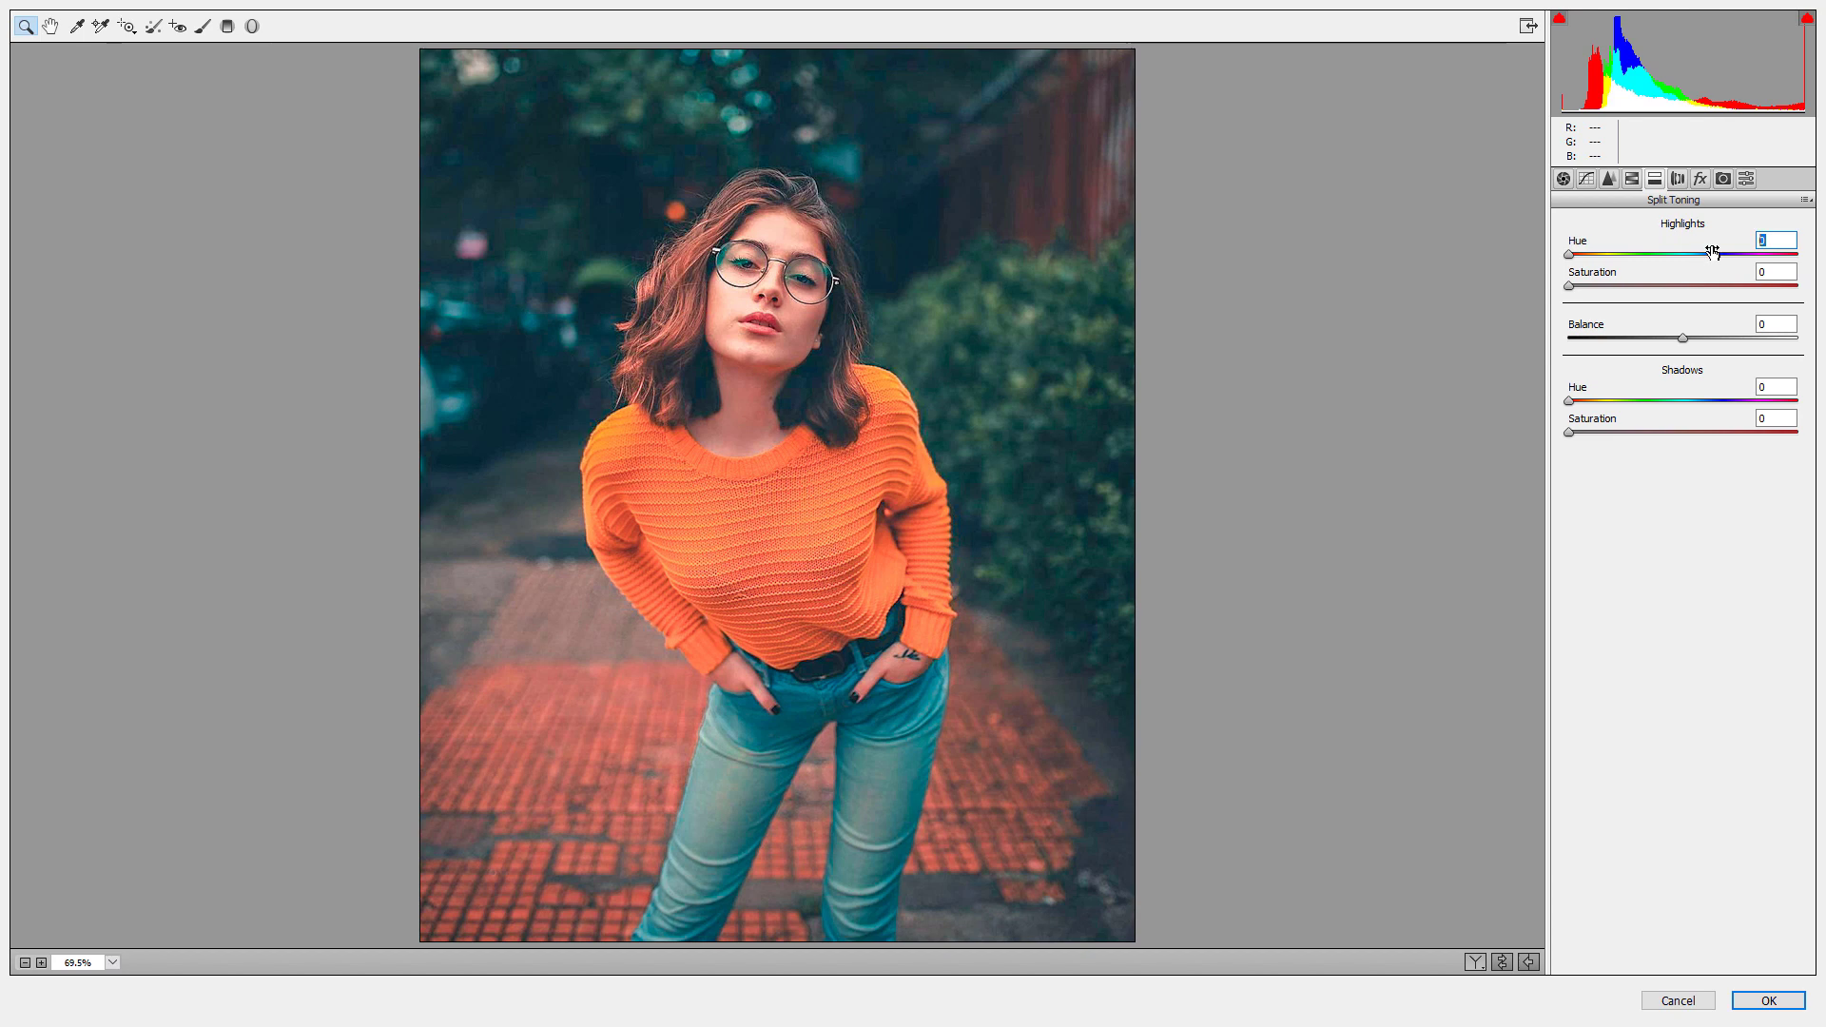
{"action": "type", "text": "204"}
{"action": "left_click", "coordinate": [1631, 286]}
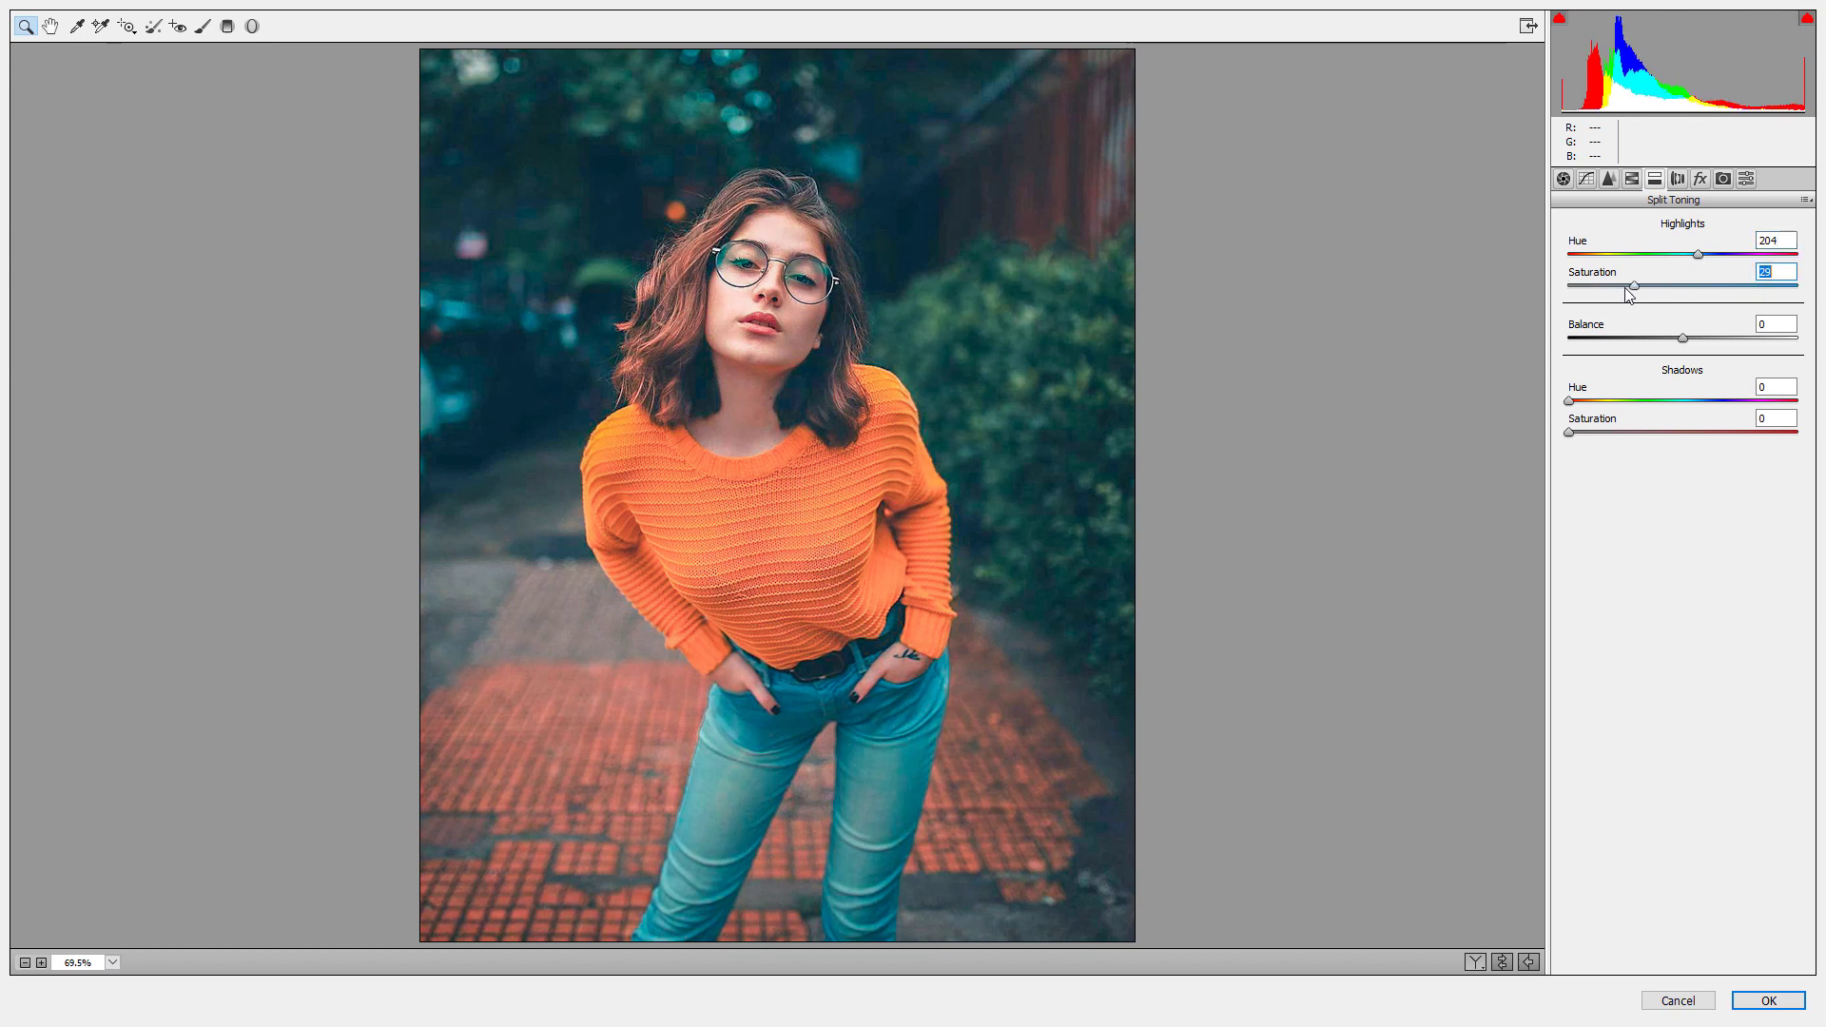
{"action": "left_click_drag", "start_coordinate": [1625, 289], "coordinate": [1631, 291]}
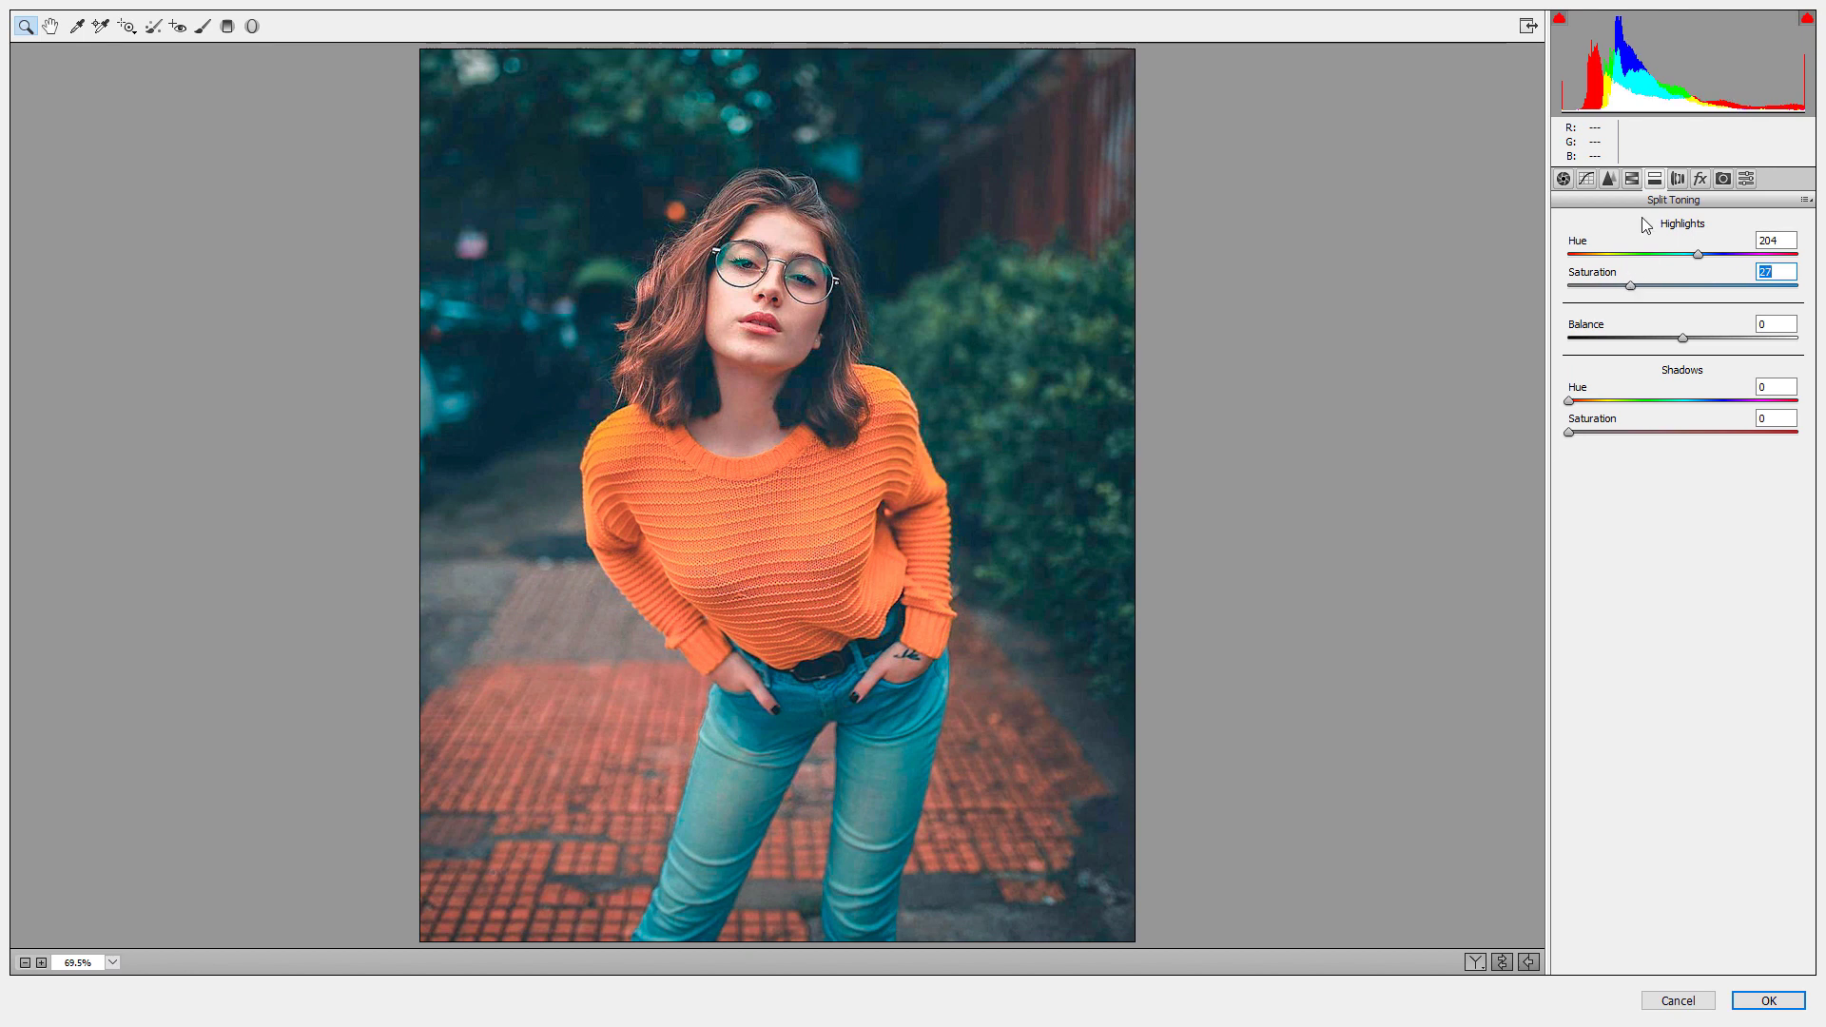
In the HSL adjustments, raise the luminance of Oranges to +24 and Yellows to +22
{"action": "left_click", "coordinate": [1637, 184]}
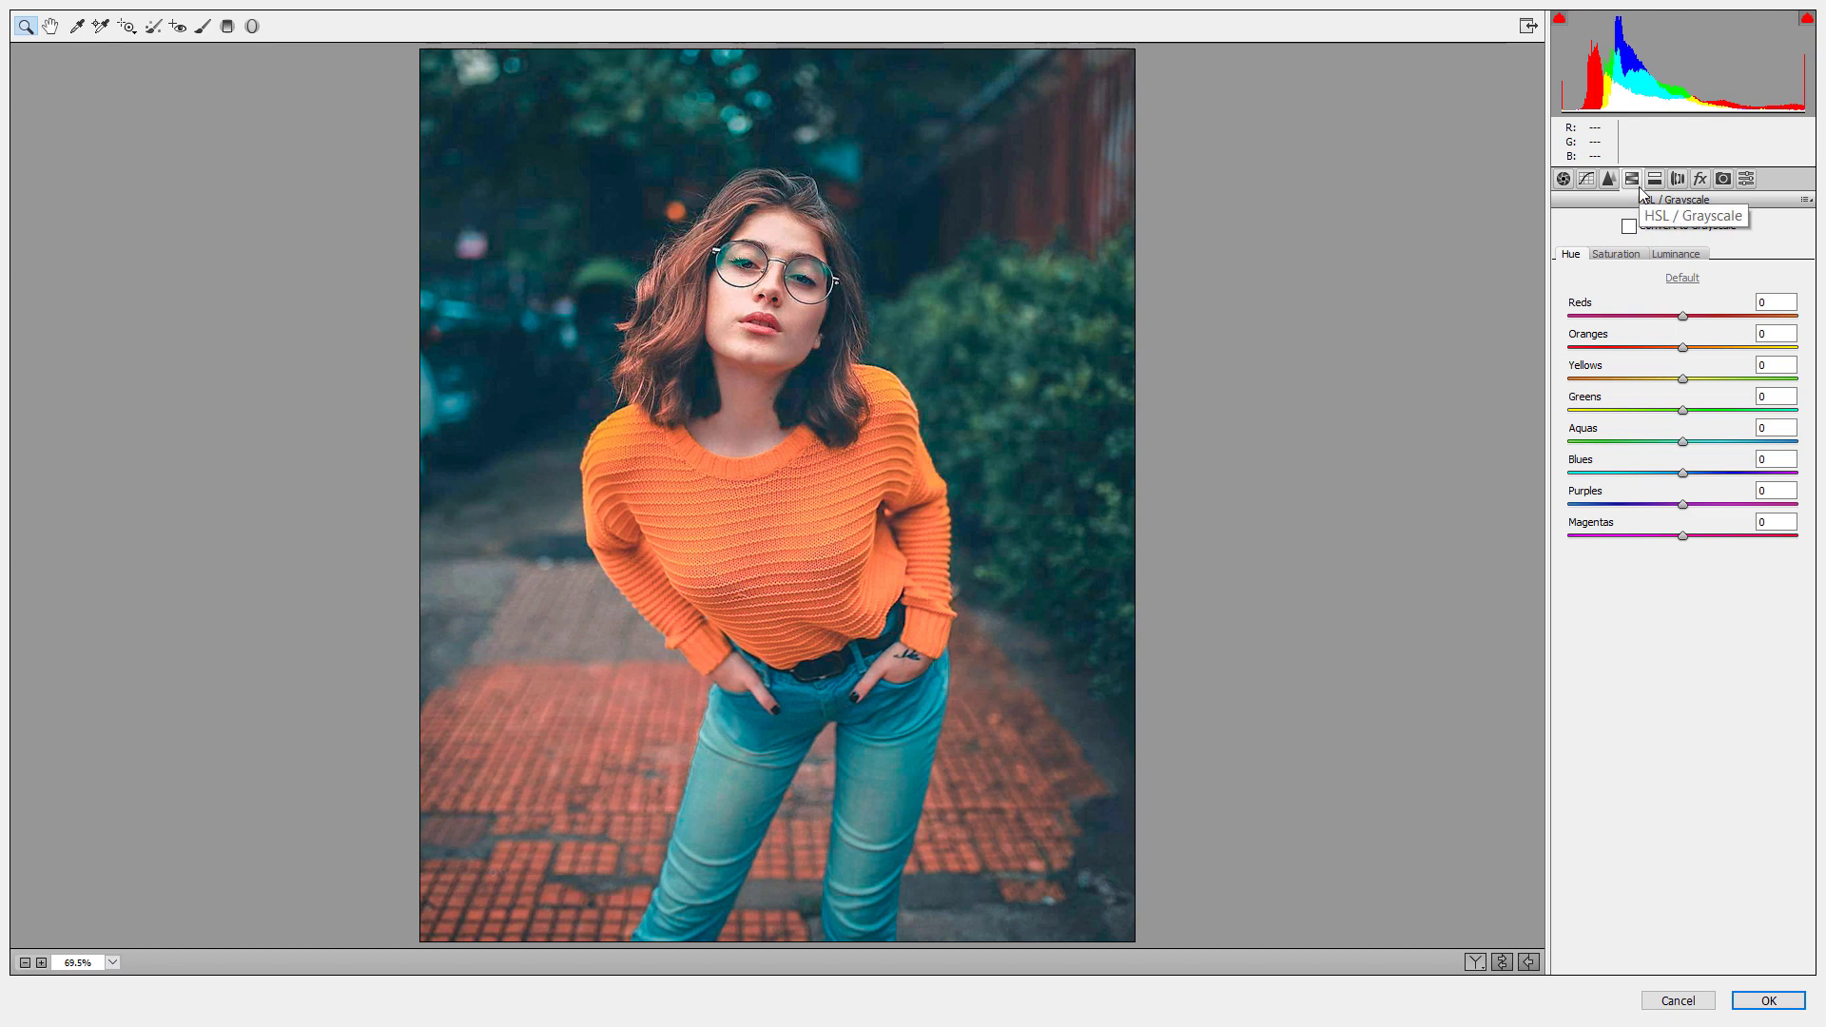
{"action": "left_click", "coordinate": [1678, 258]}
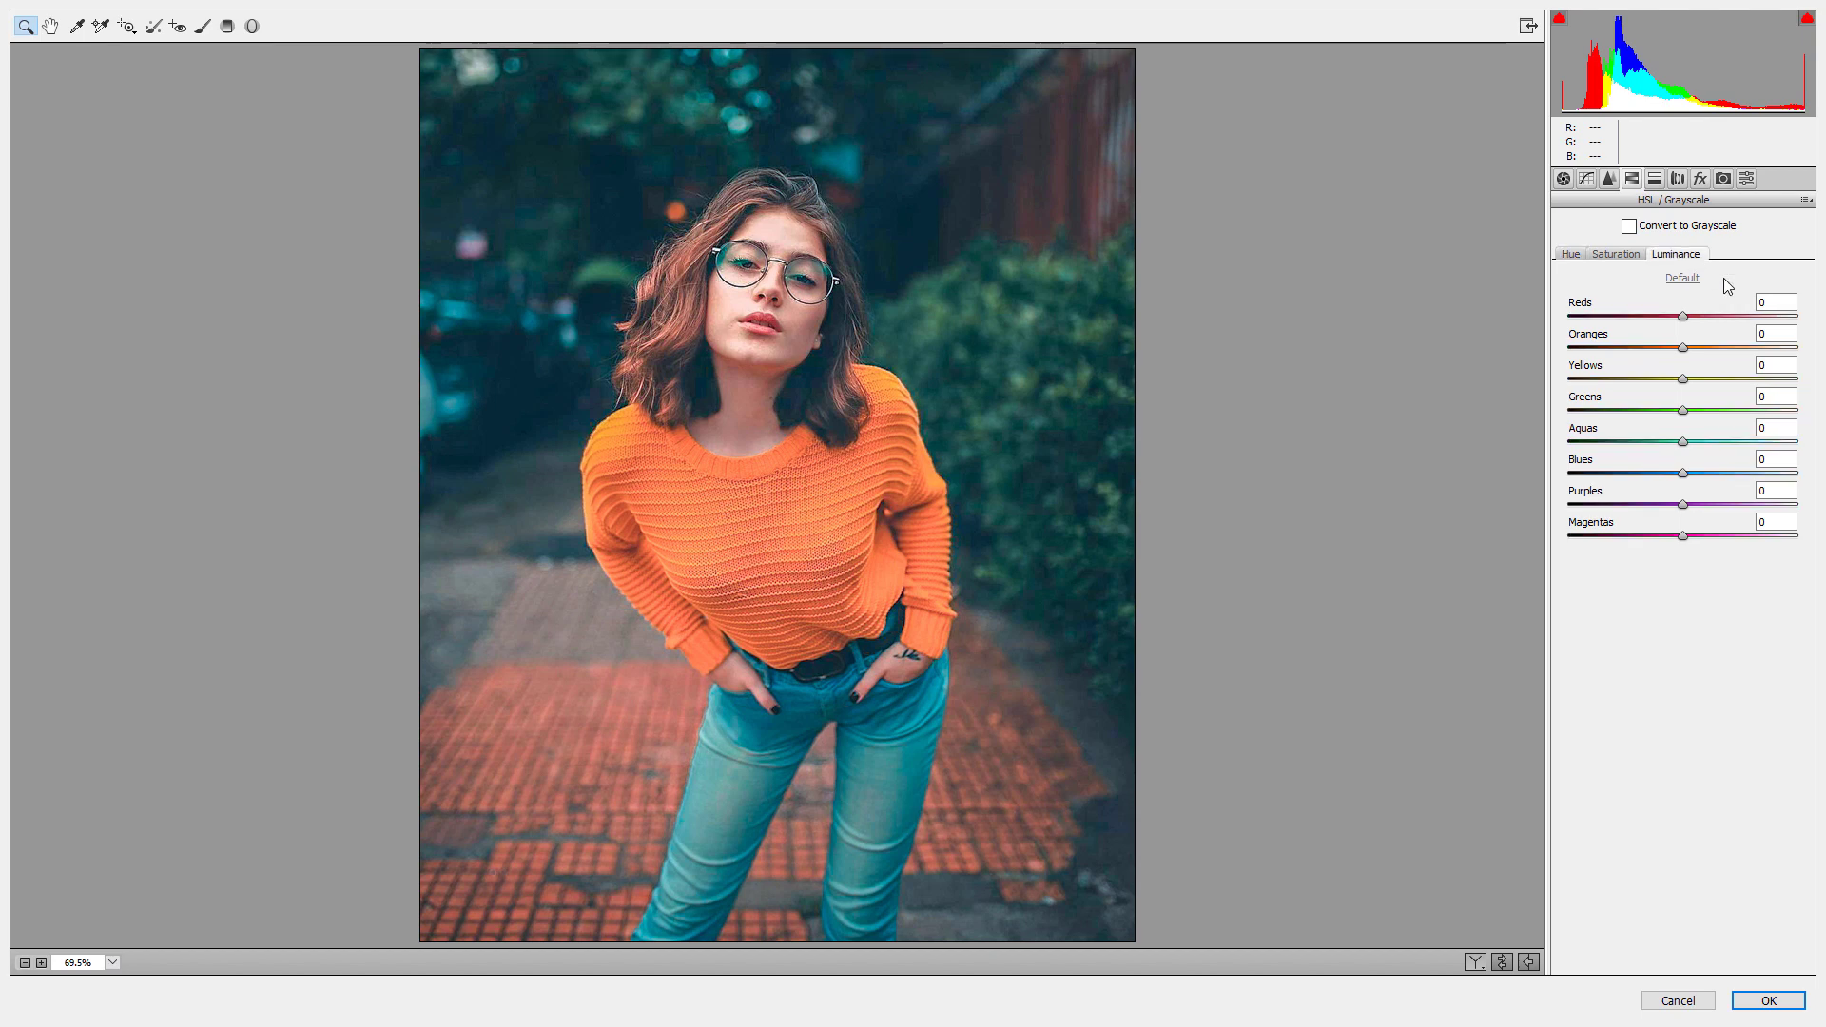
{"action": "left_click_drag", "start_coordinate": [1736, 348], "coordinate": [1710, 378]}
{"action": "left_click", "coordinate": [1684, 378]}
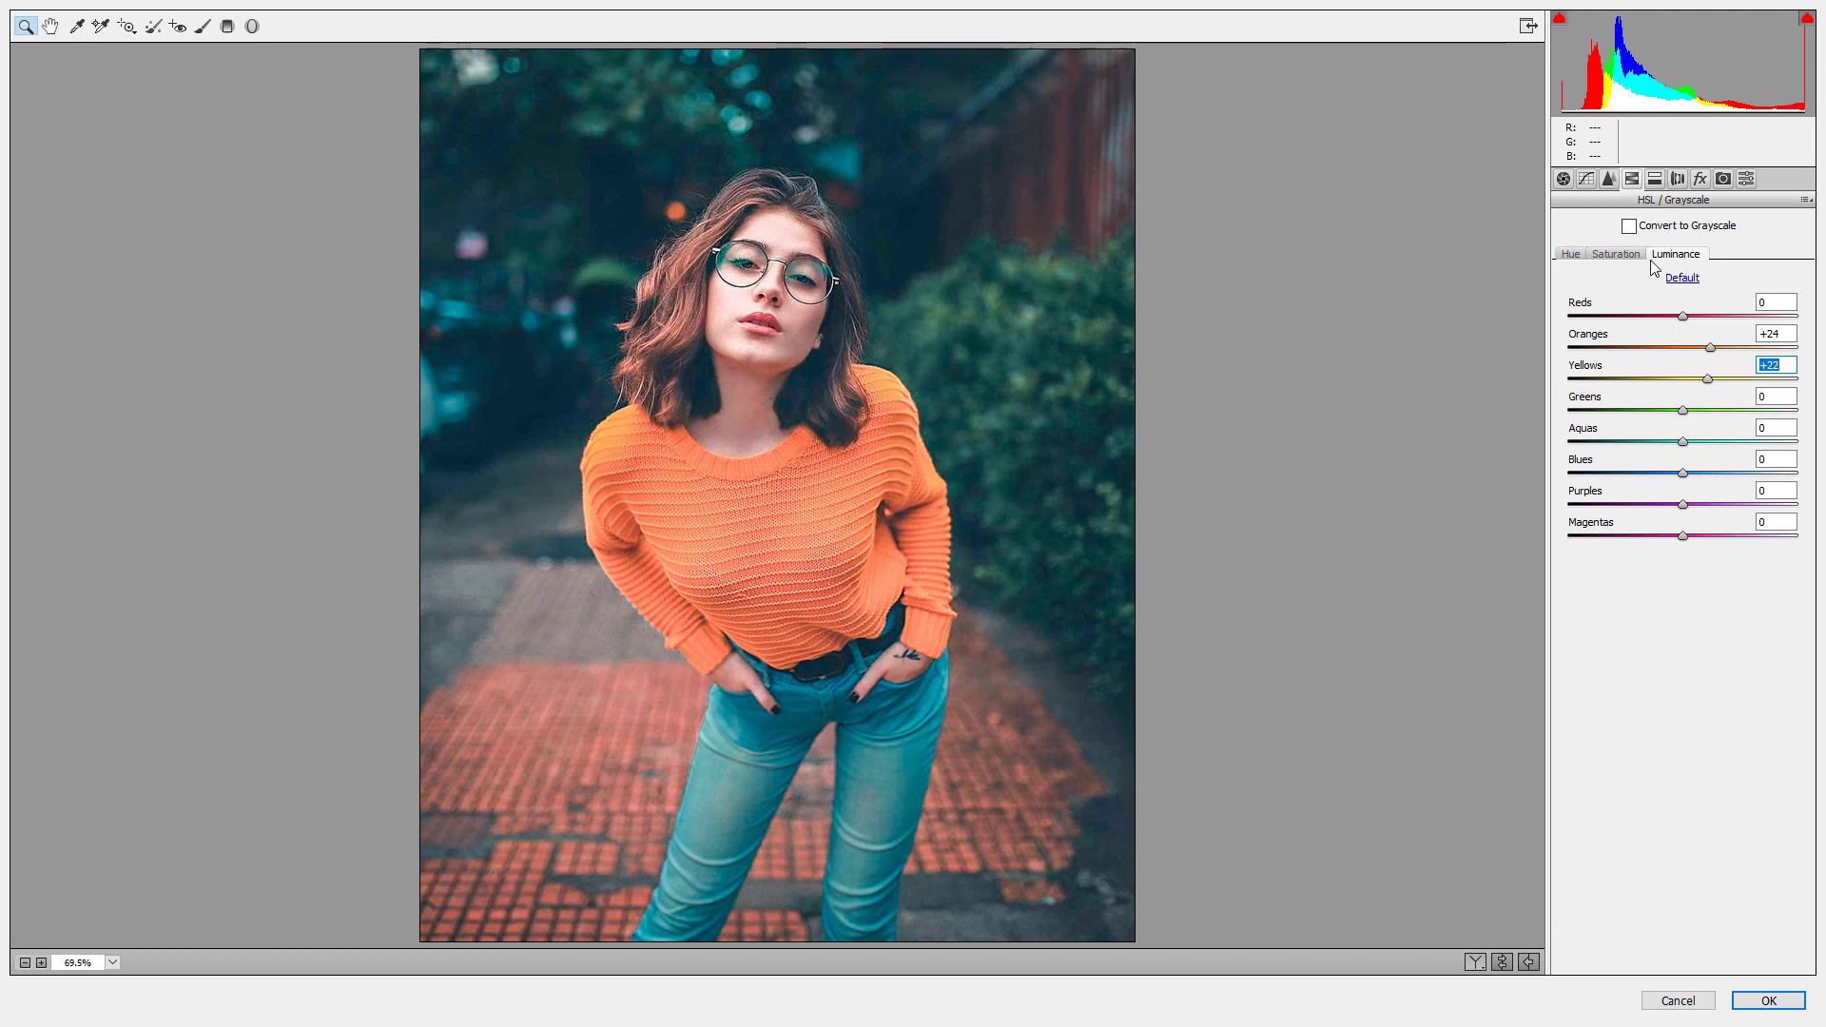
Set the HSL saturation of Oranges to -41 and Reds to +21
{"action": "left_click", "coordinate": [1617, 254]}
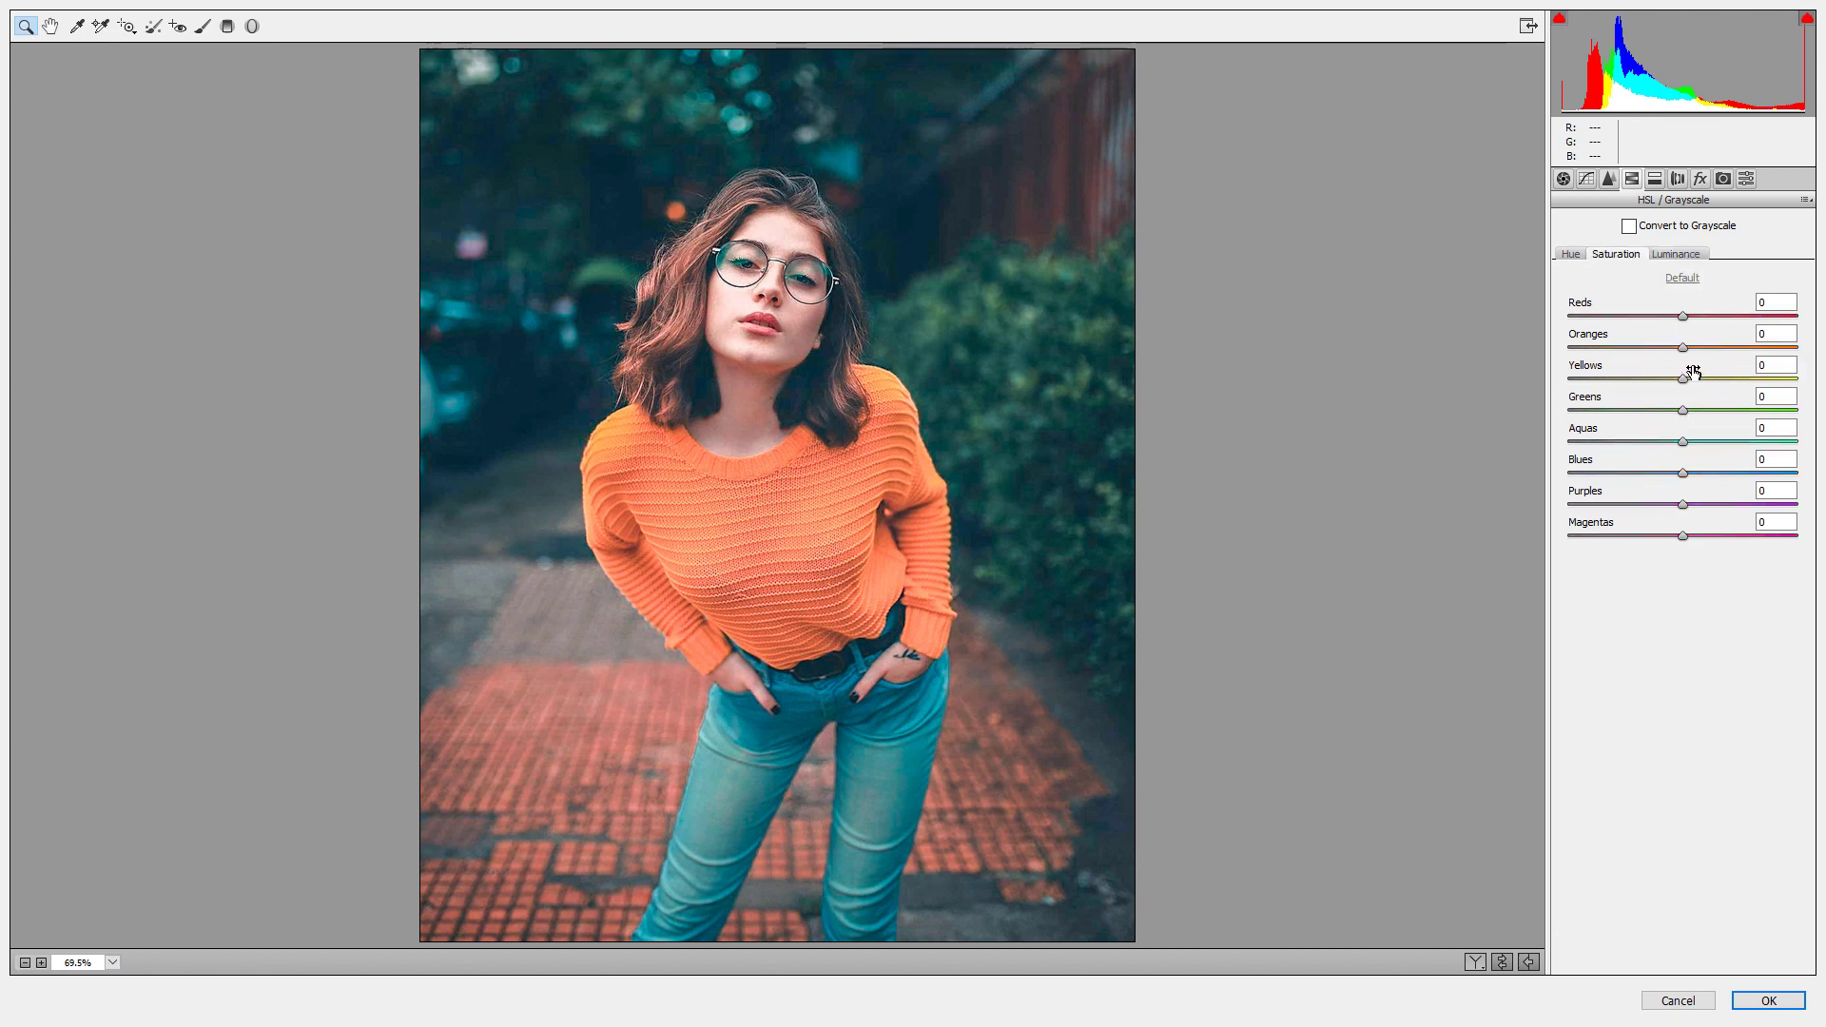
{"action": "left_click", "coordinate": [1618, 348]}
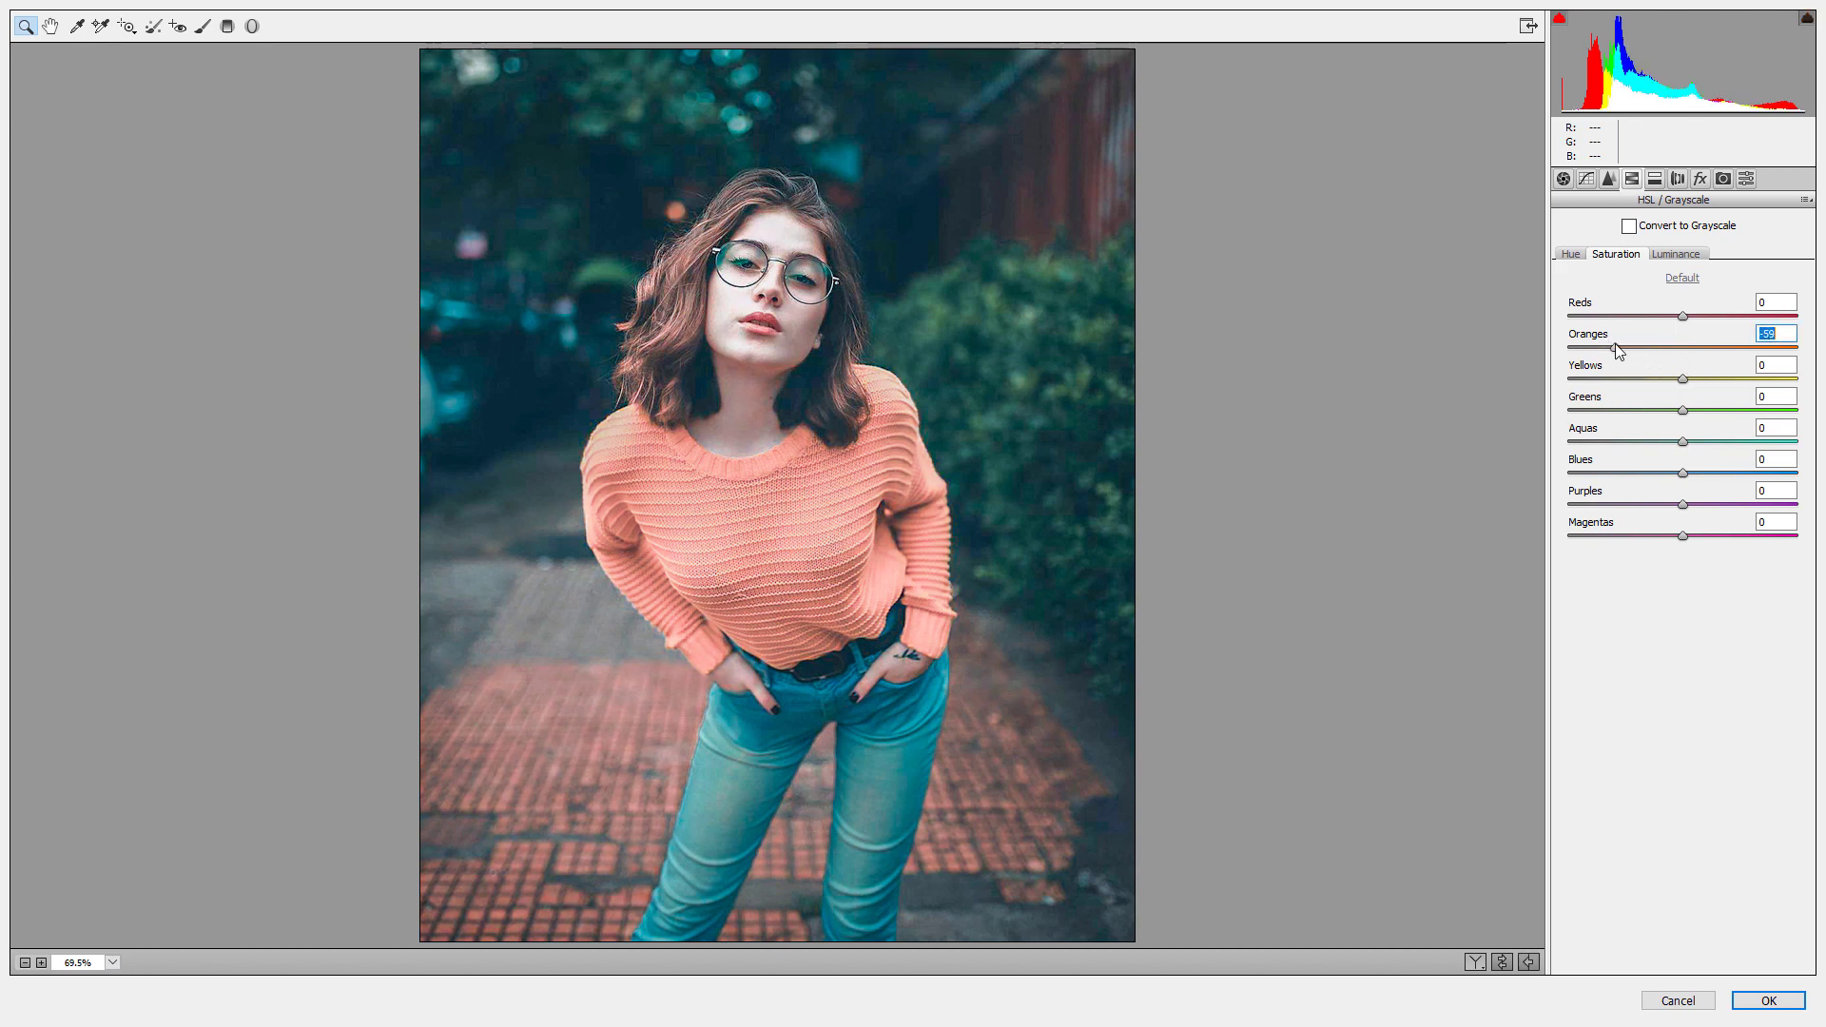
{"action": "left_click_drag", "start_coordinate": [1618, 350], "coordinate": [1637, 350]}
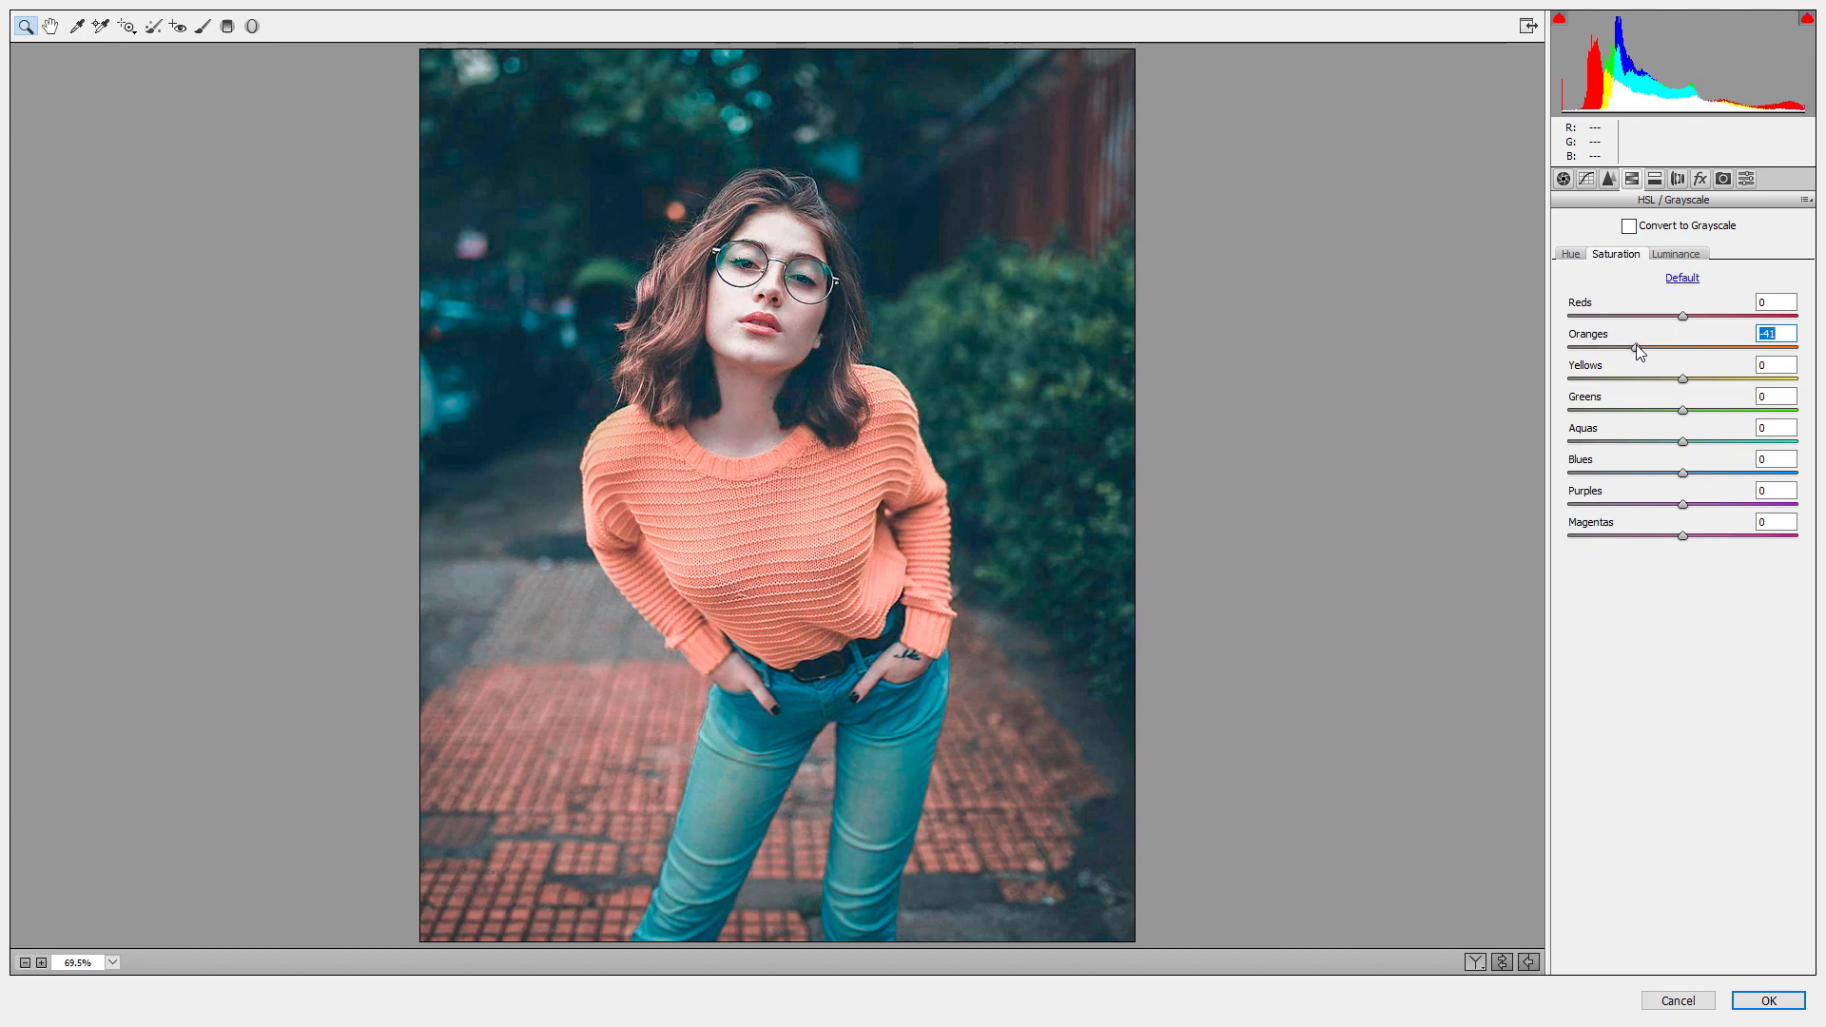
{"action": "left_click", "coordinate": [1714, 317]}
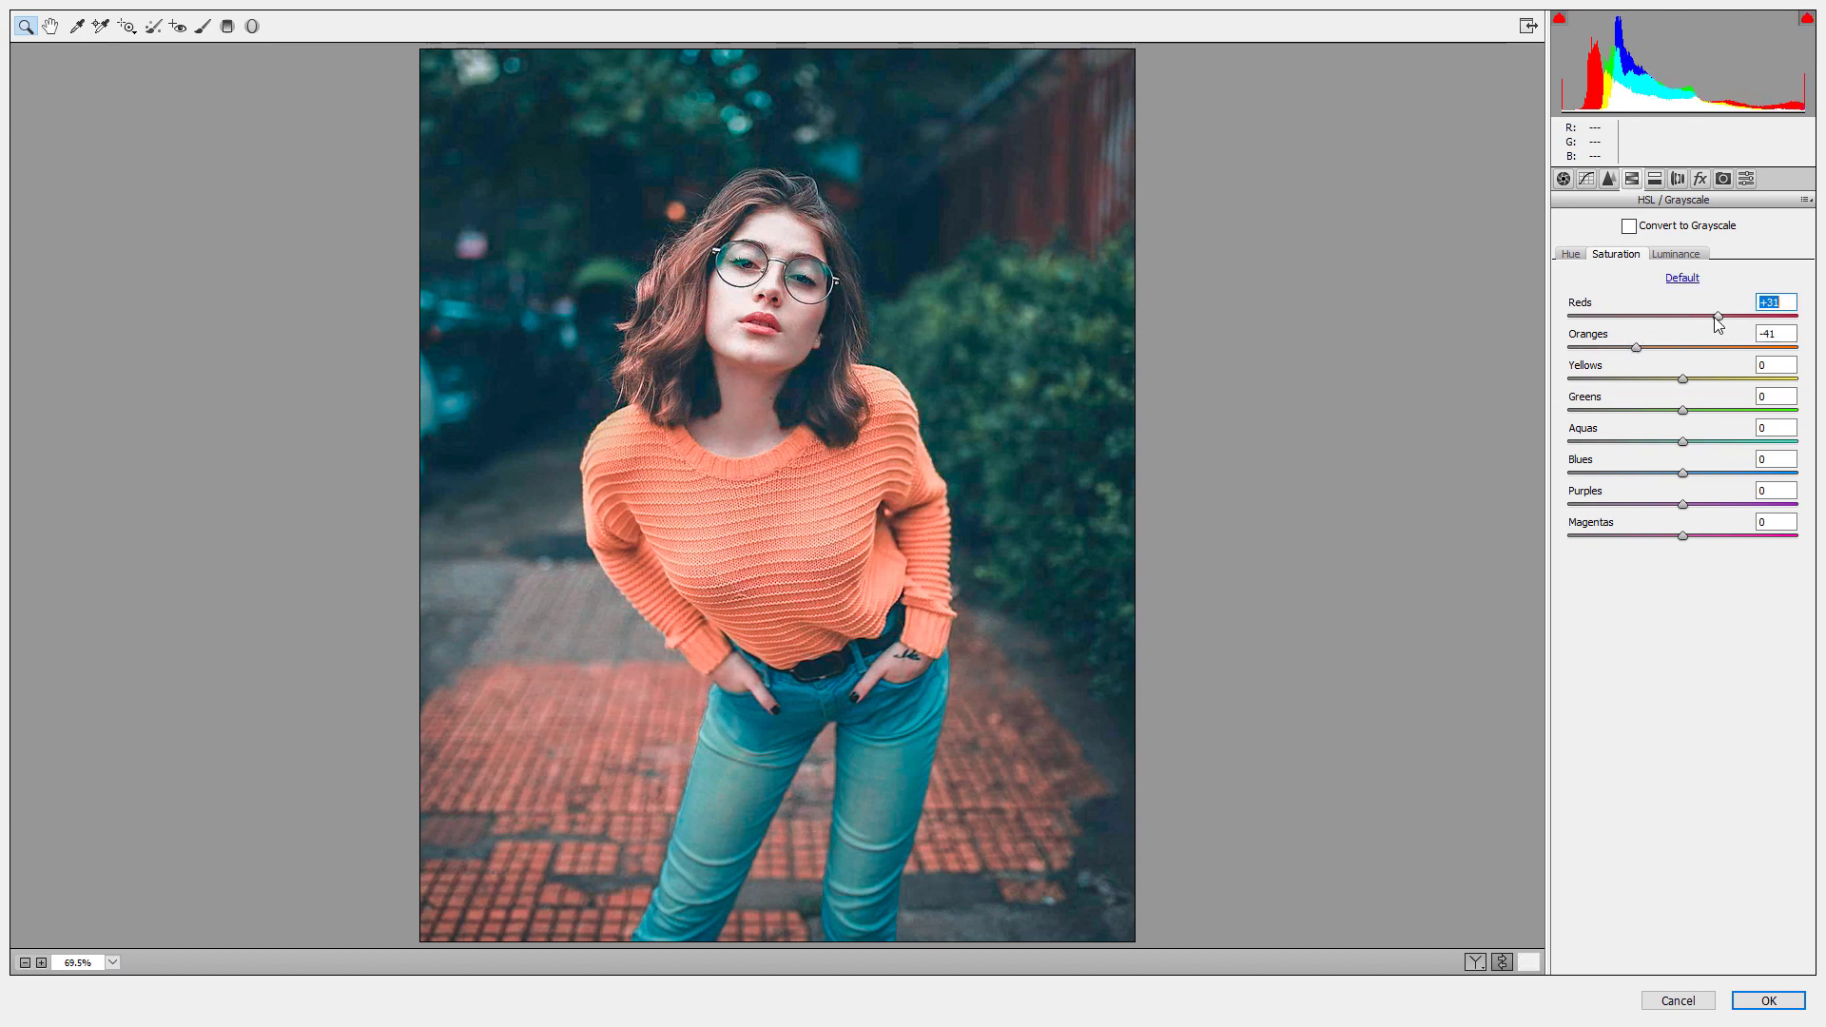
{"action": "left_click_drag", "start_coordinate": [1710, 319], "coordinate": [1708, 318]}
Lower the HSL saturation of Yellows to -100 and Greens to -95
{"action": "left_click_drag", "start_coordinate": [1682, 379], "coordinate": [1531, 382]}
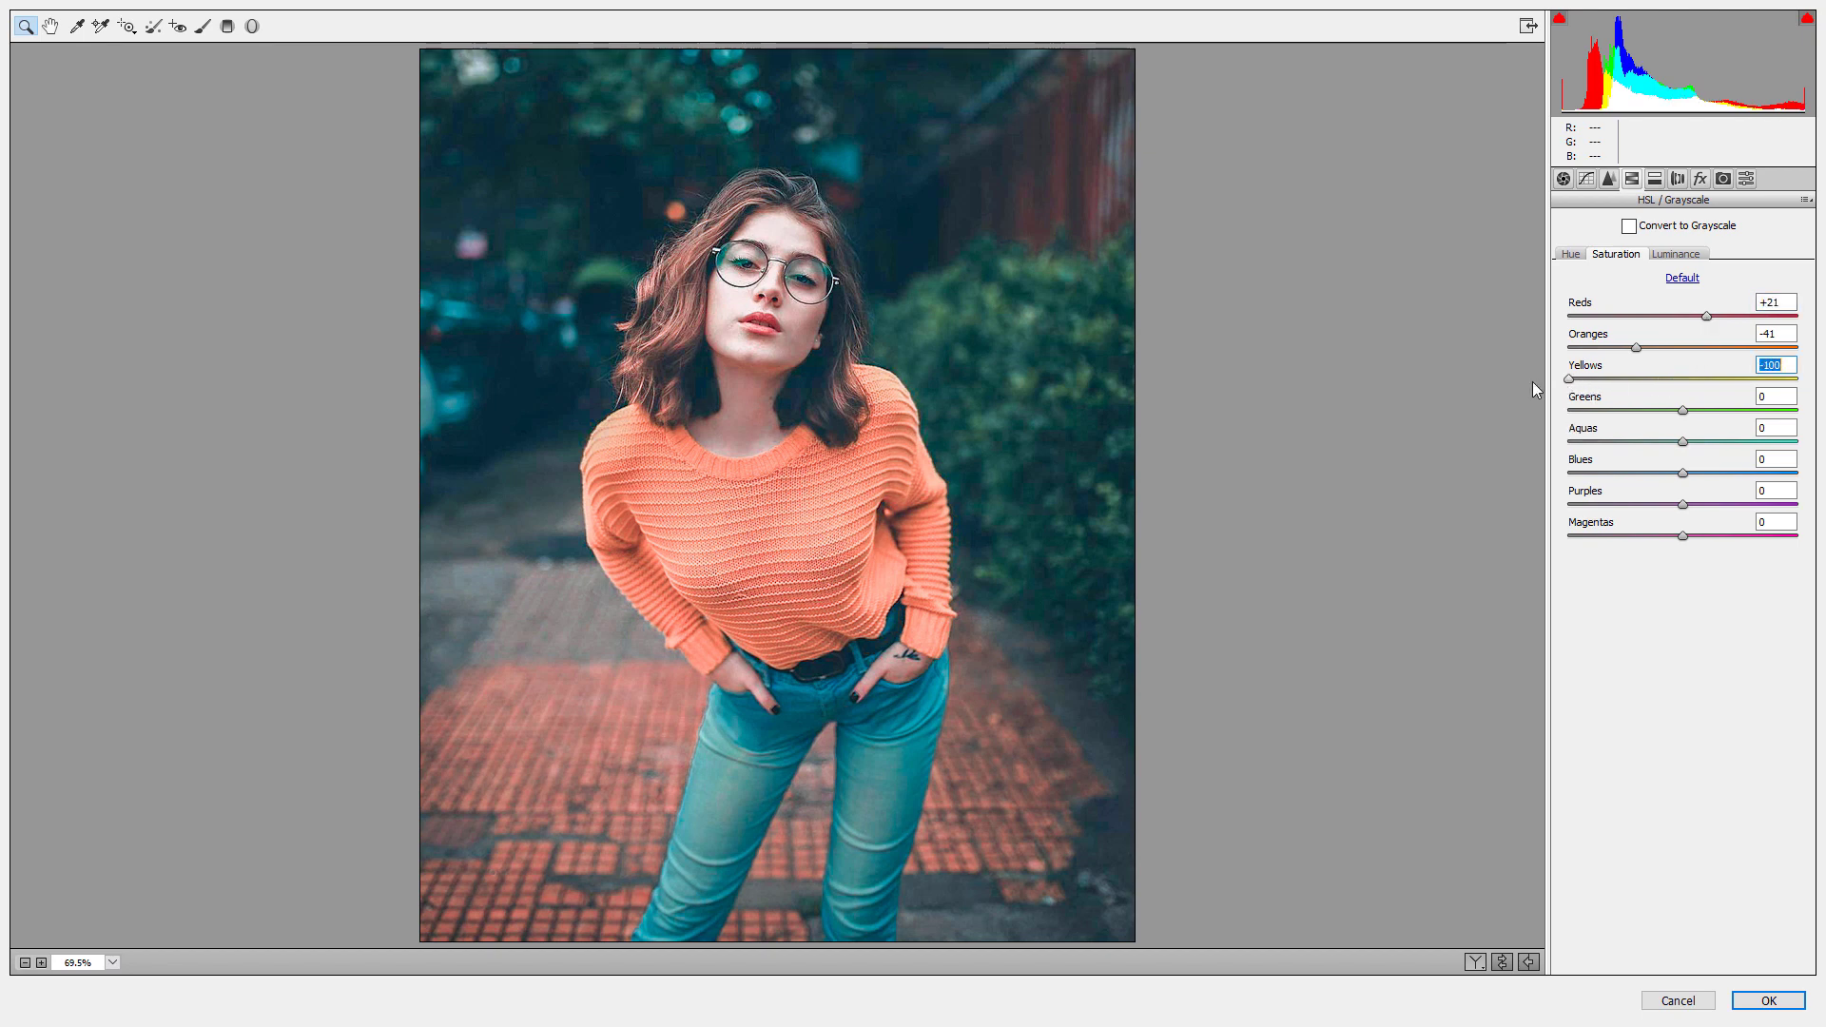
{"action": "left_click", "coordinate": [1571, 409]}
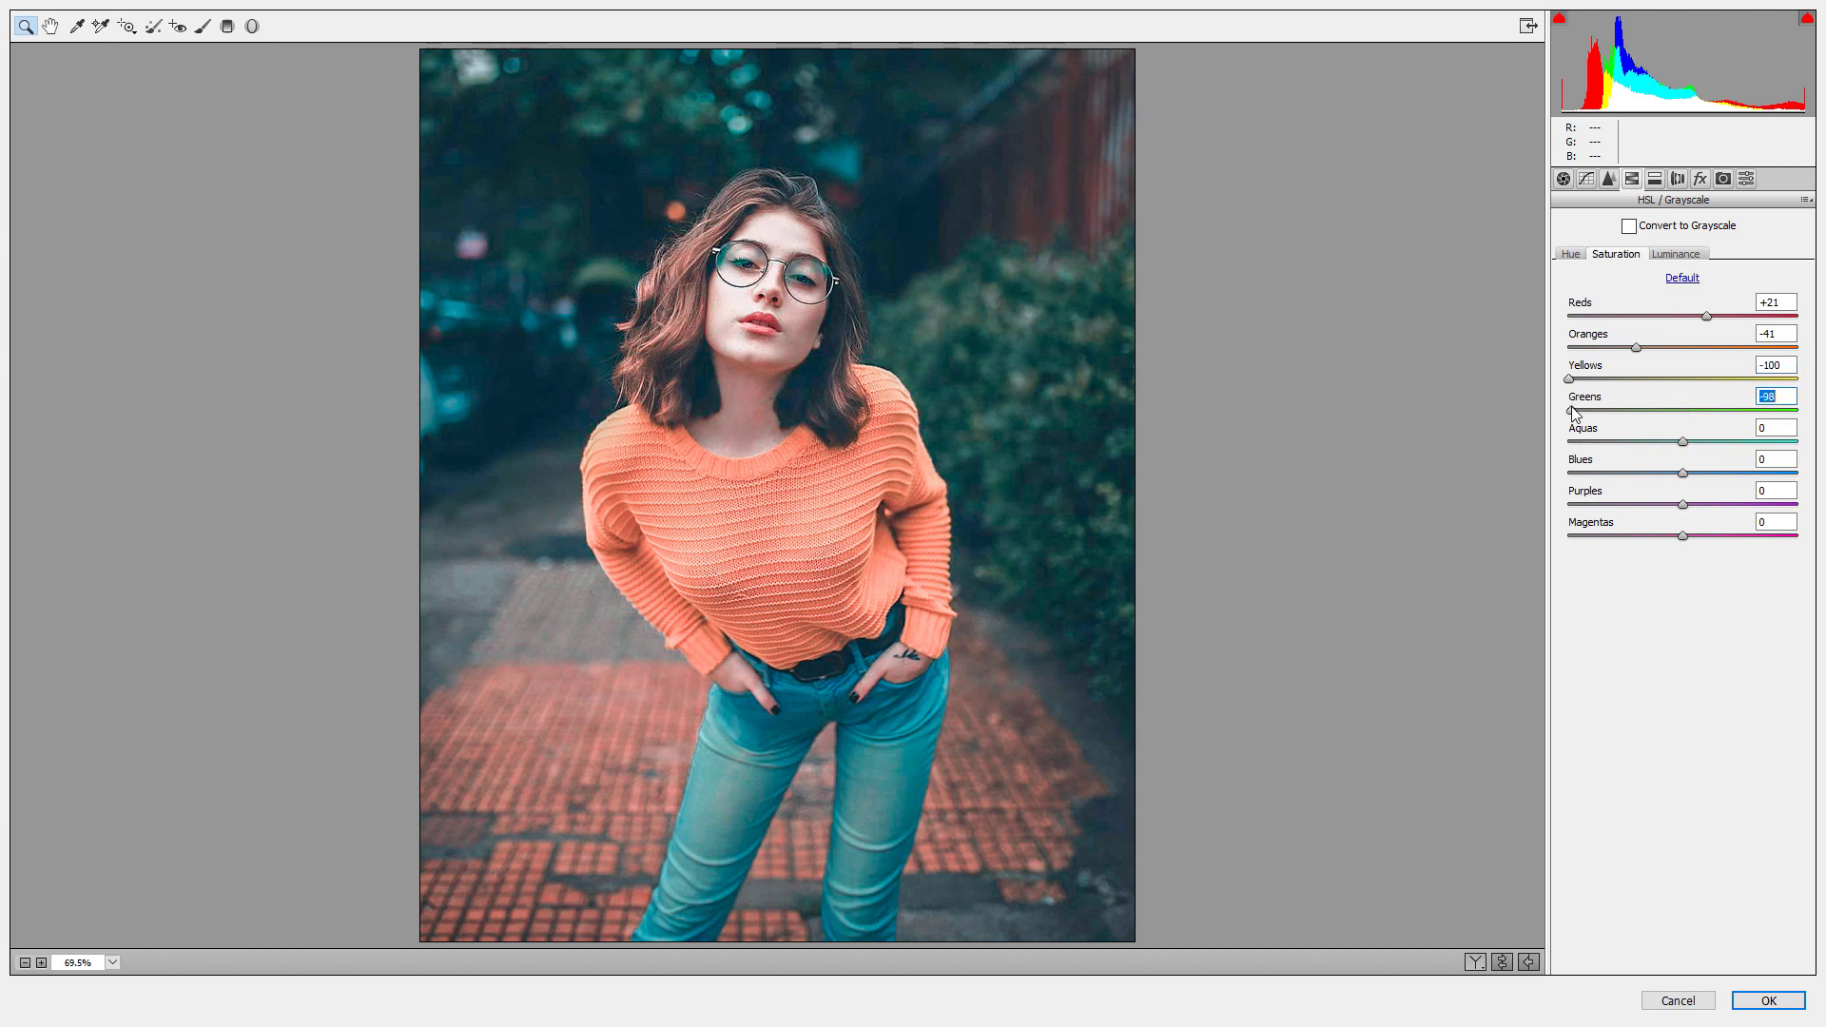
{"action": "left_click_drag", "start_coordinate": [1571, 407], "coordinate": [1574, 408]}
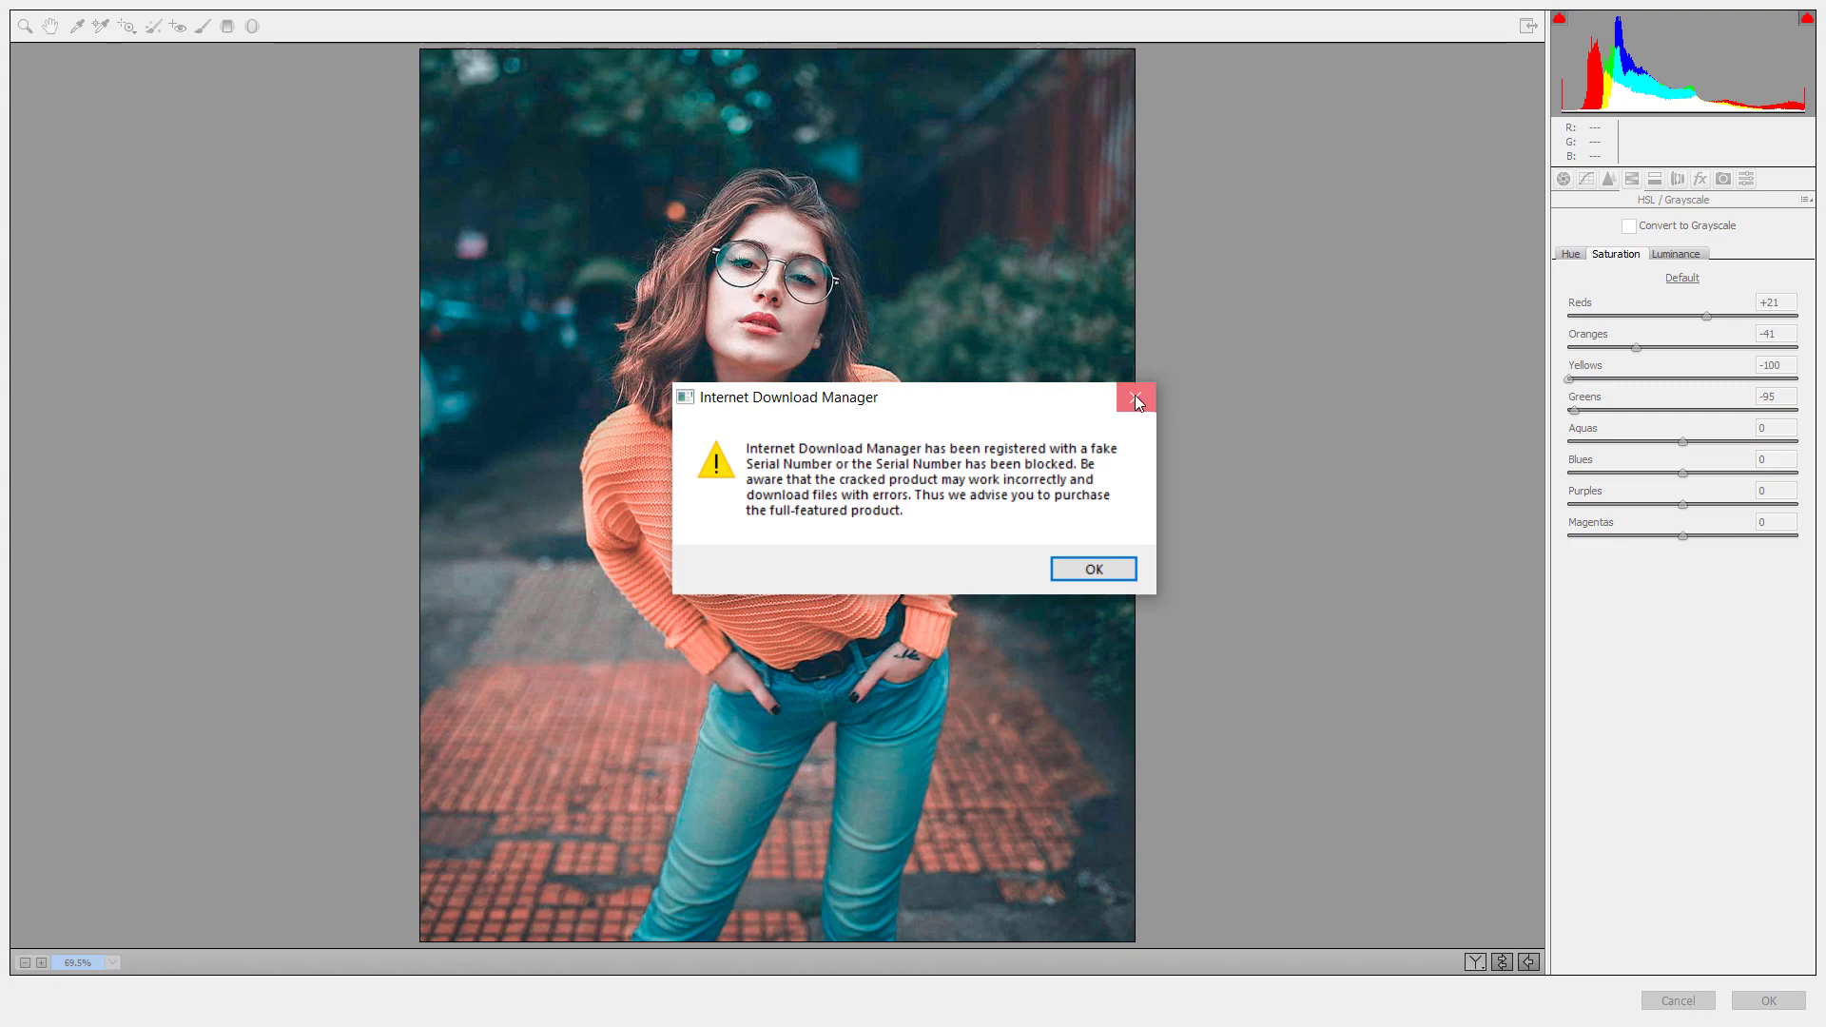
Dismiss the Internet Download Manager pop-ups and lower the HSL saturation of Aquas to -100
{"action": "left_click", "coordinate": [1136, 391]}
{"action": "left_click", "coordinate": [1574, 441]}
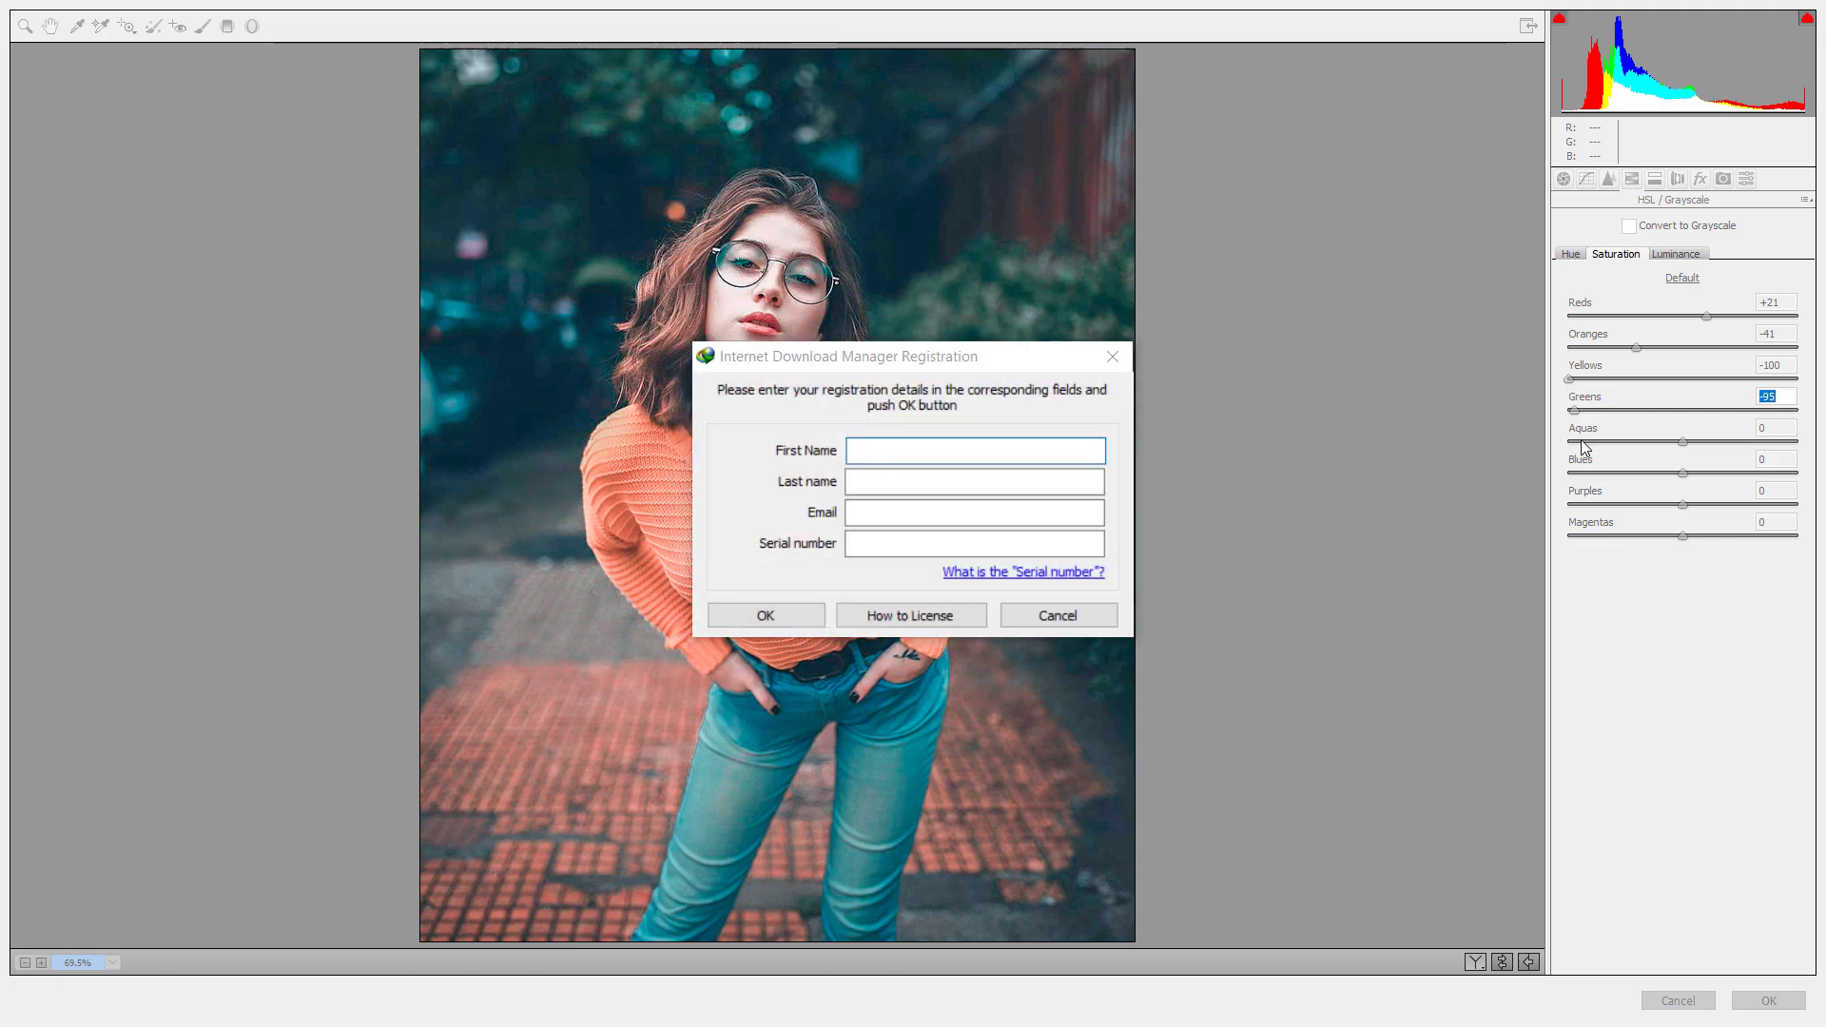
{"action": "left_click", "coordinate": [1112, 356]}
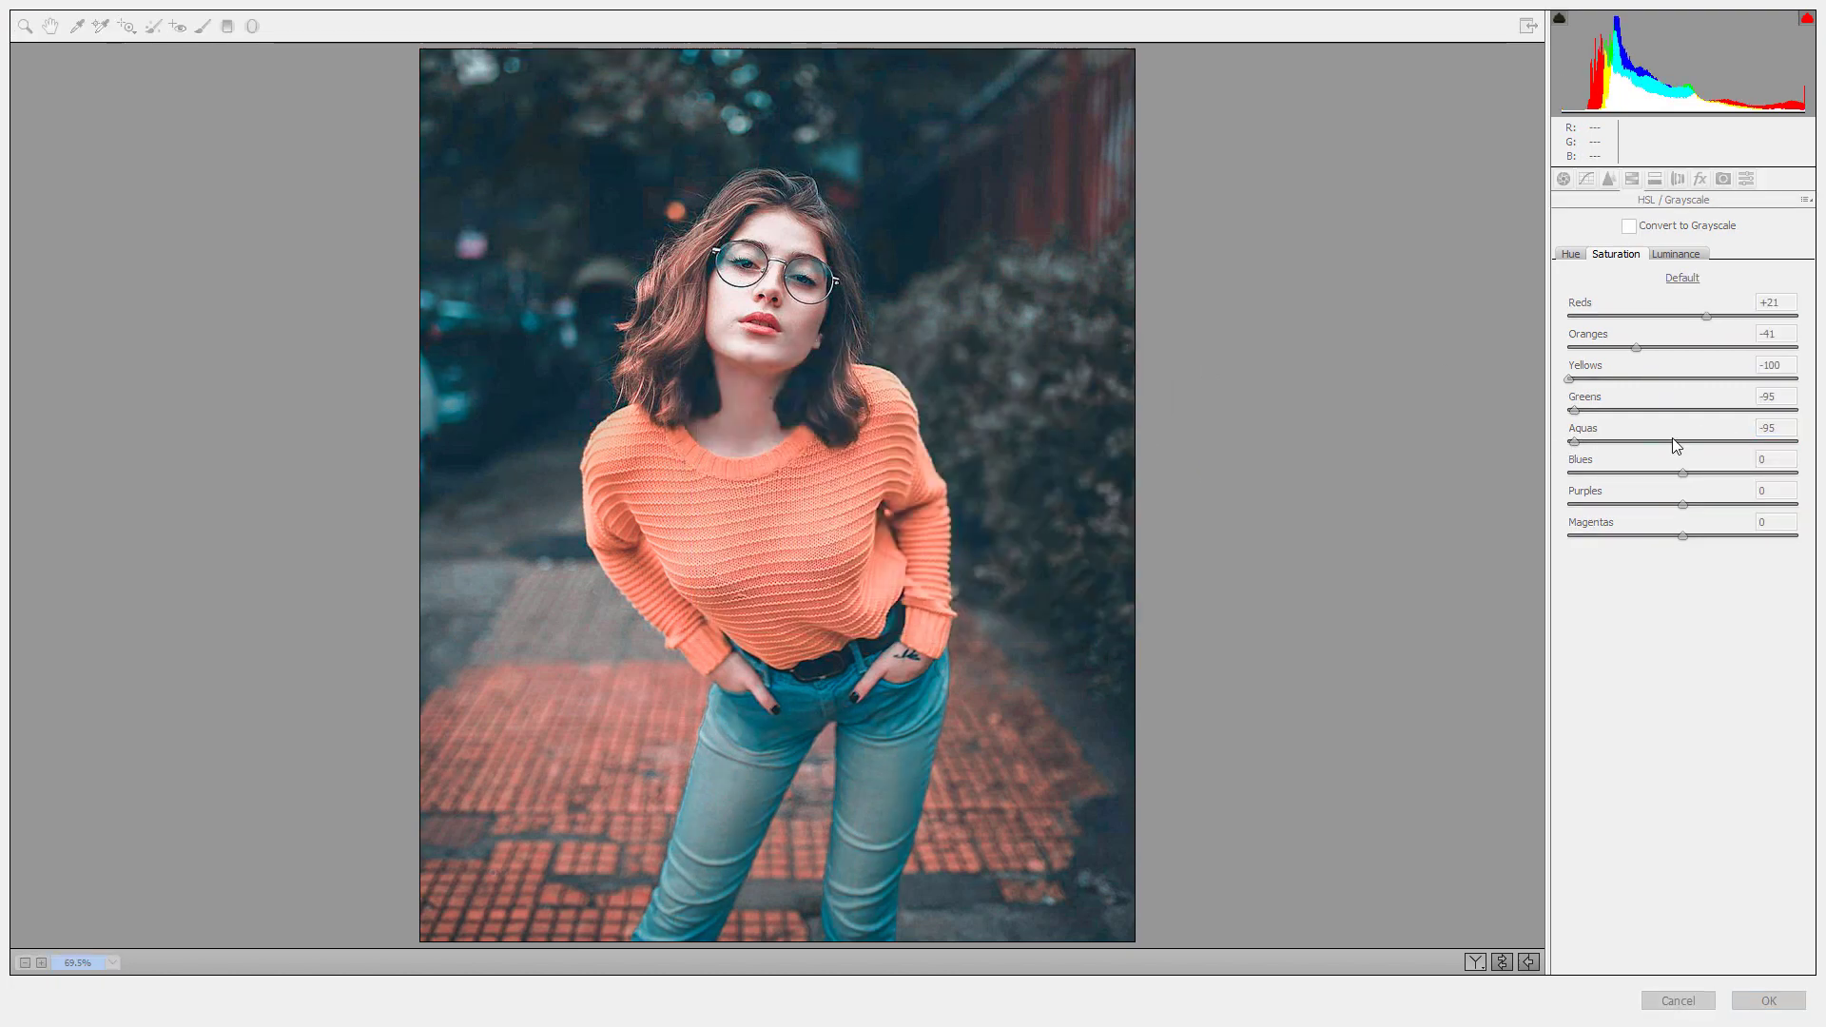
{"action": "left_click", "coordinate": [1574, 443]}
{"action": "left_click_drag", "start_coordinate": [1574, 443], "coordinate": [1566, 443]}
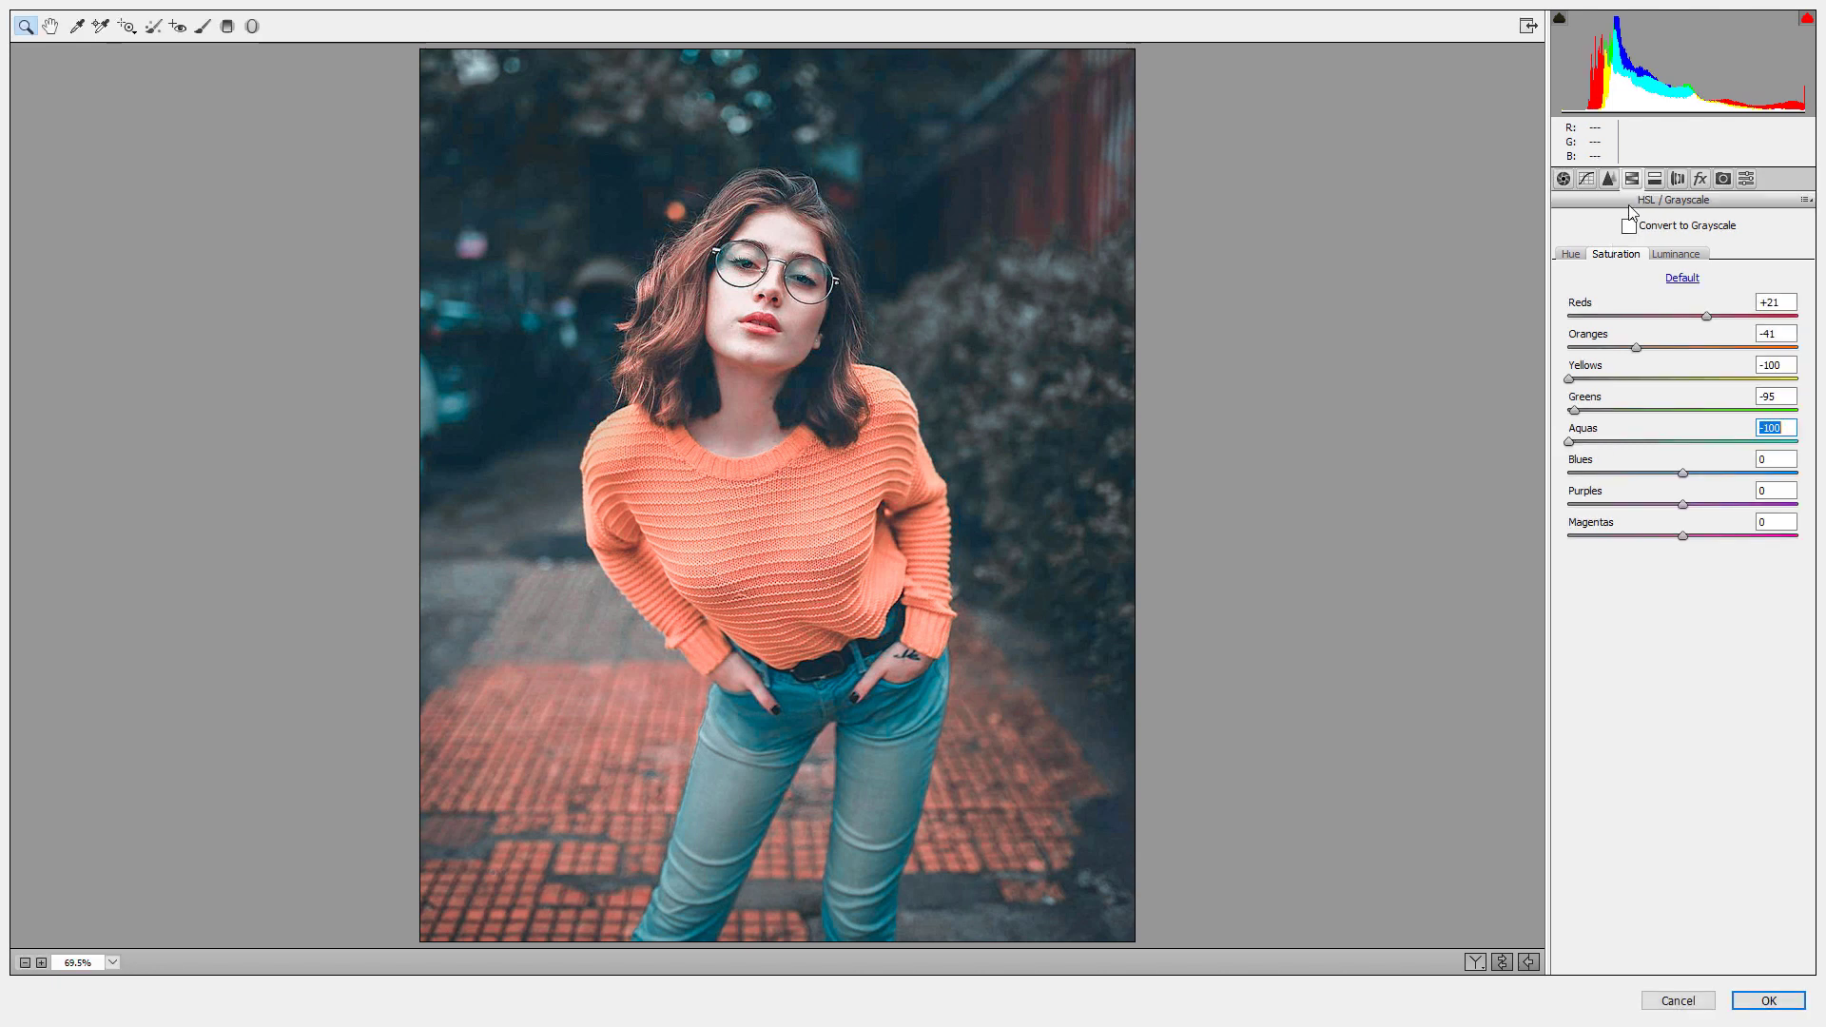
In the HSL hue adjustments, set Blues to -93, Greens to -100 and Yellows to -57
{"action": "left_click", "coordinate": [1573, 256]}
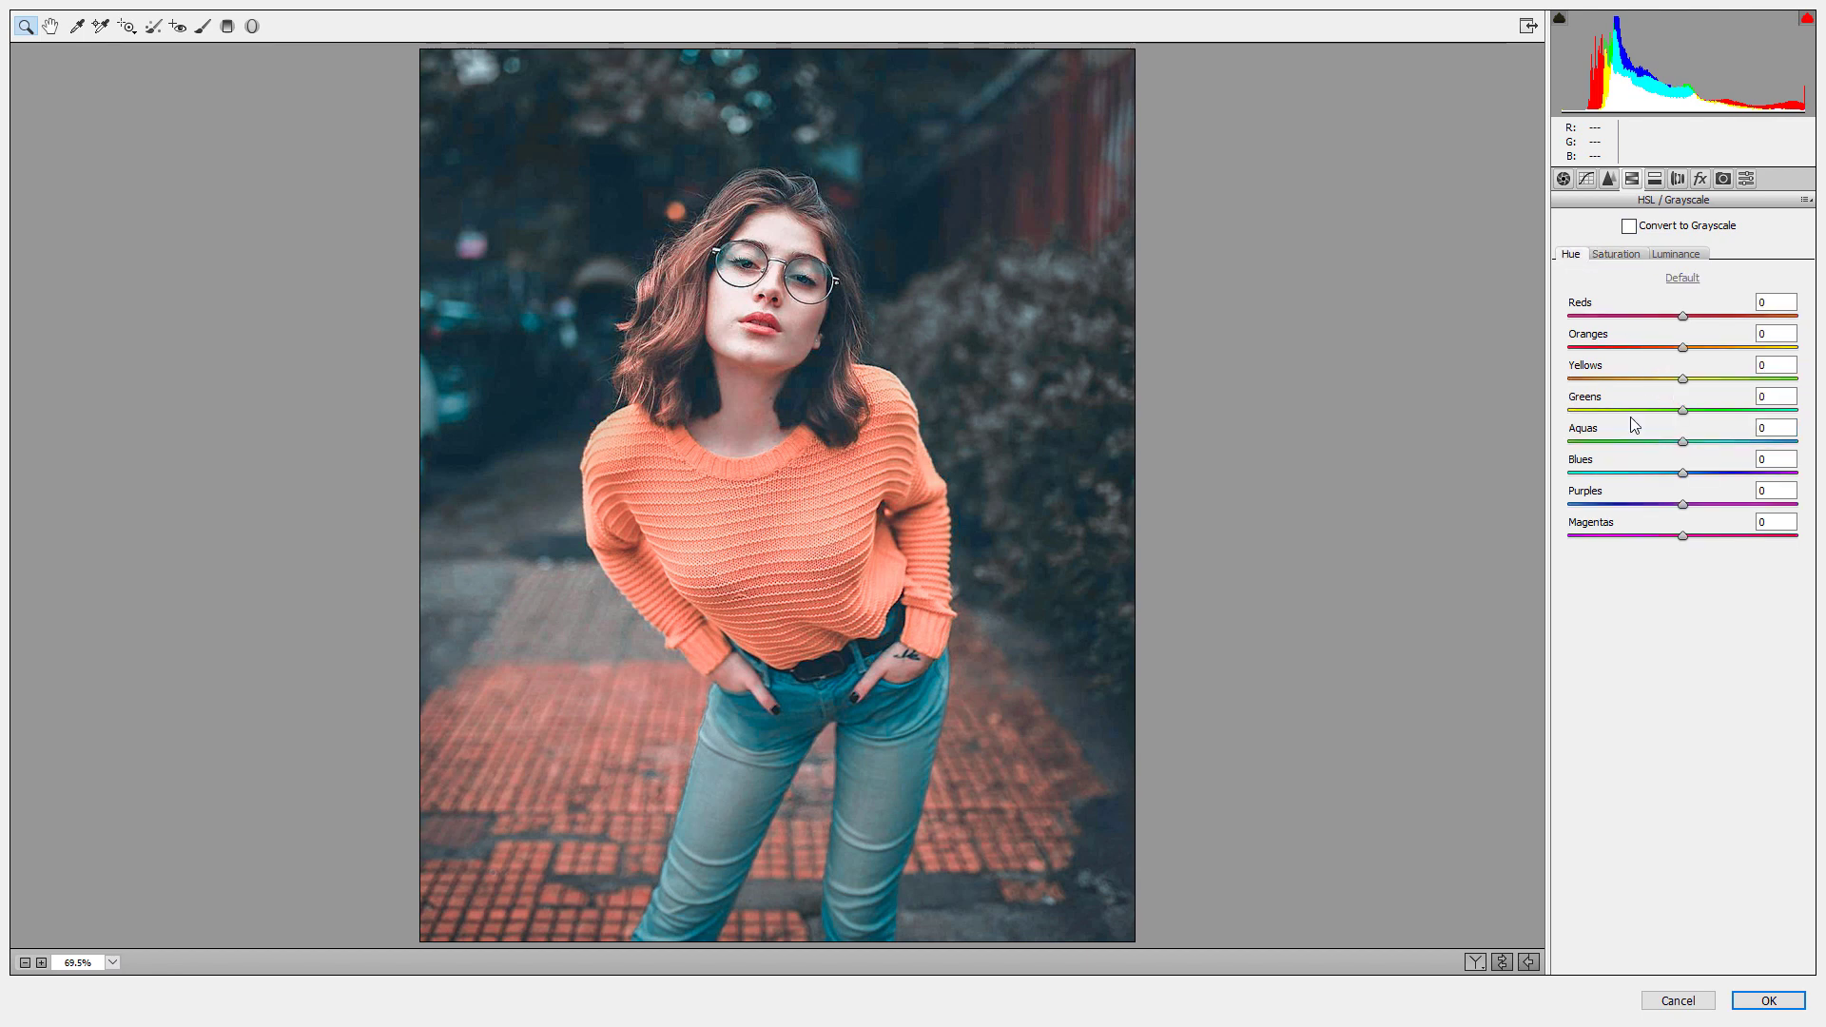
{"action": "left_click", "coordinate": [1575, 473]}
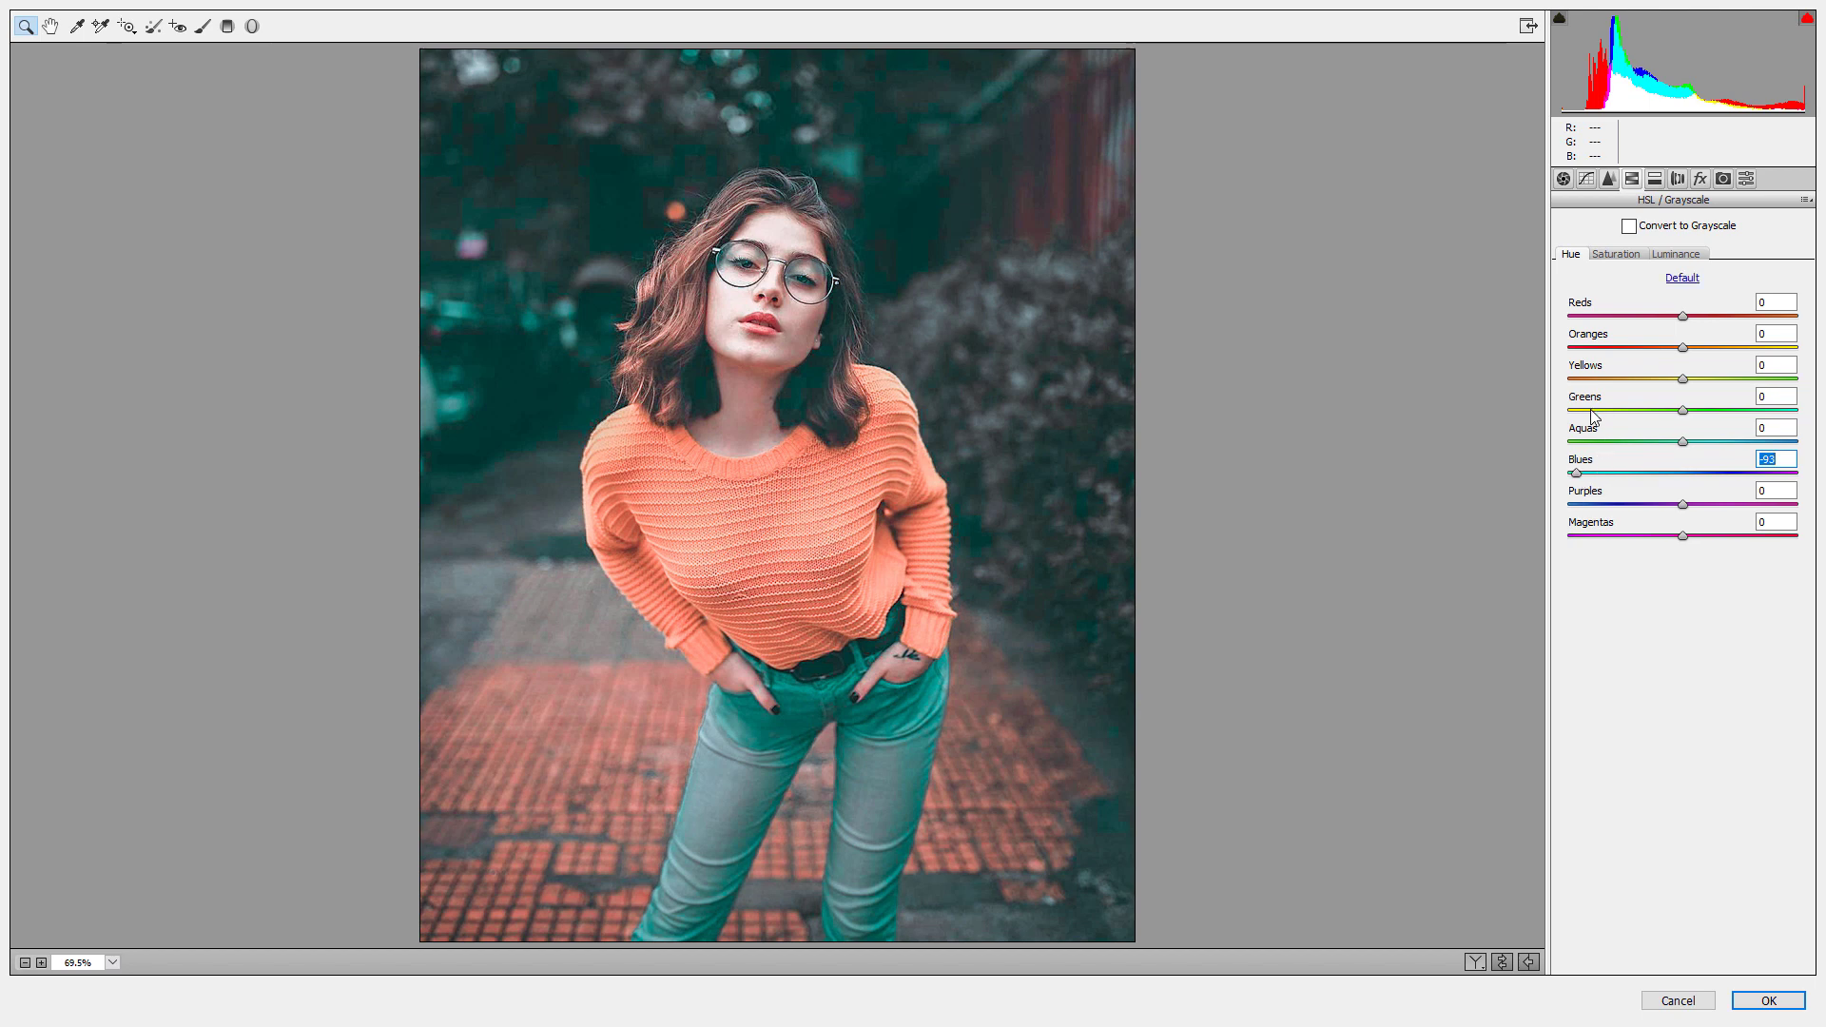
{"action": "left_click_drag", "start_coordinate": [1586, 410], "coordinate": [1554, 416]}
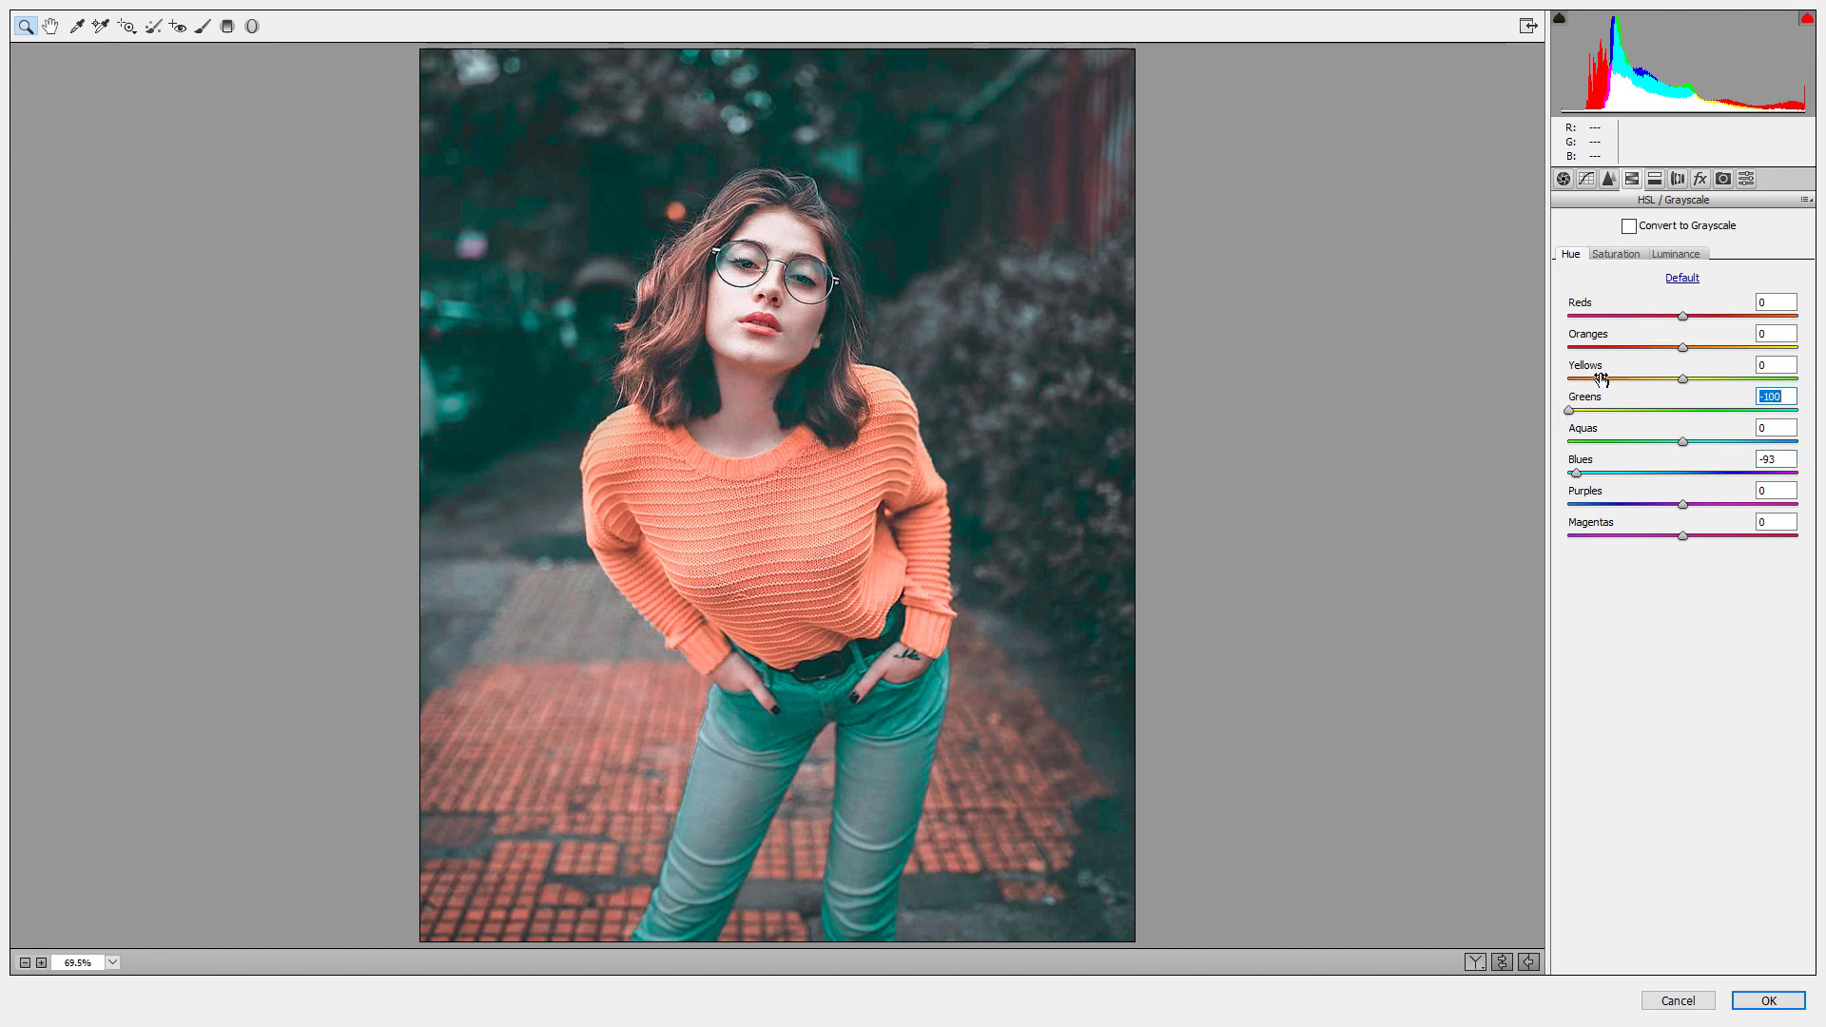
{"action": "key", "text": "Down"}
{"action": "key", "text": "Down"}
{"action": "left_click_drag", "start_coordinate": [1607, 377], "coordinate": [1617, 377]}
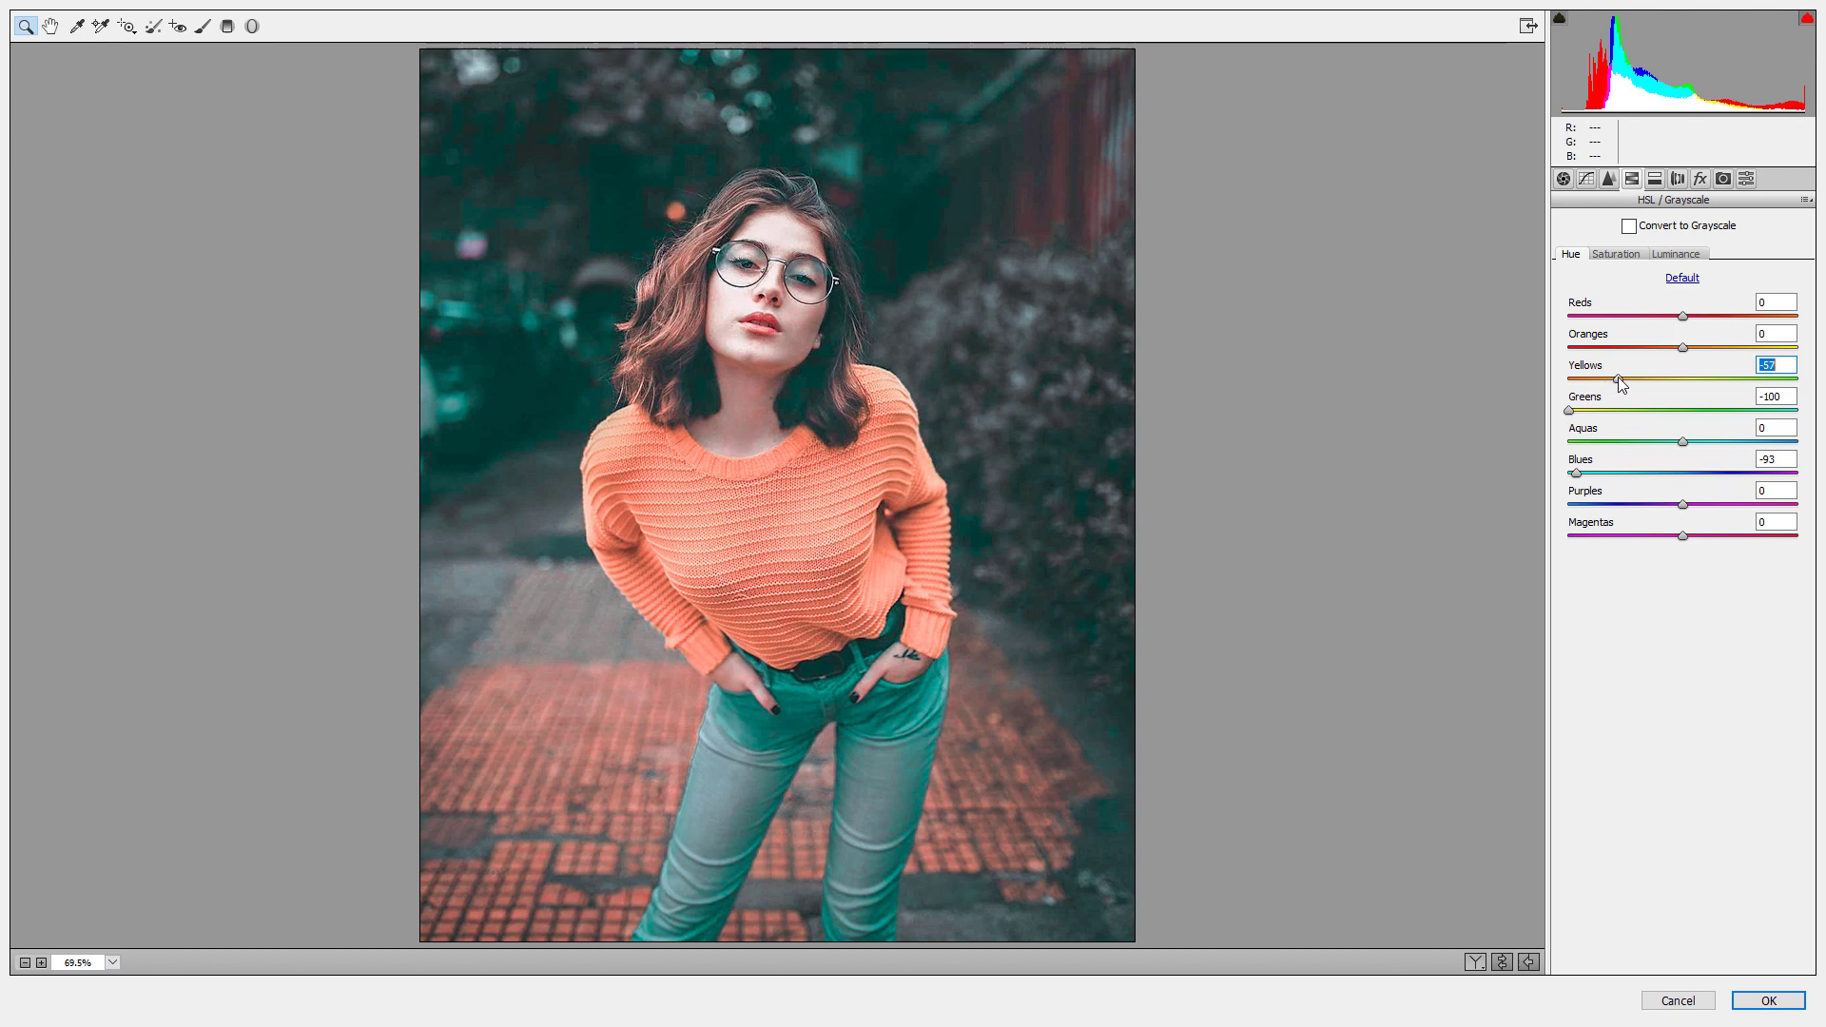
Set the HSL hue of Oranges to +18 and Reds to -8
{"action": "left_click", "coordinate": [1708, 348]}
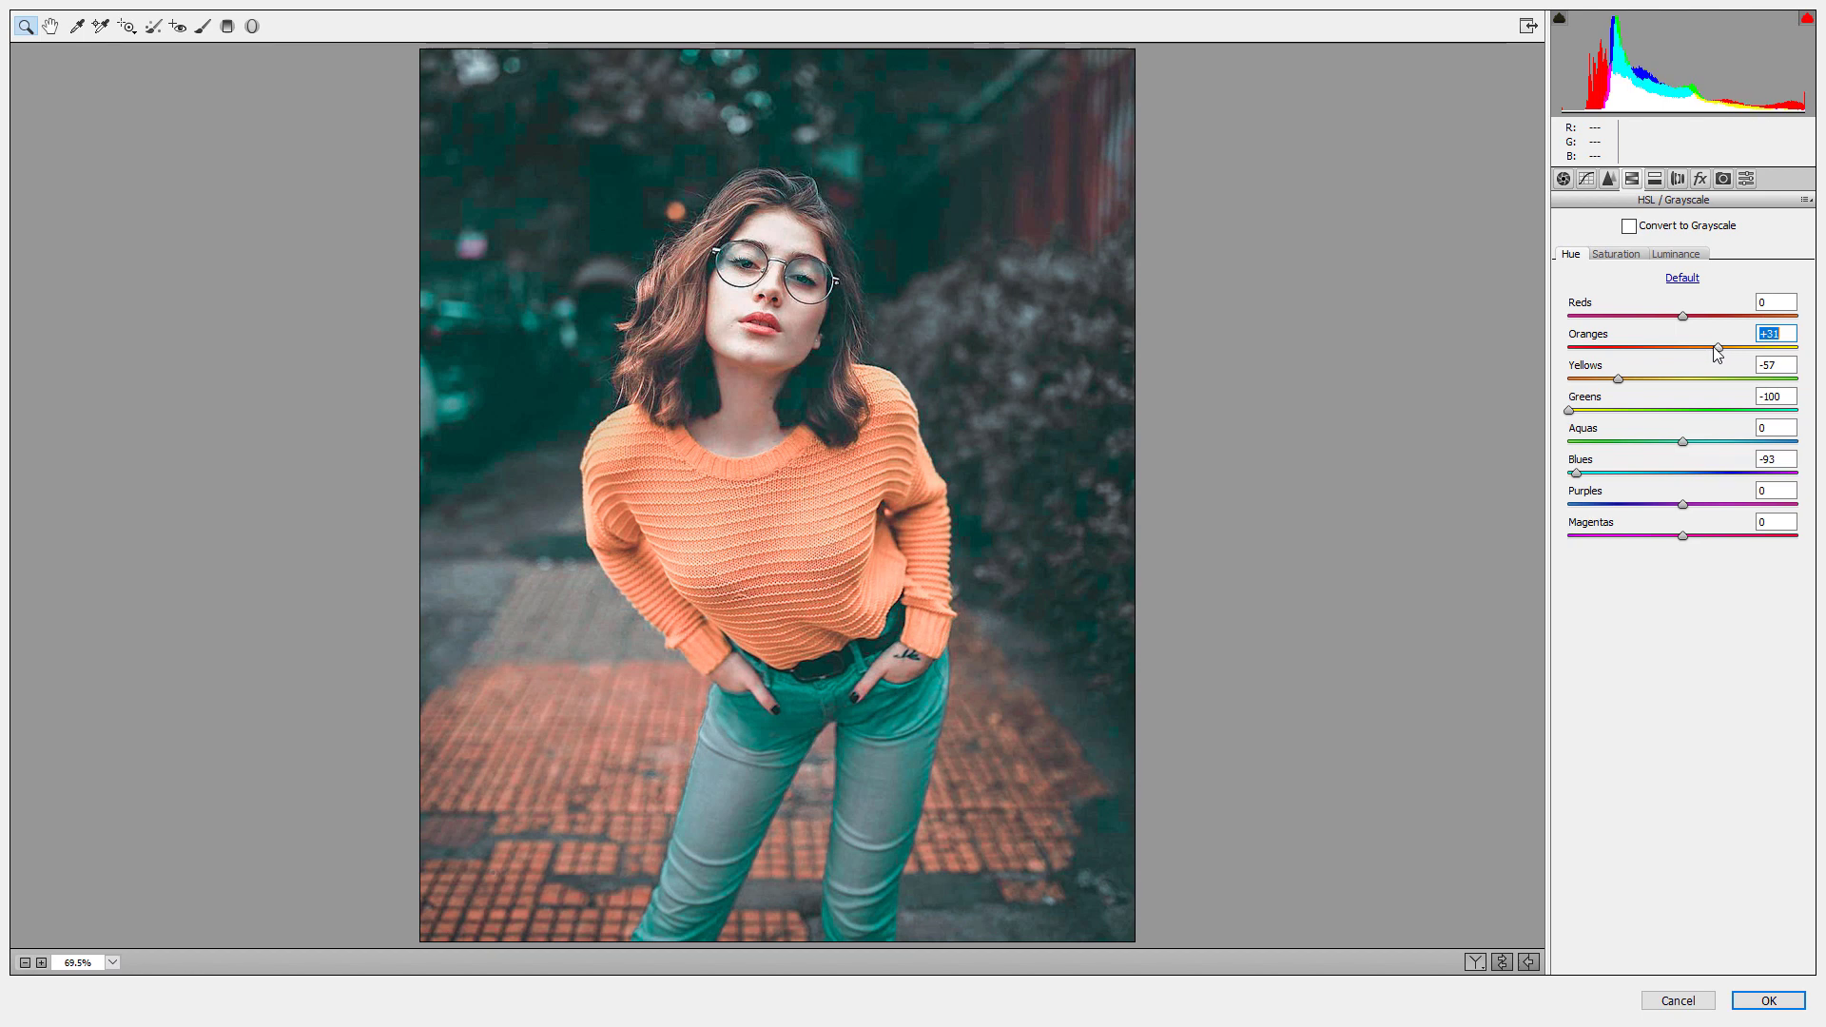
{"action": "left_click_drag", "start_coordinate": [1710, 346], "coordinate": [1698, 346]}
{"action": "left_click", "coordinate": [1671, 318]}
{"action": "left_click_drag", "start_coordinate": [1672, 318], "coordinate": [1673, 318]}
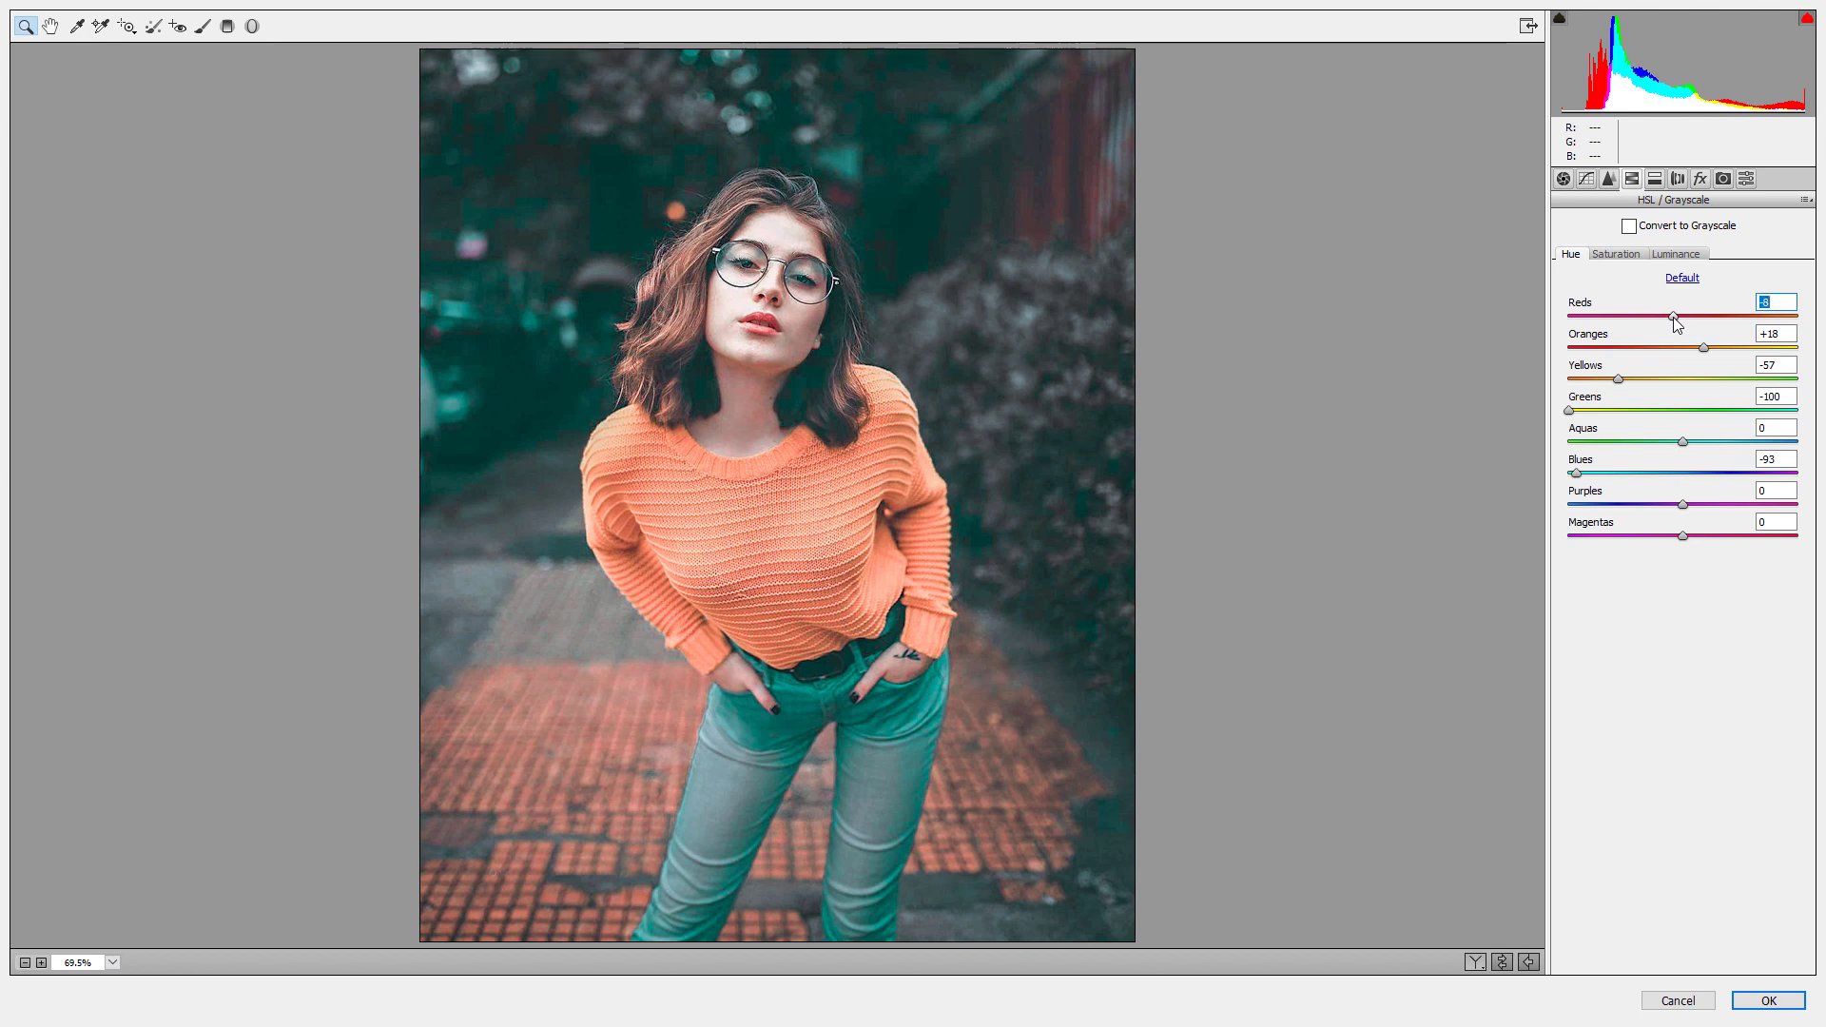
In the Detail adjustments, set the Sharpening Amount to 46 and the Noise Reduction Luminance to 37
{"action": "left_click", "coordinate": [1588, 180]}
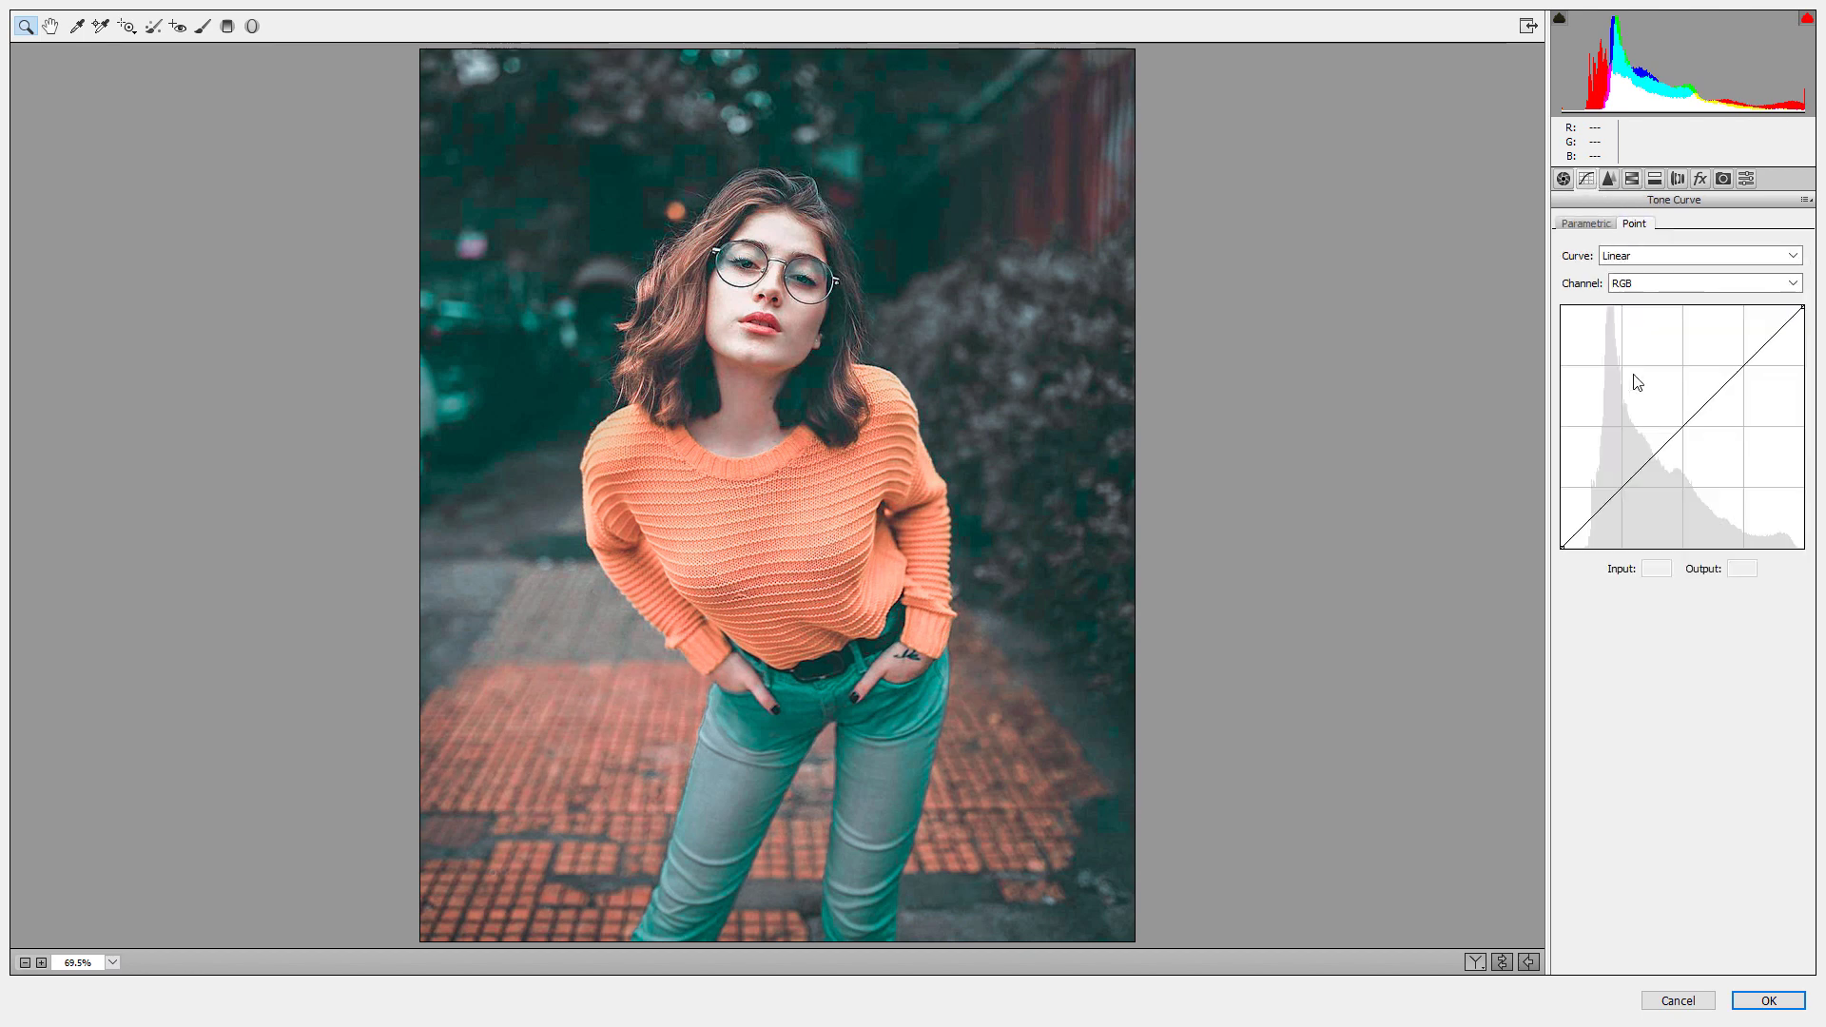
{"action": "left_click", "coordinate": [1609, 179]}
{"action": "left_click_drag", "start_coordinate": [1607, 255], "coordinate": [1642, 263]}
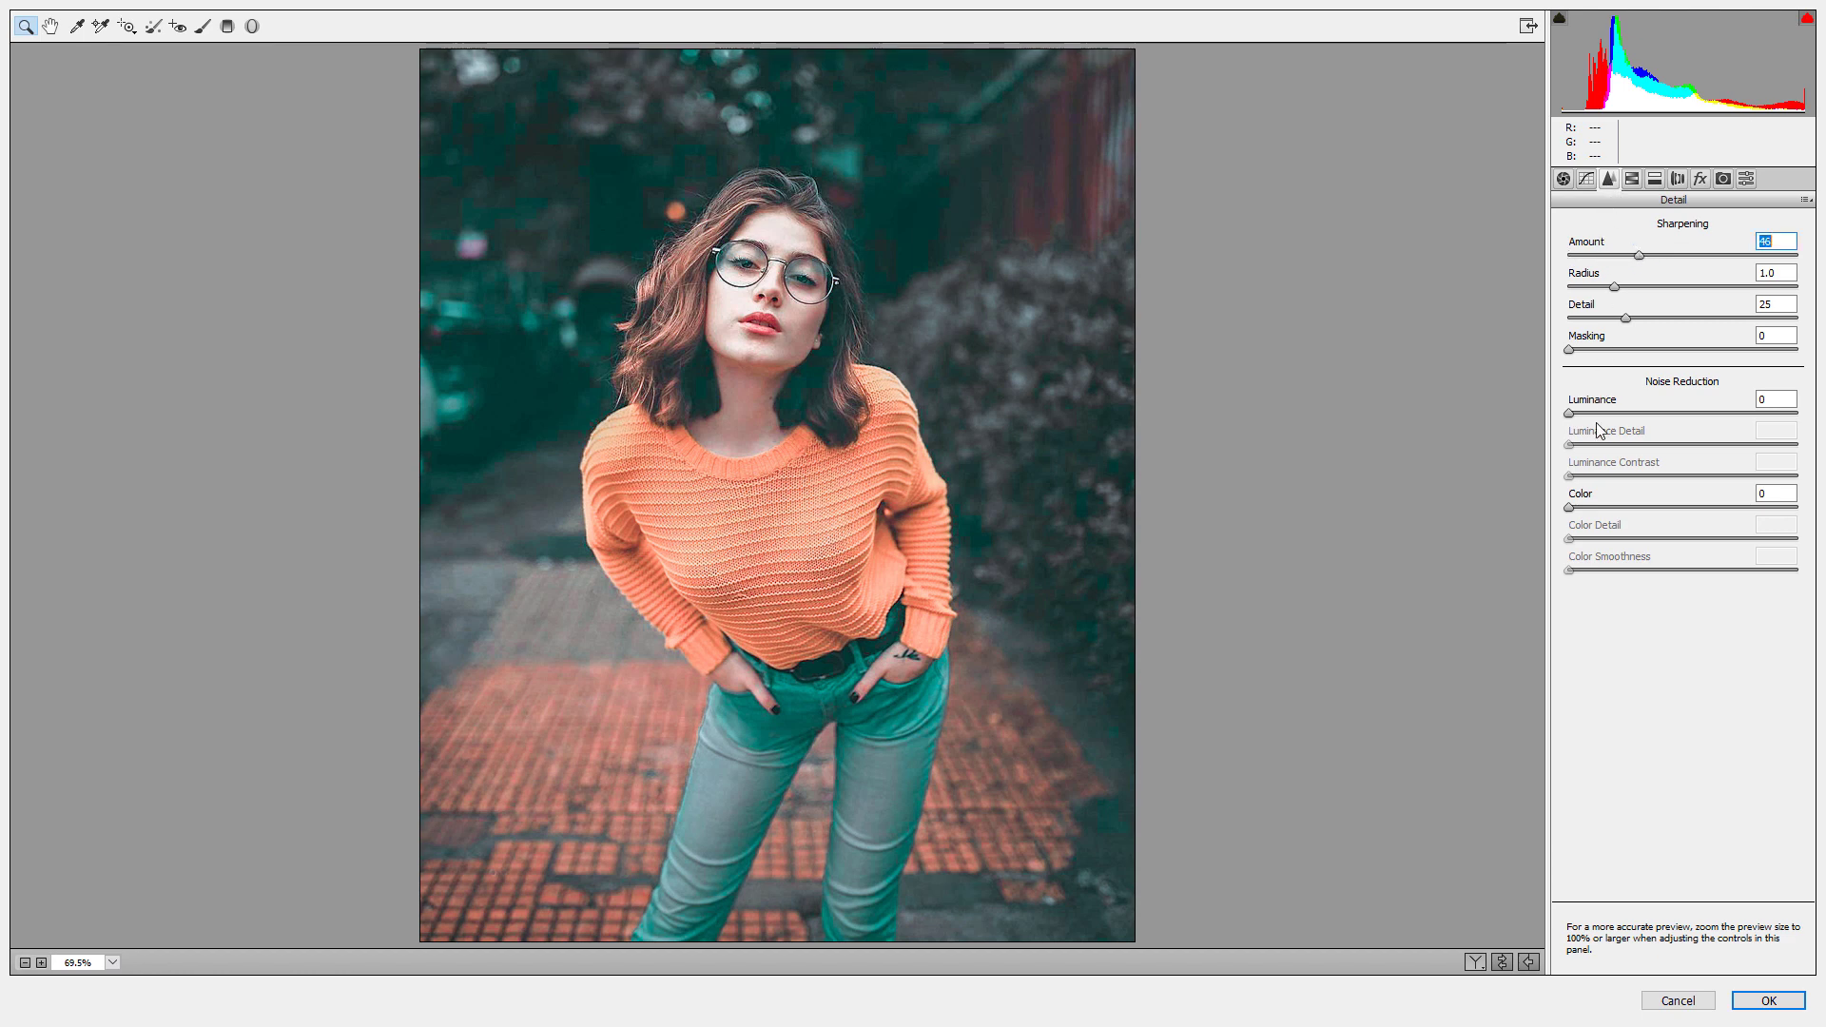
{"action": "left_click_drag", "start_coordinate": [1597, 421], "coordinate": [1632, 423]}
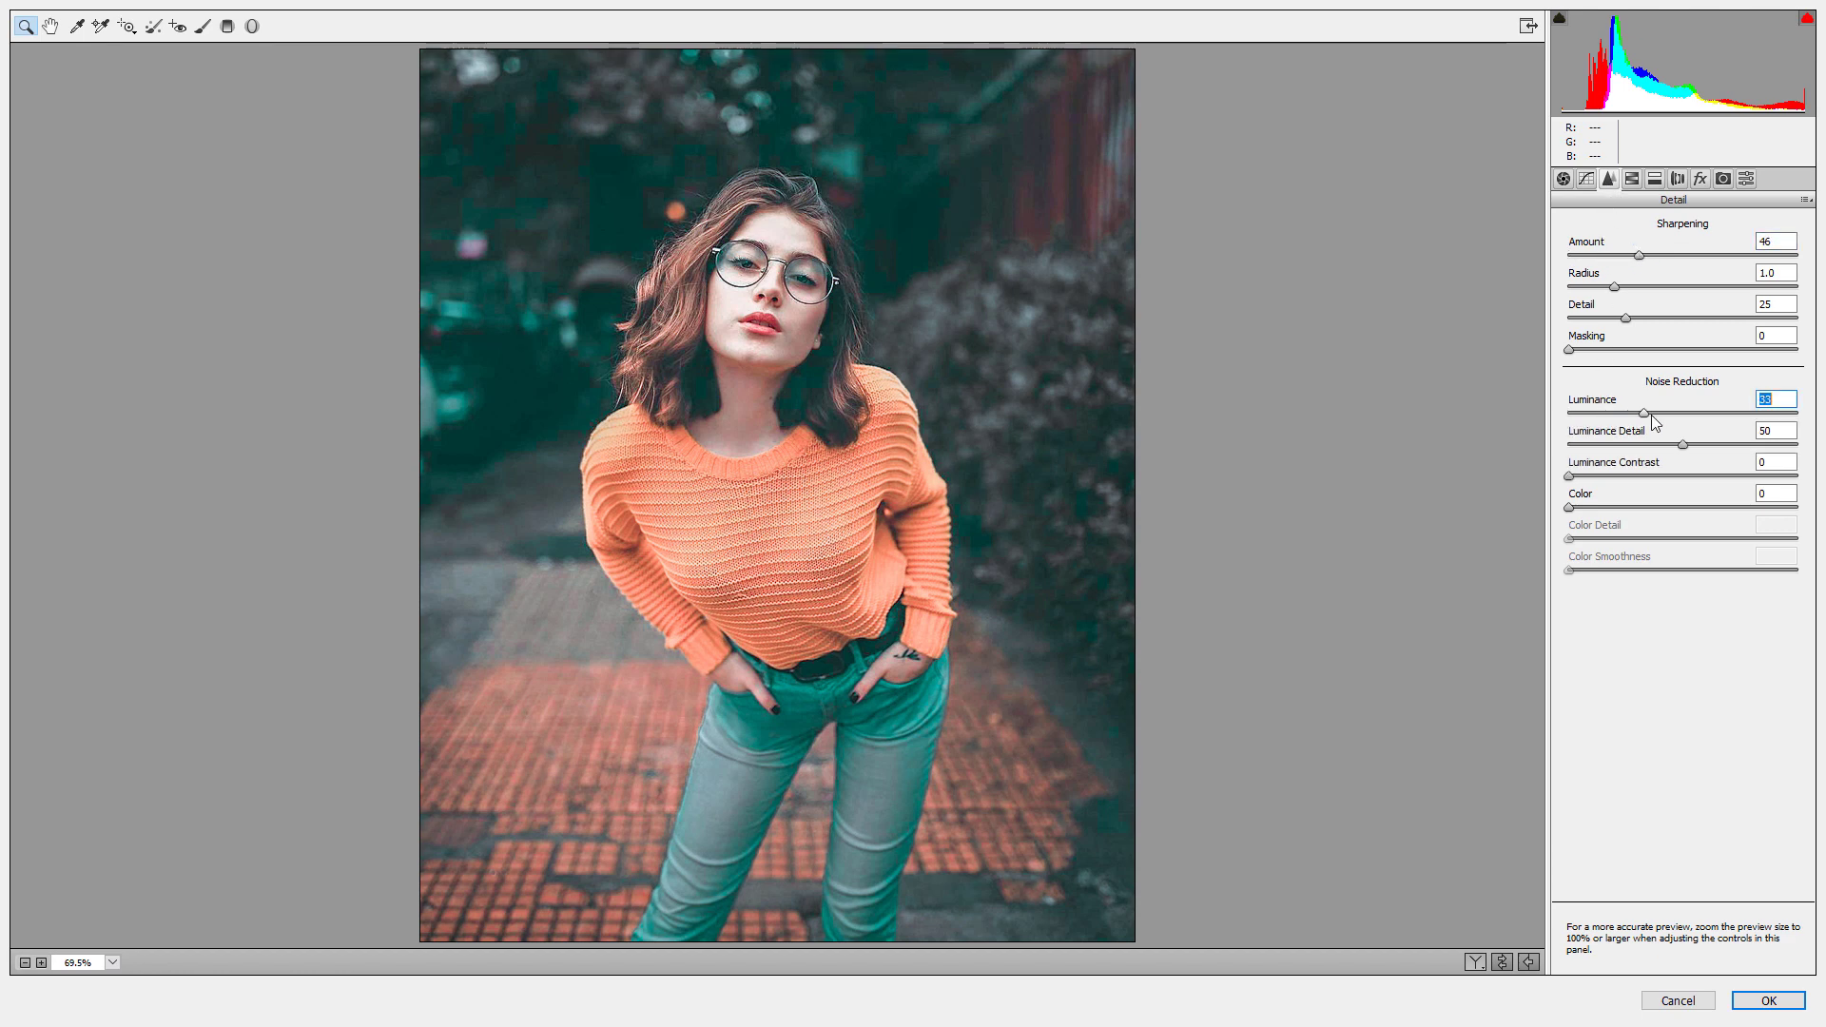
Compare the graded portrait with the original in the Before/After views and return to the single view
{"action": "left_click", "coordinate": [1480, 961]}
{"action": "left_click", "coordinate": [1480, 962]}
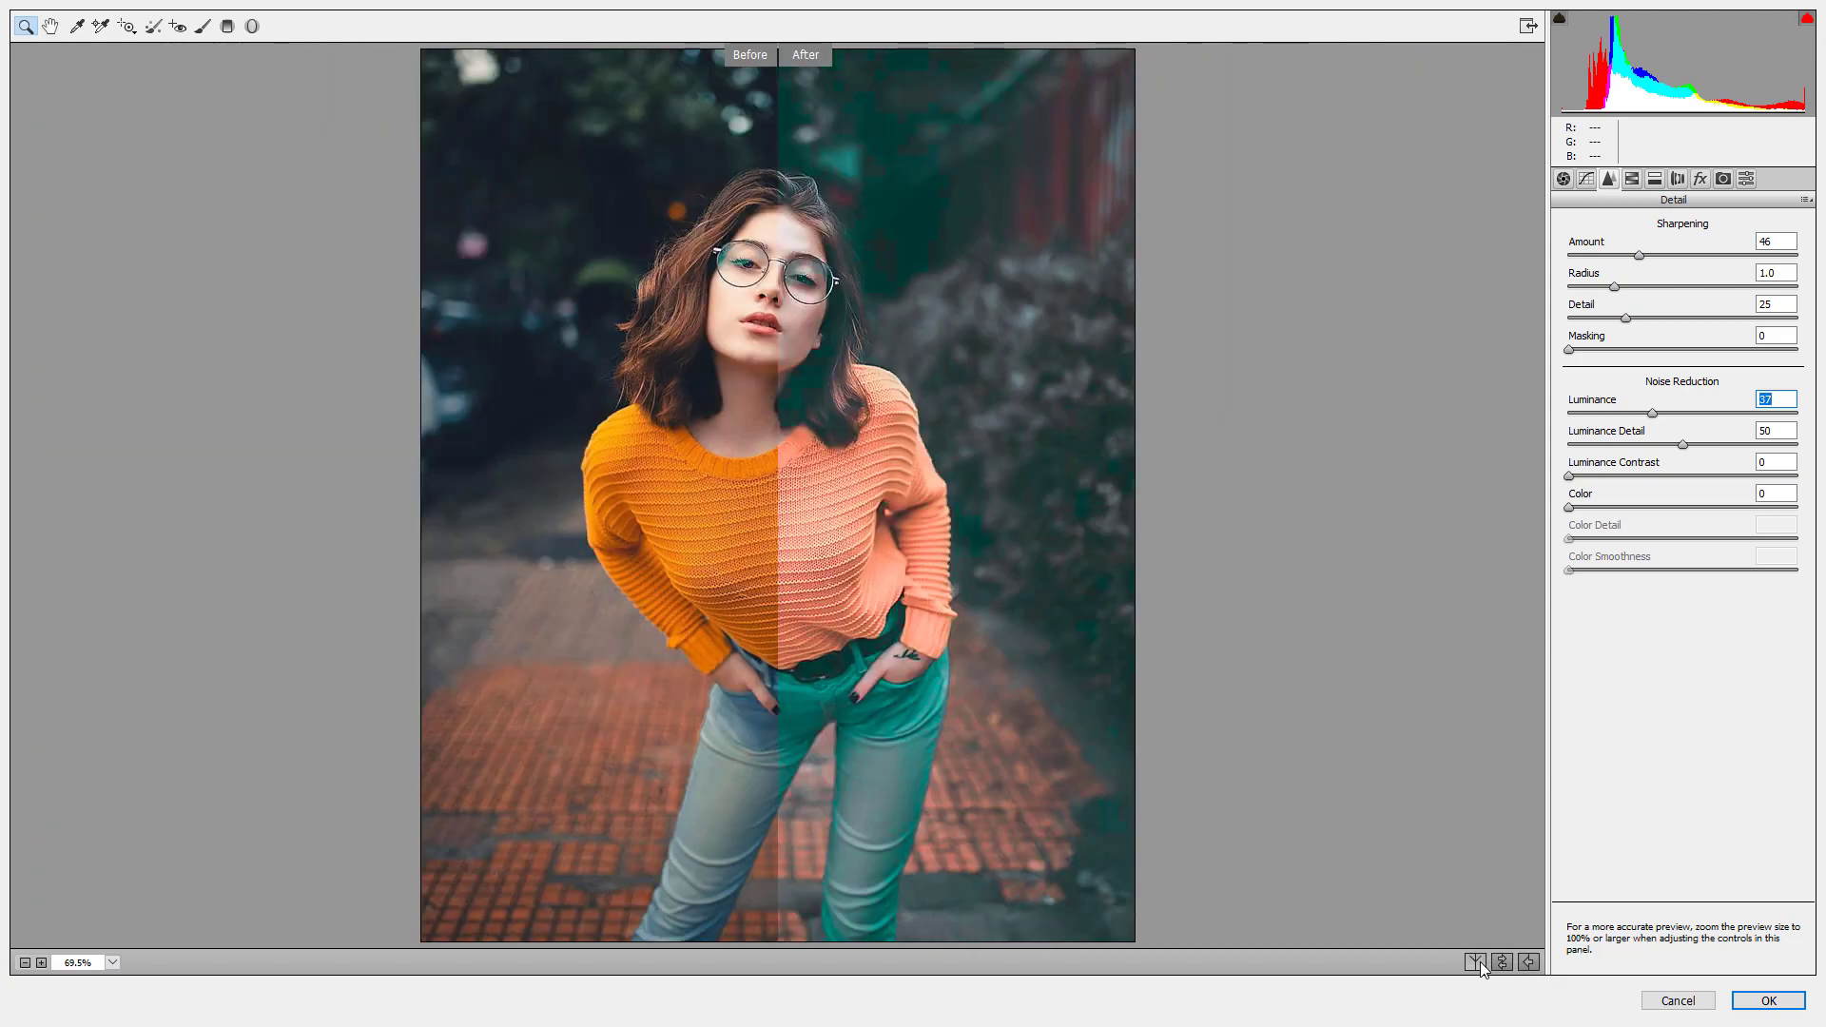
{"action": "left_click", "coordinate": [1480, 962]}
{"action": "left_click", "coordinate": [1480, 962]}
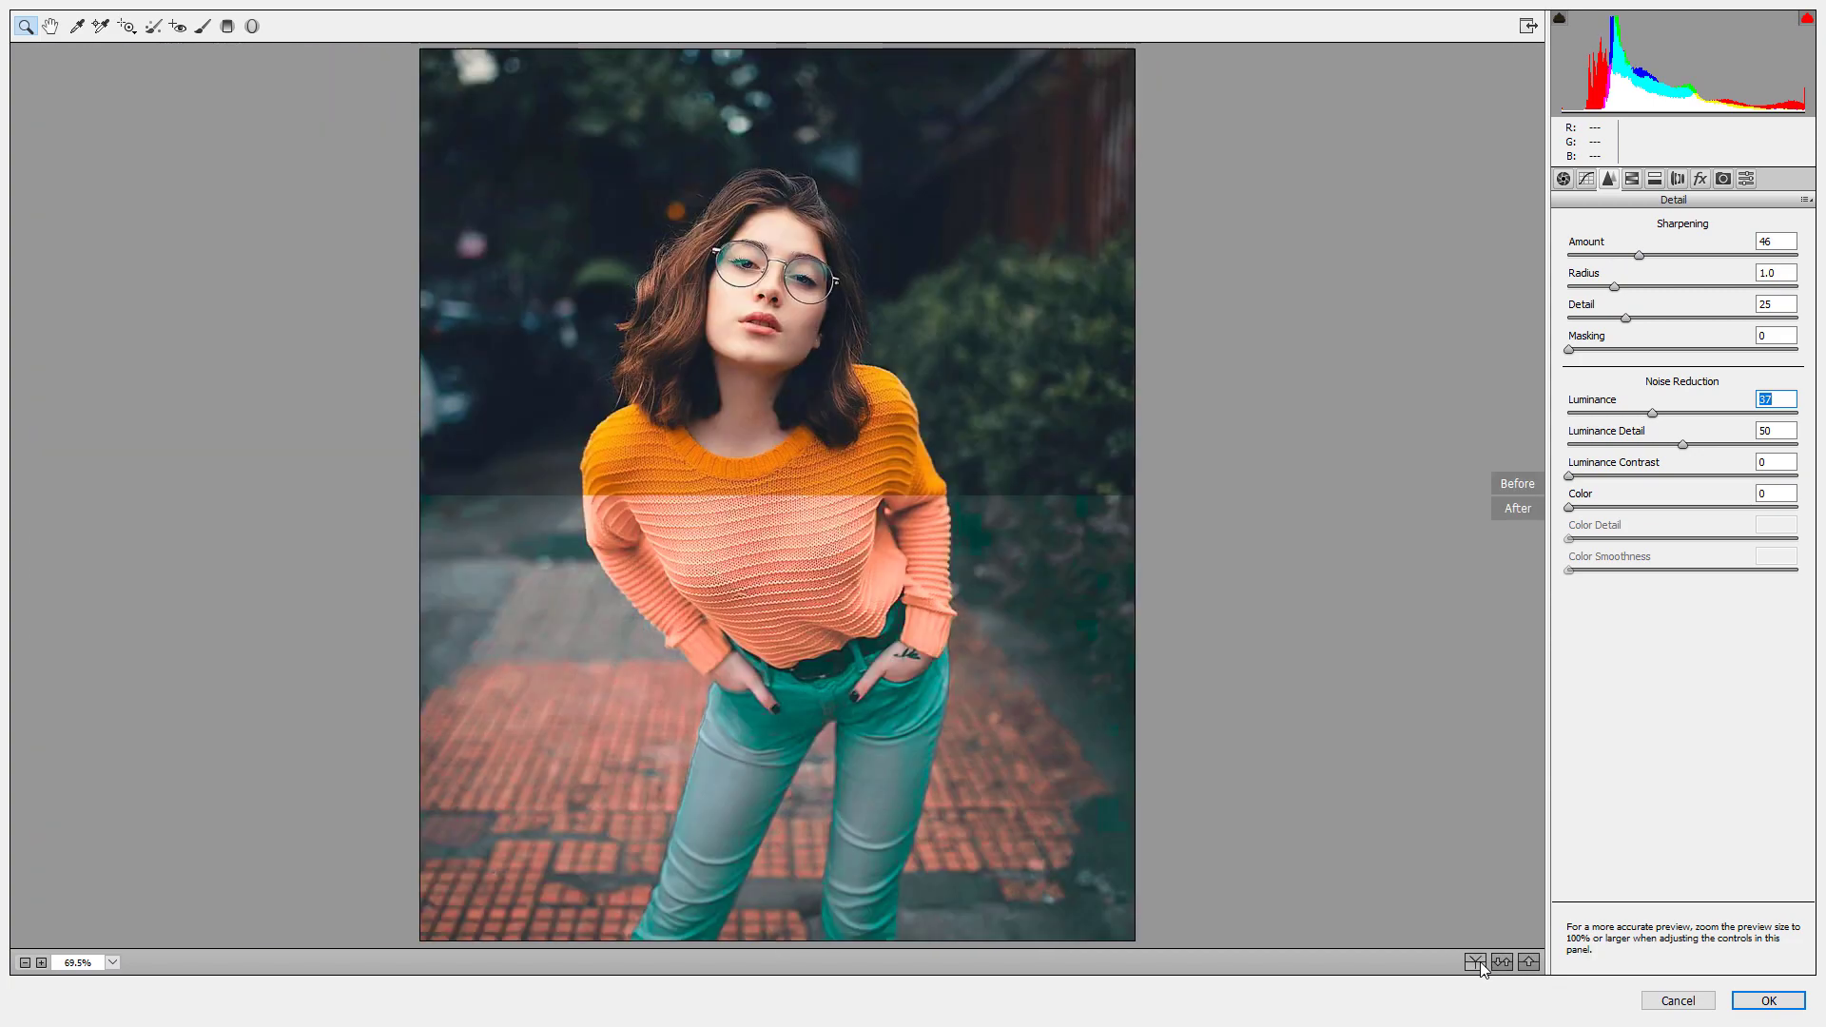
{"action": "left_click", "coordinate": [1479, 961]}
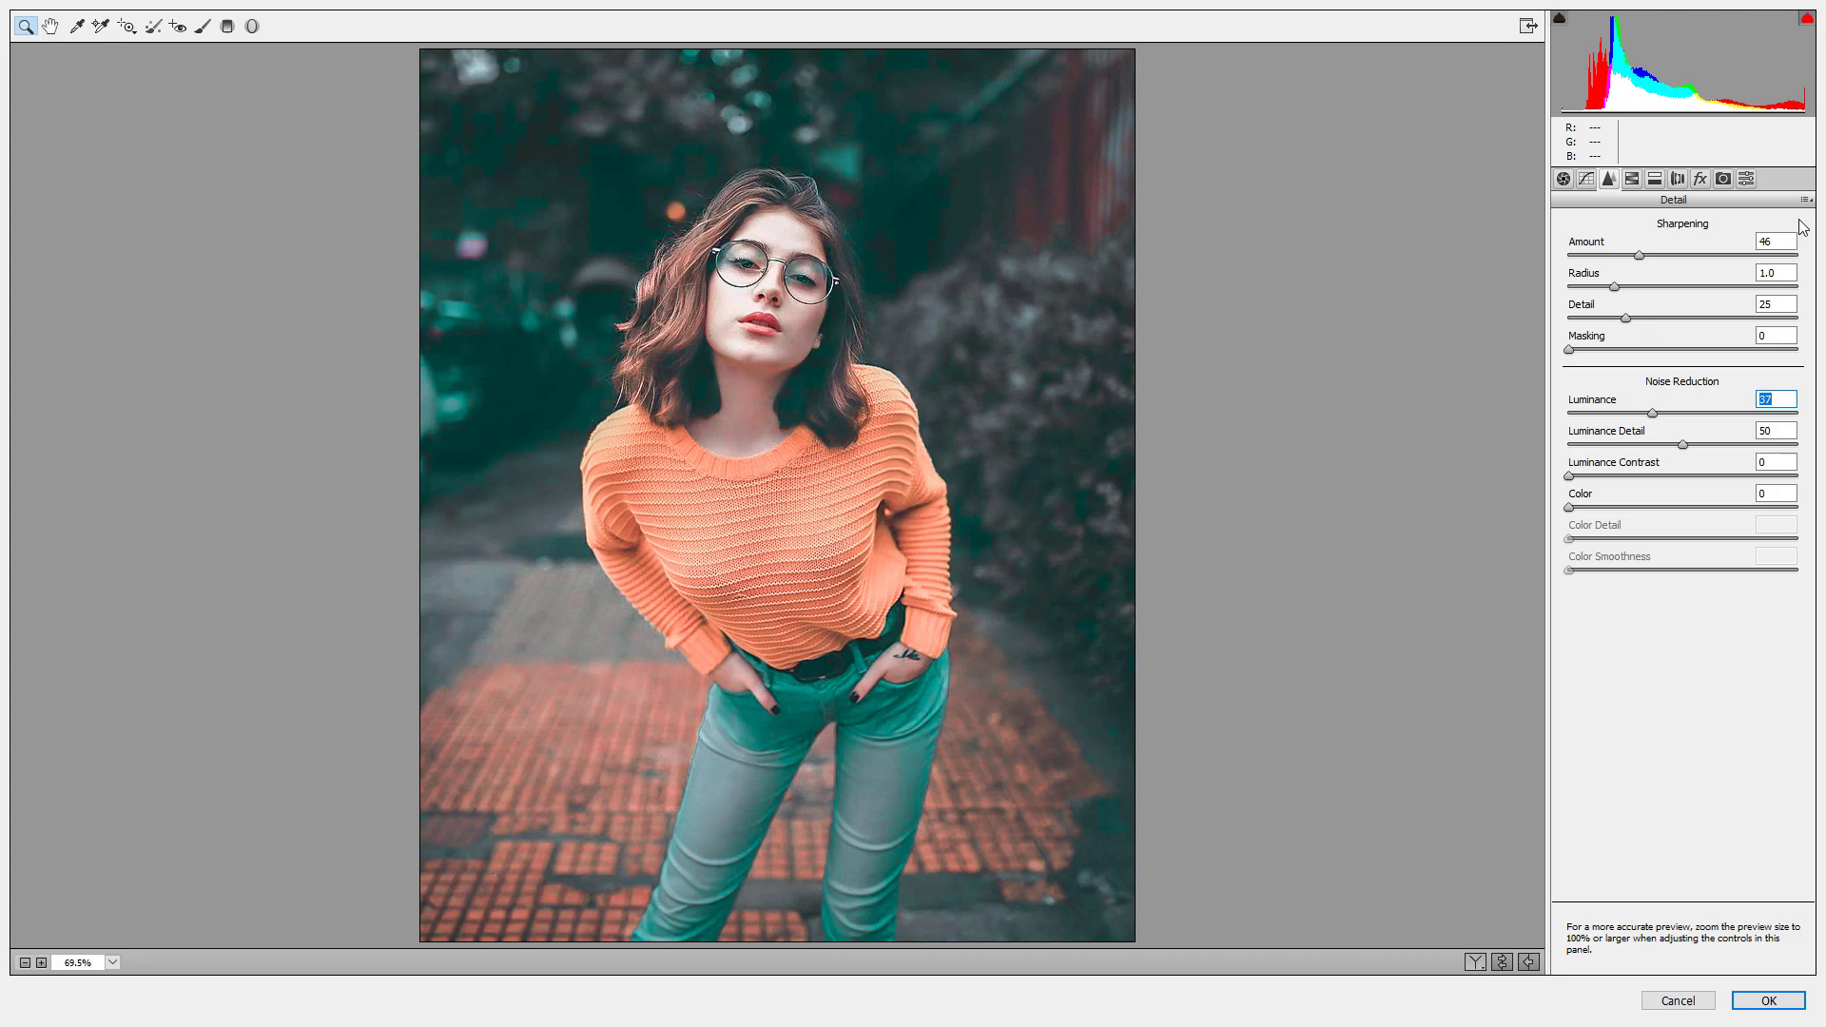
Save all the Camera Raw settings as a settings file named "Moody Yelow"
{"action": "left_click", "coordinate": [1804, 199]}
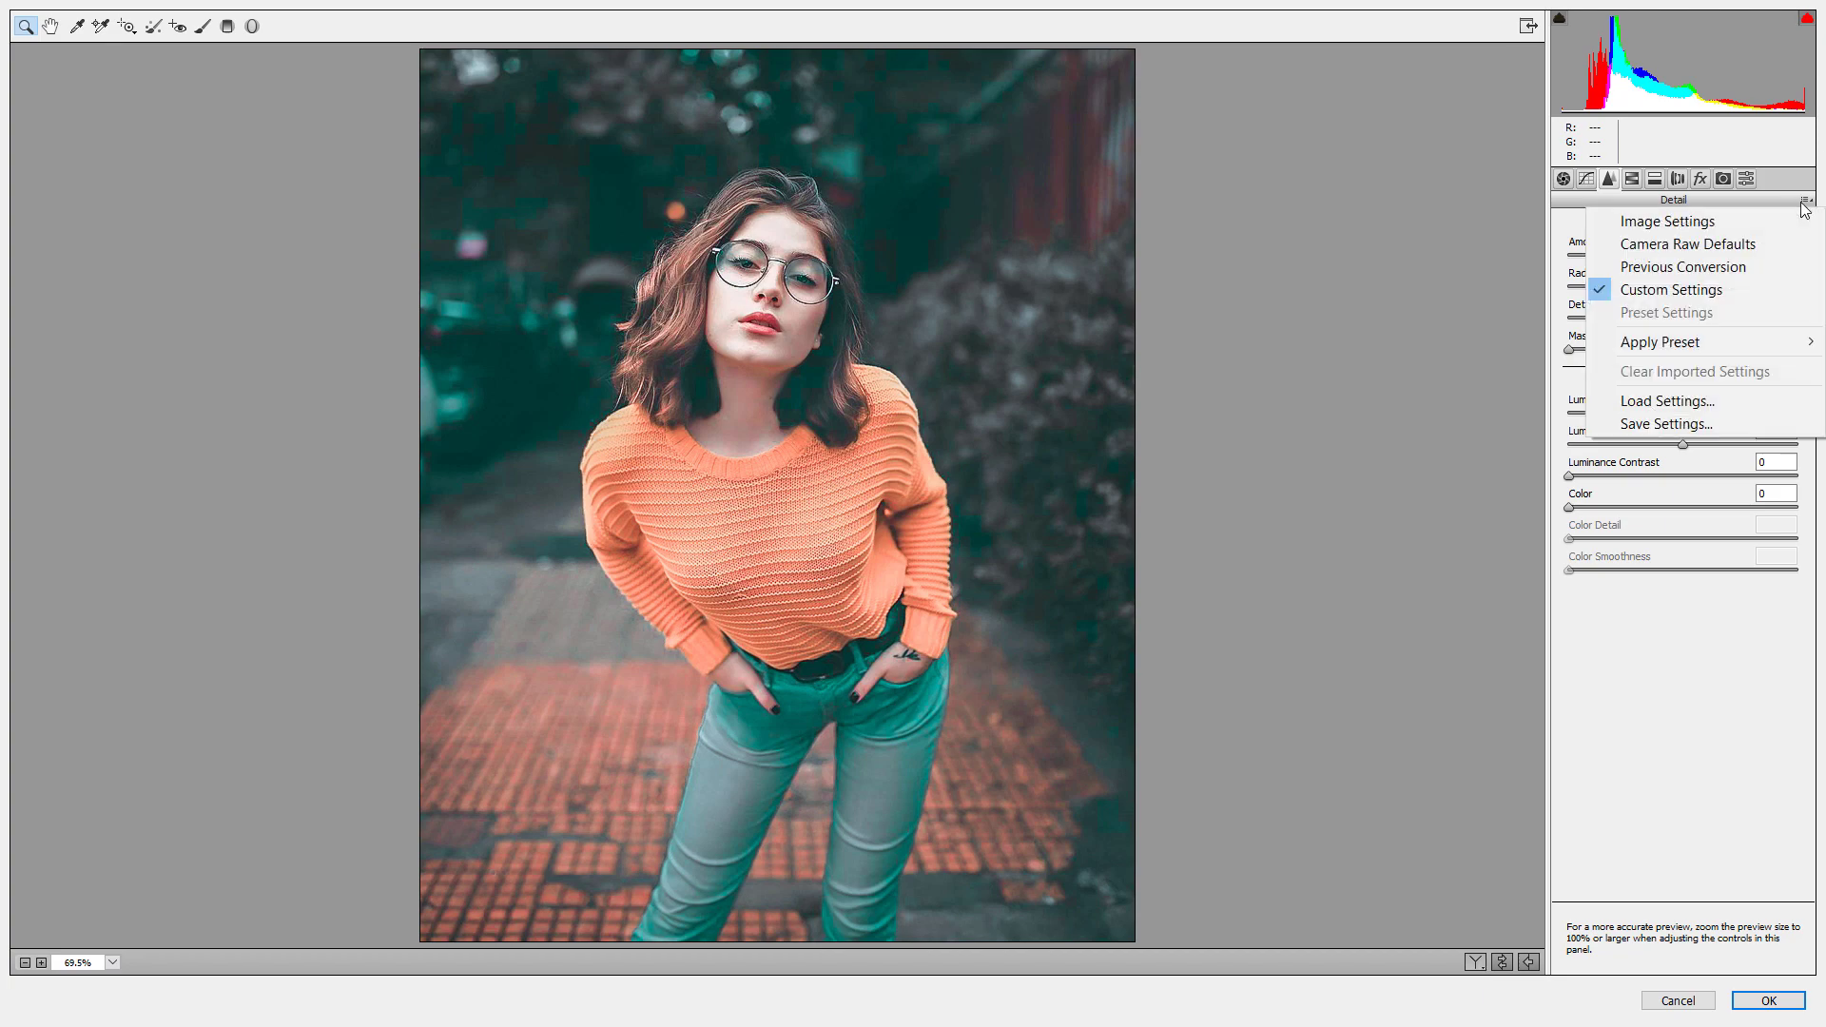
{"action": "left_click", "coordinate": [1717, 413]}
{"action": "left_click", "coordinate": [1022, 176]}
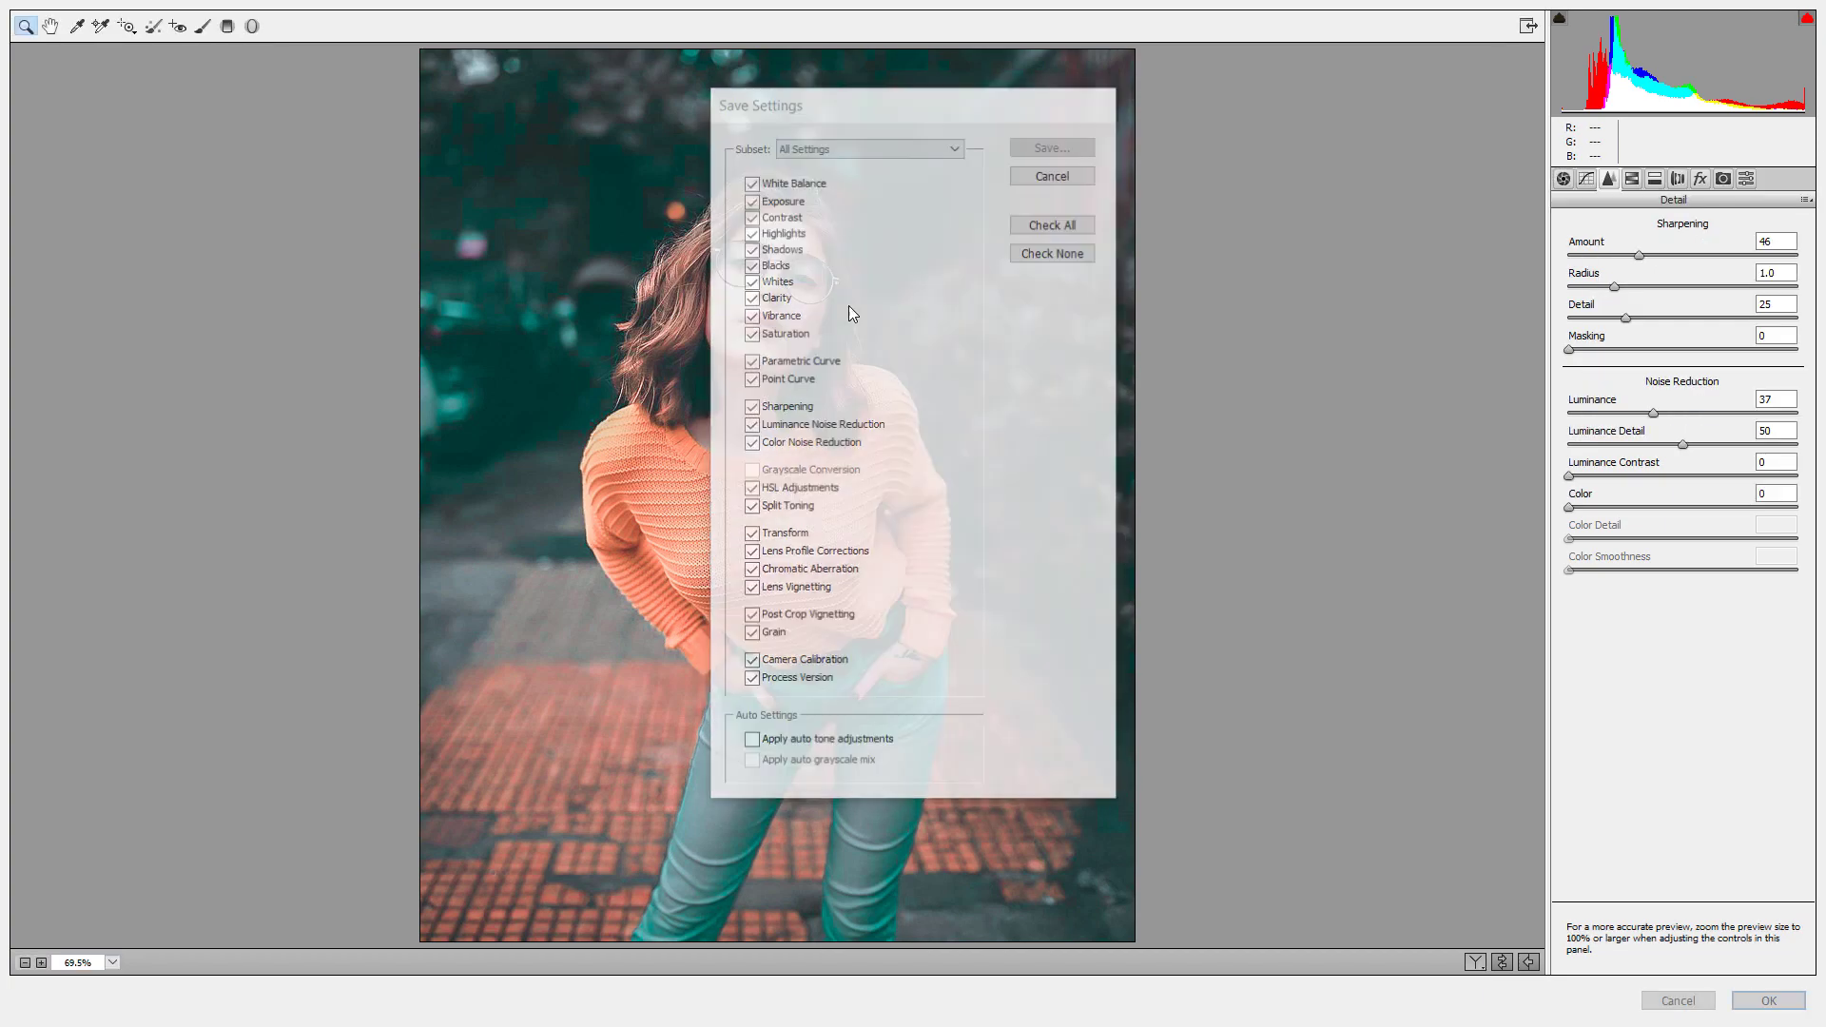
{"action": "type", "text": "Moo"}
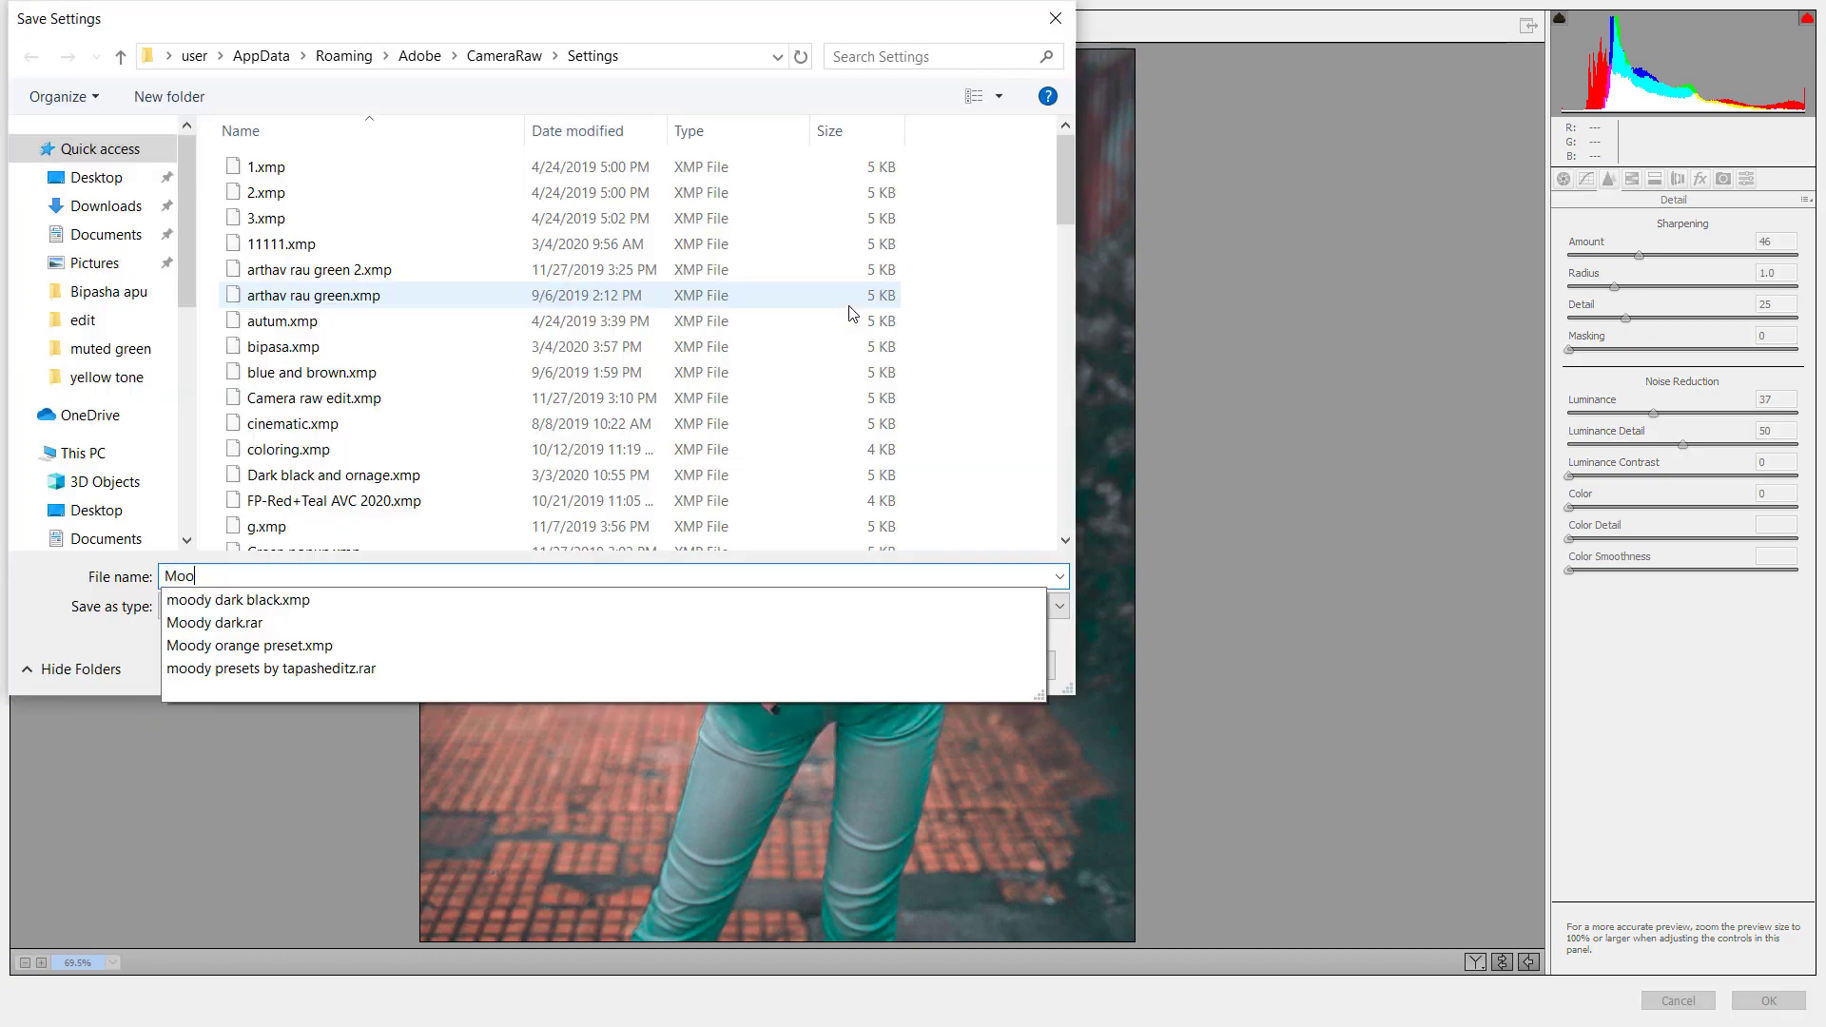
{"action": "type", "text": "dy Yelow"}
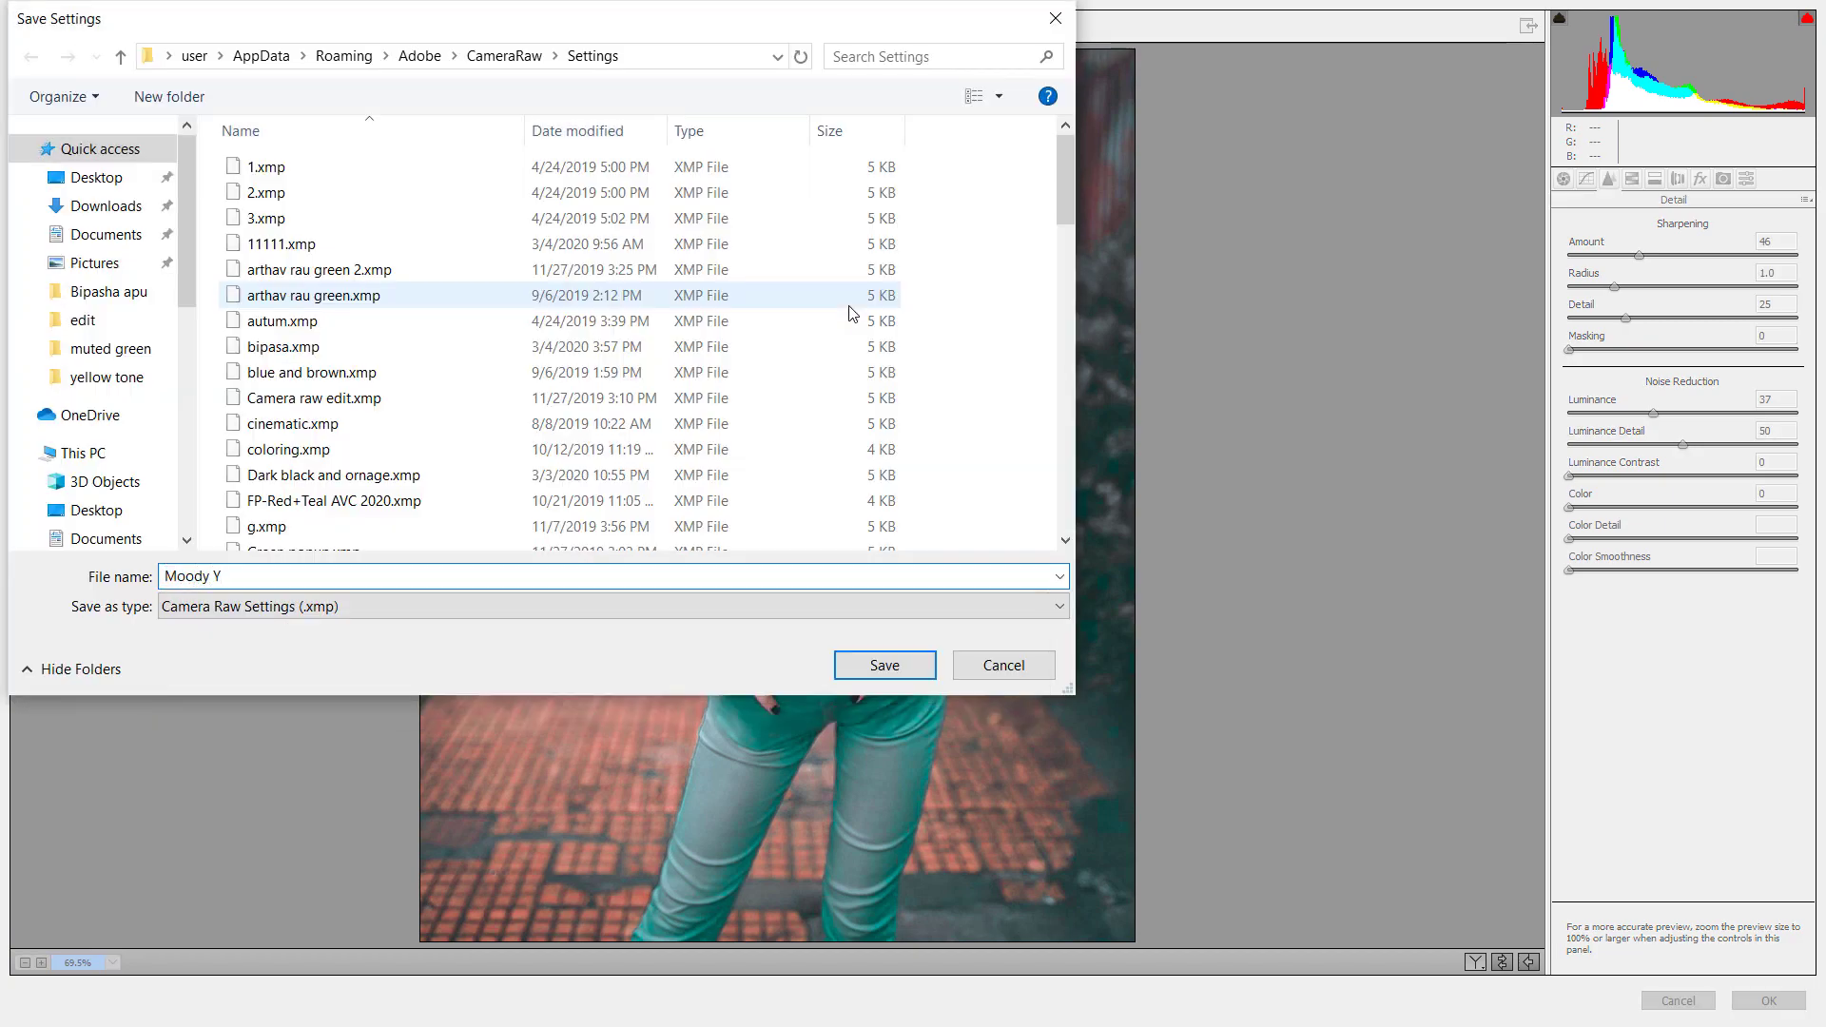
{"action": "left_click", "coordinate": [889, 664]}
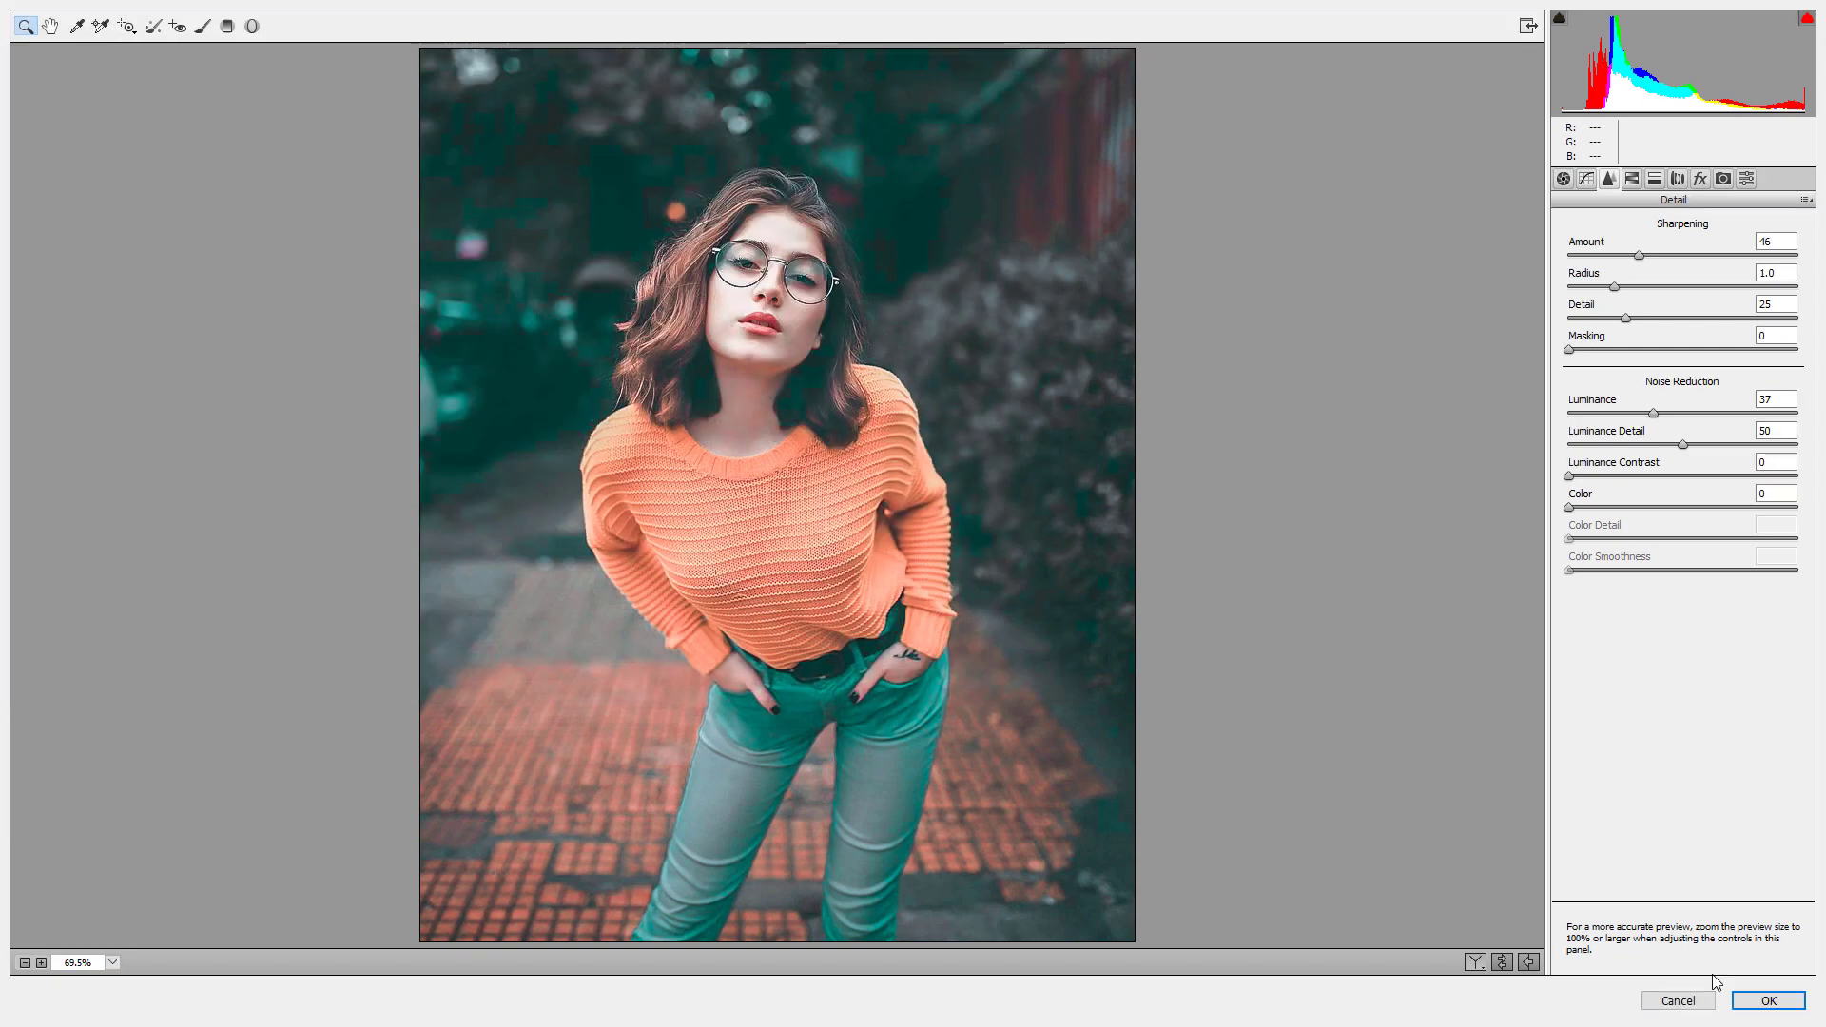
Apply the Camera Raw Filter adjustments to the Layer 0 copy layer
{"action": "left_click", "coordinate": [1767, 1000]}
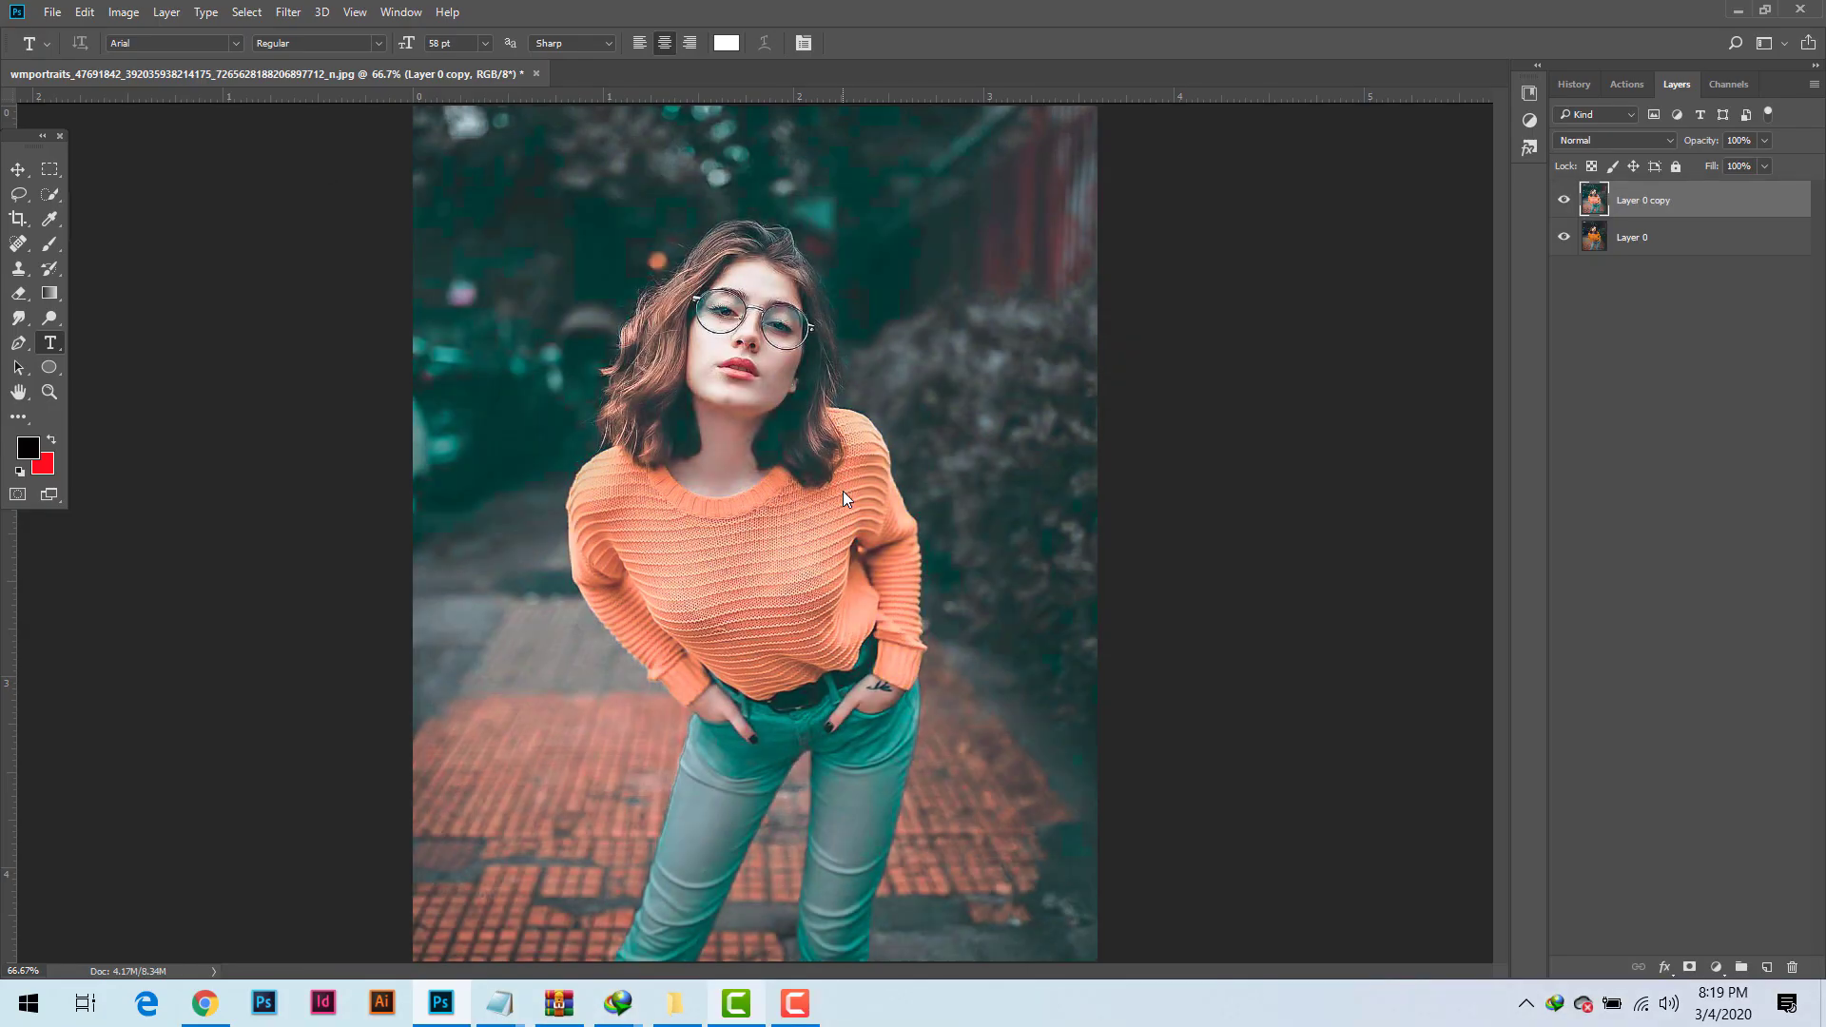
{"action": "scroll", "coordinate": [842, 491], "scroll_direction": "down", "scroll_amount": 2}
{"action": "scroll", "coordinate": [843, 491], "scroll_direction": "up", "scroll_amount": 1}
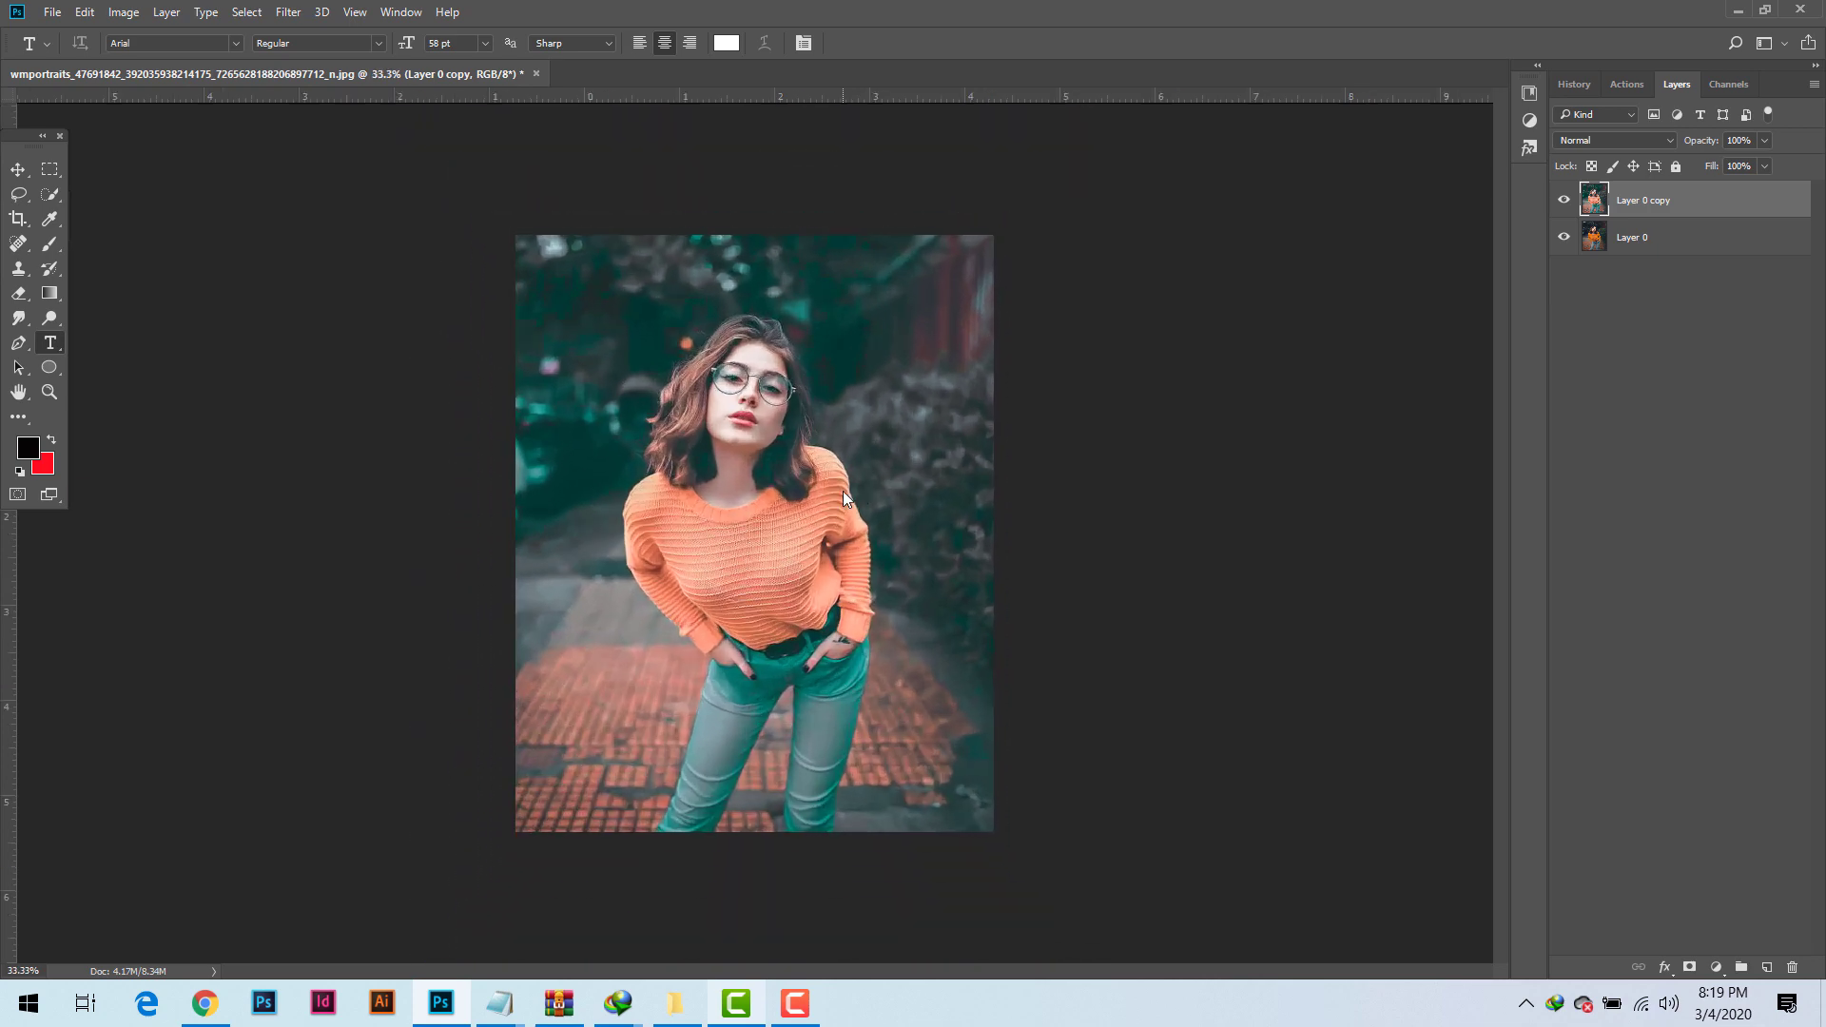
Open the portrait whose file name starts with wmportraits_47692100 from the yellow tone folder
{"action": "left_click", "coordinate": [54, 11]}
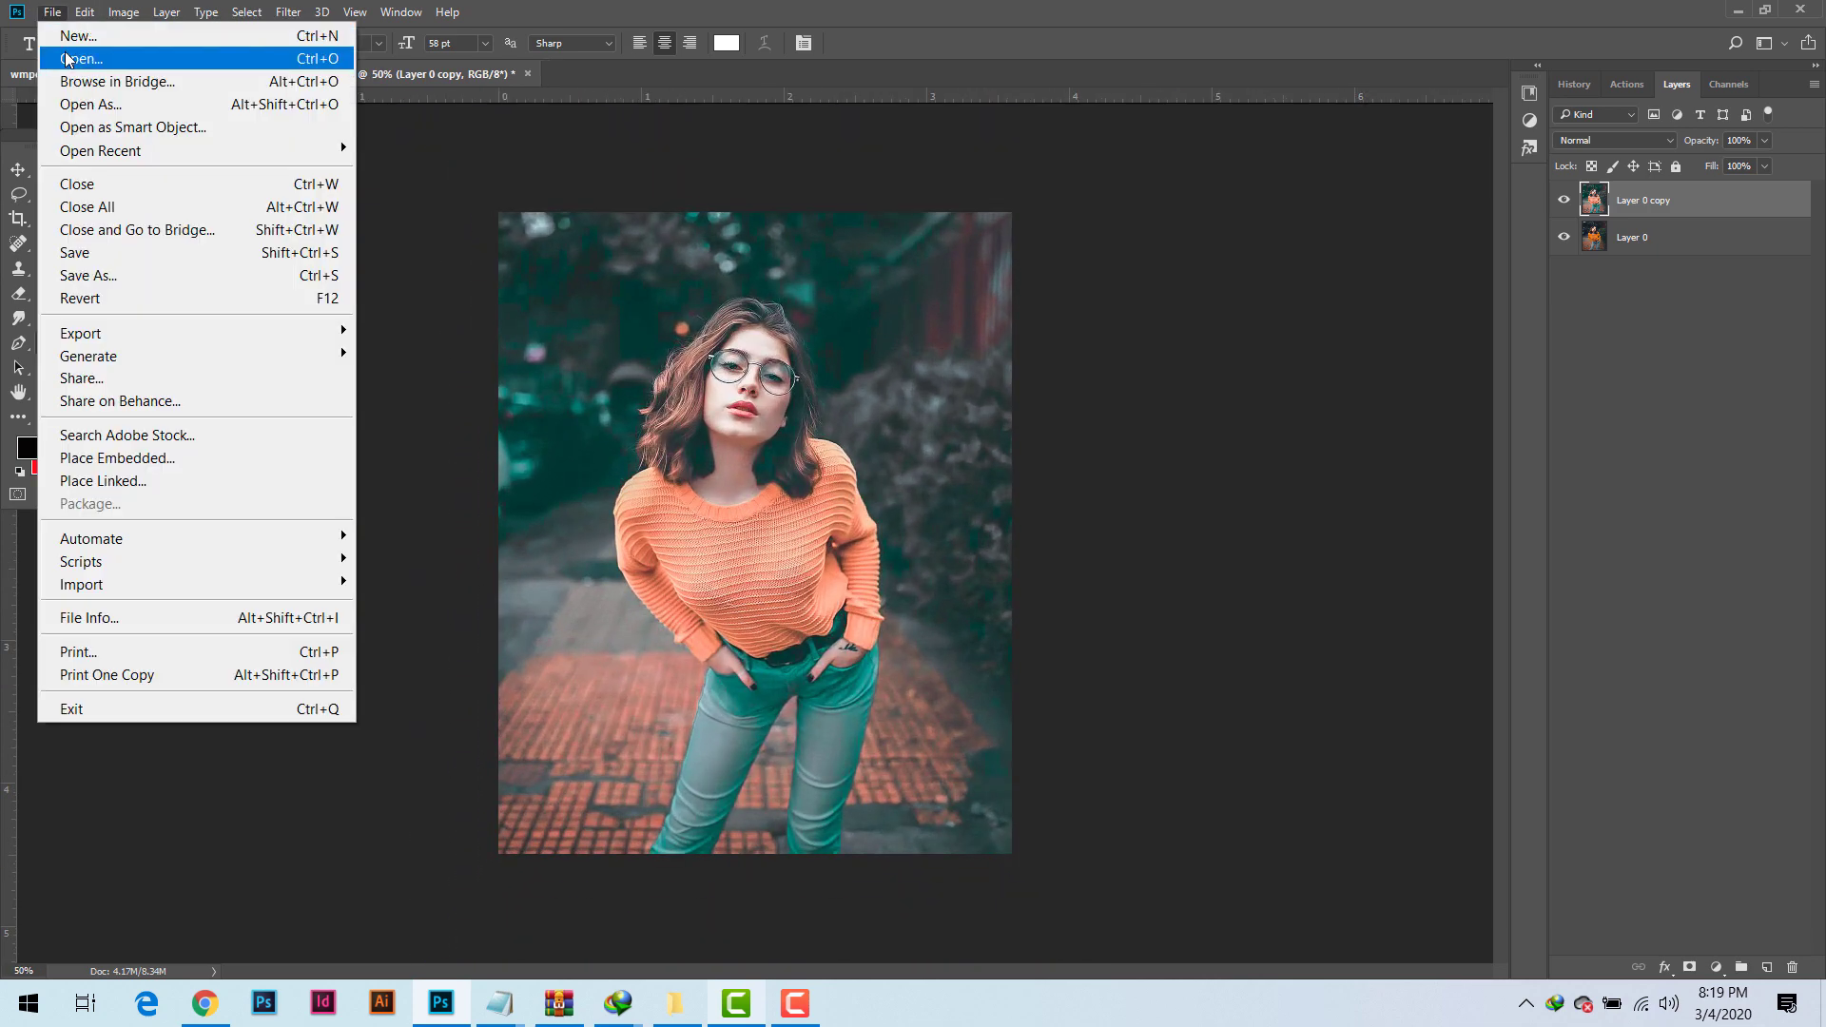
{"action": "left_click", "coordinate": [76, 53]}
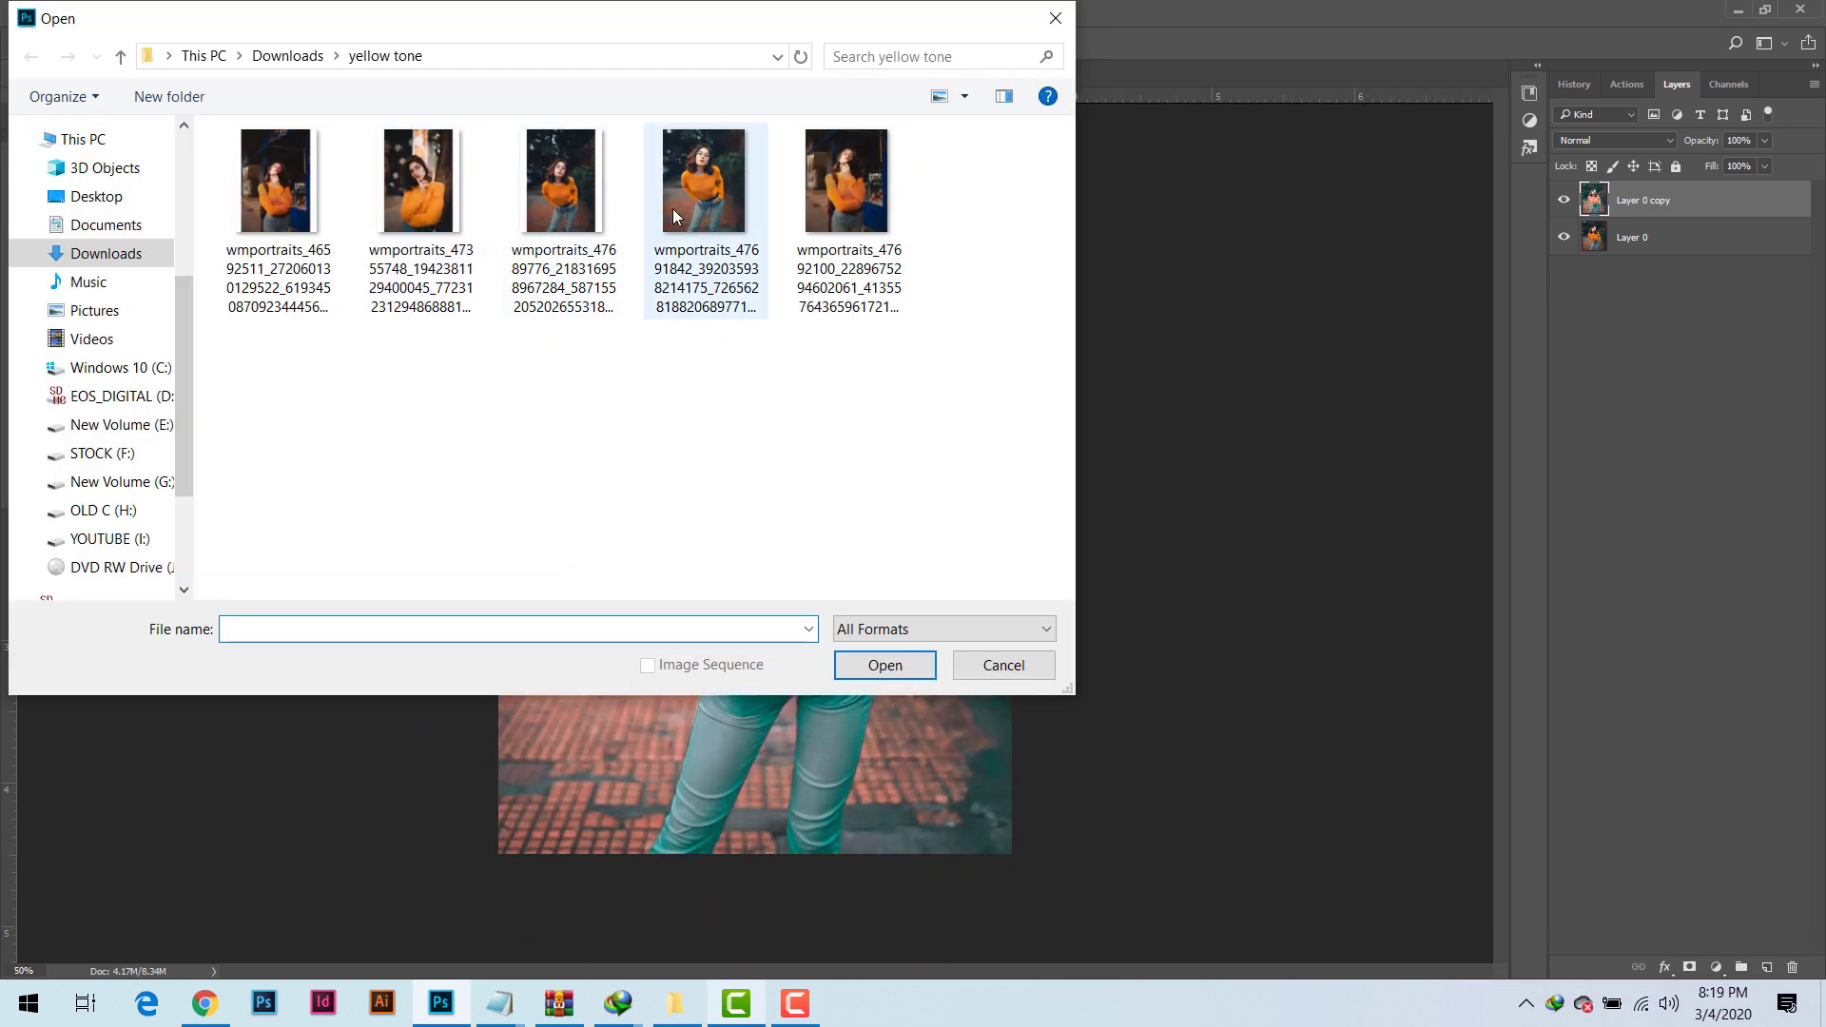
{"action": "left_click", "coordinate": [827, 217]}
{"action": "double_click", "coordinate": [827, 216]}
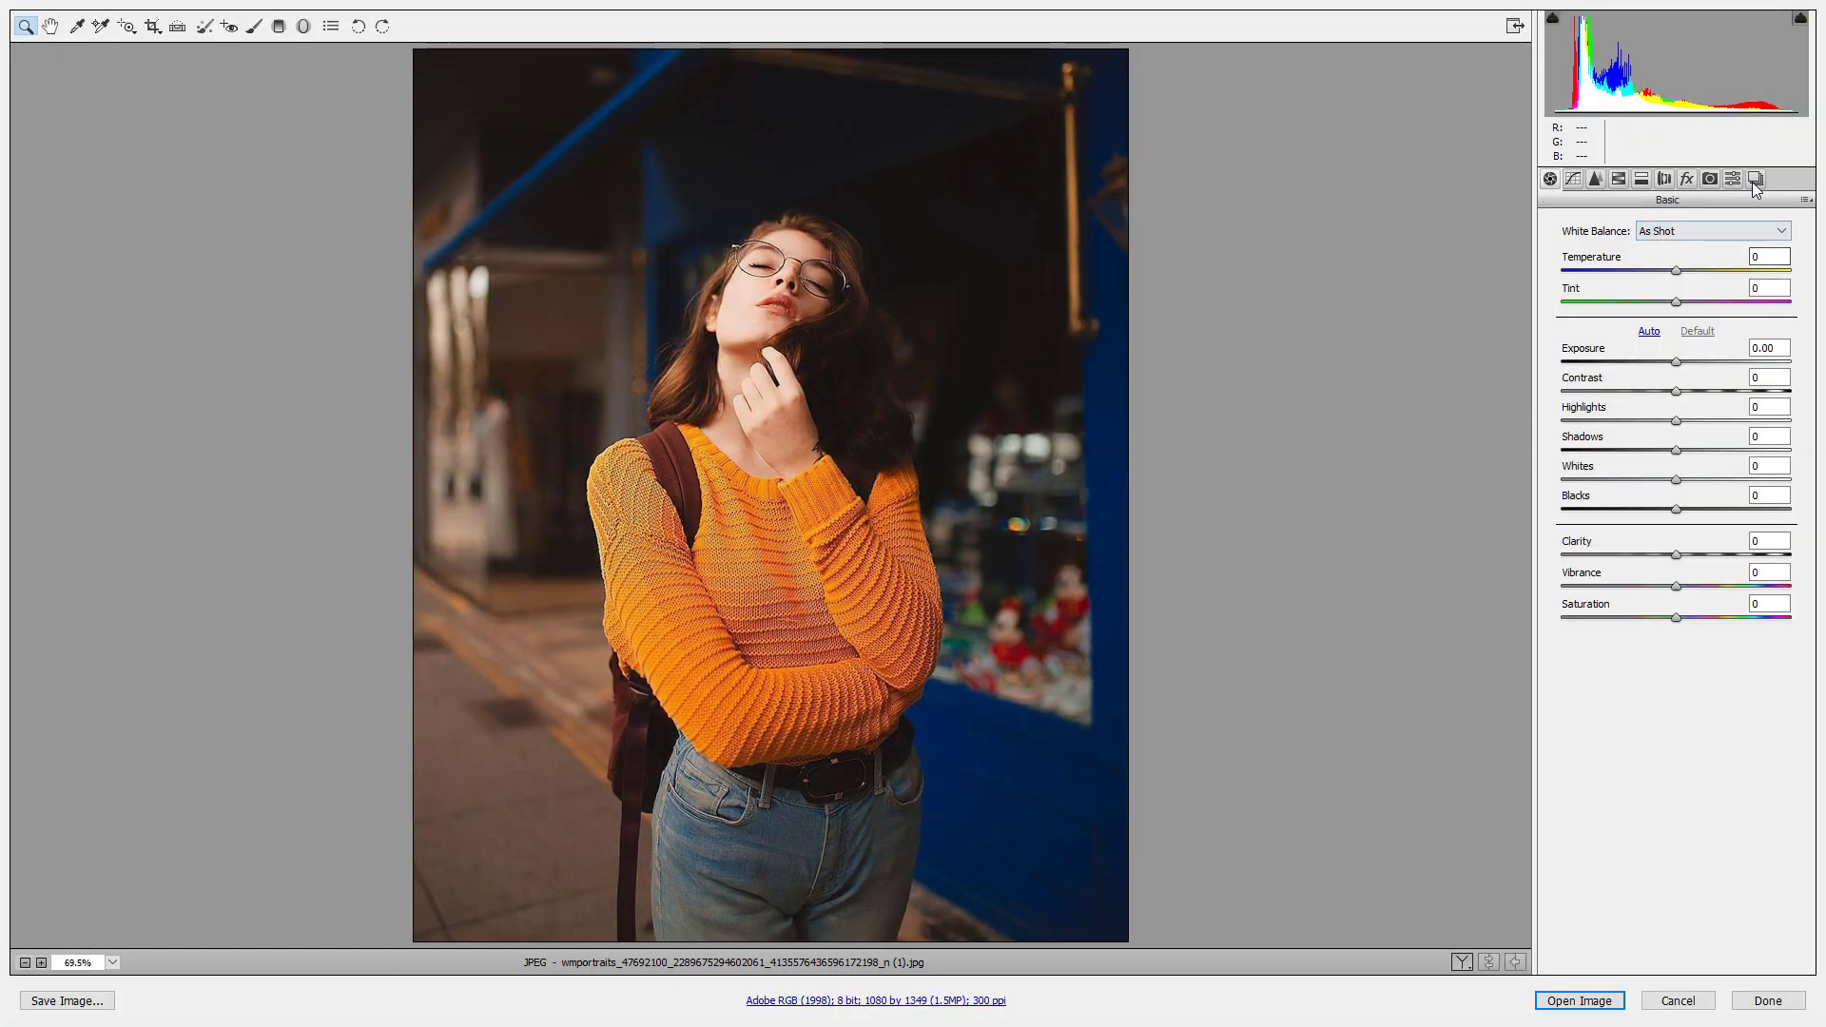
Try the Moody Yelow preset on the opened portrait and restore the Camera Raw Defaults
{"action": "left_click", "coordinate": [1731, 180]}
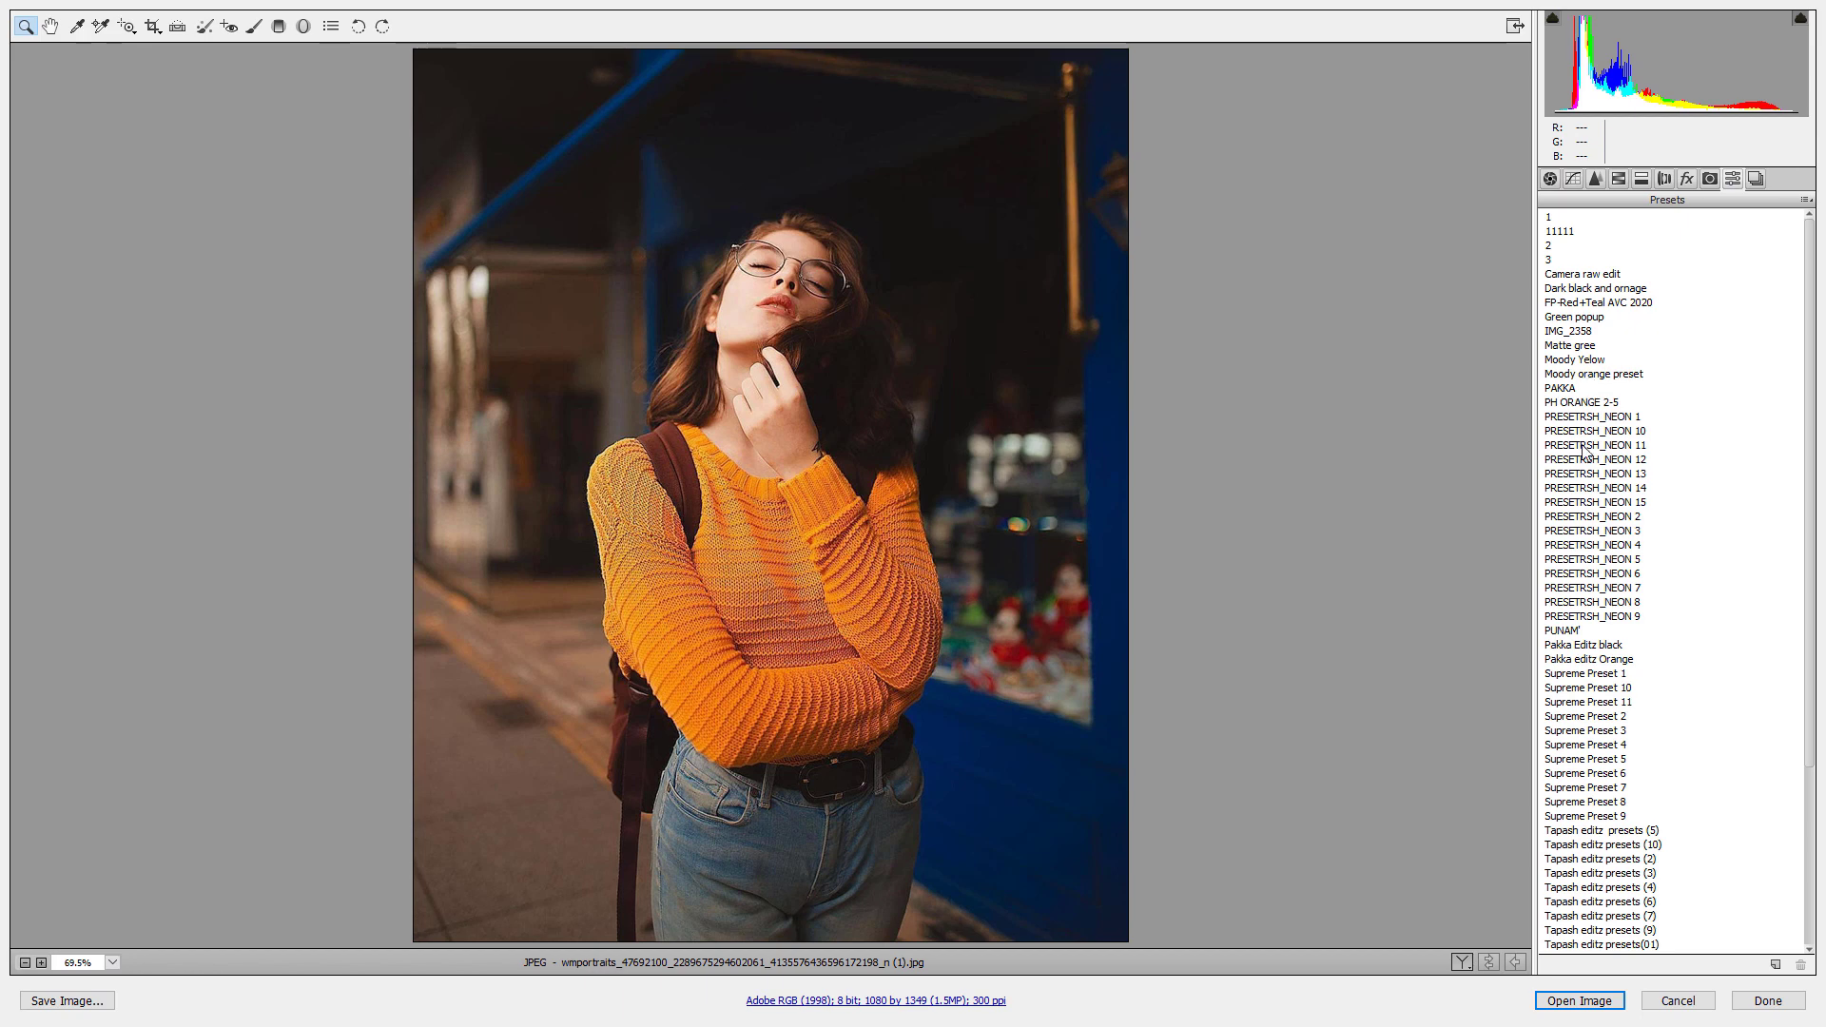
{"action": "left_click", "coordinate": [1584, 362]}
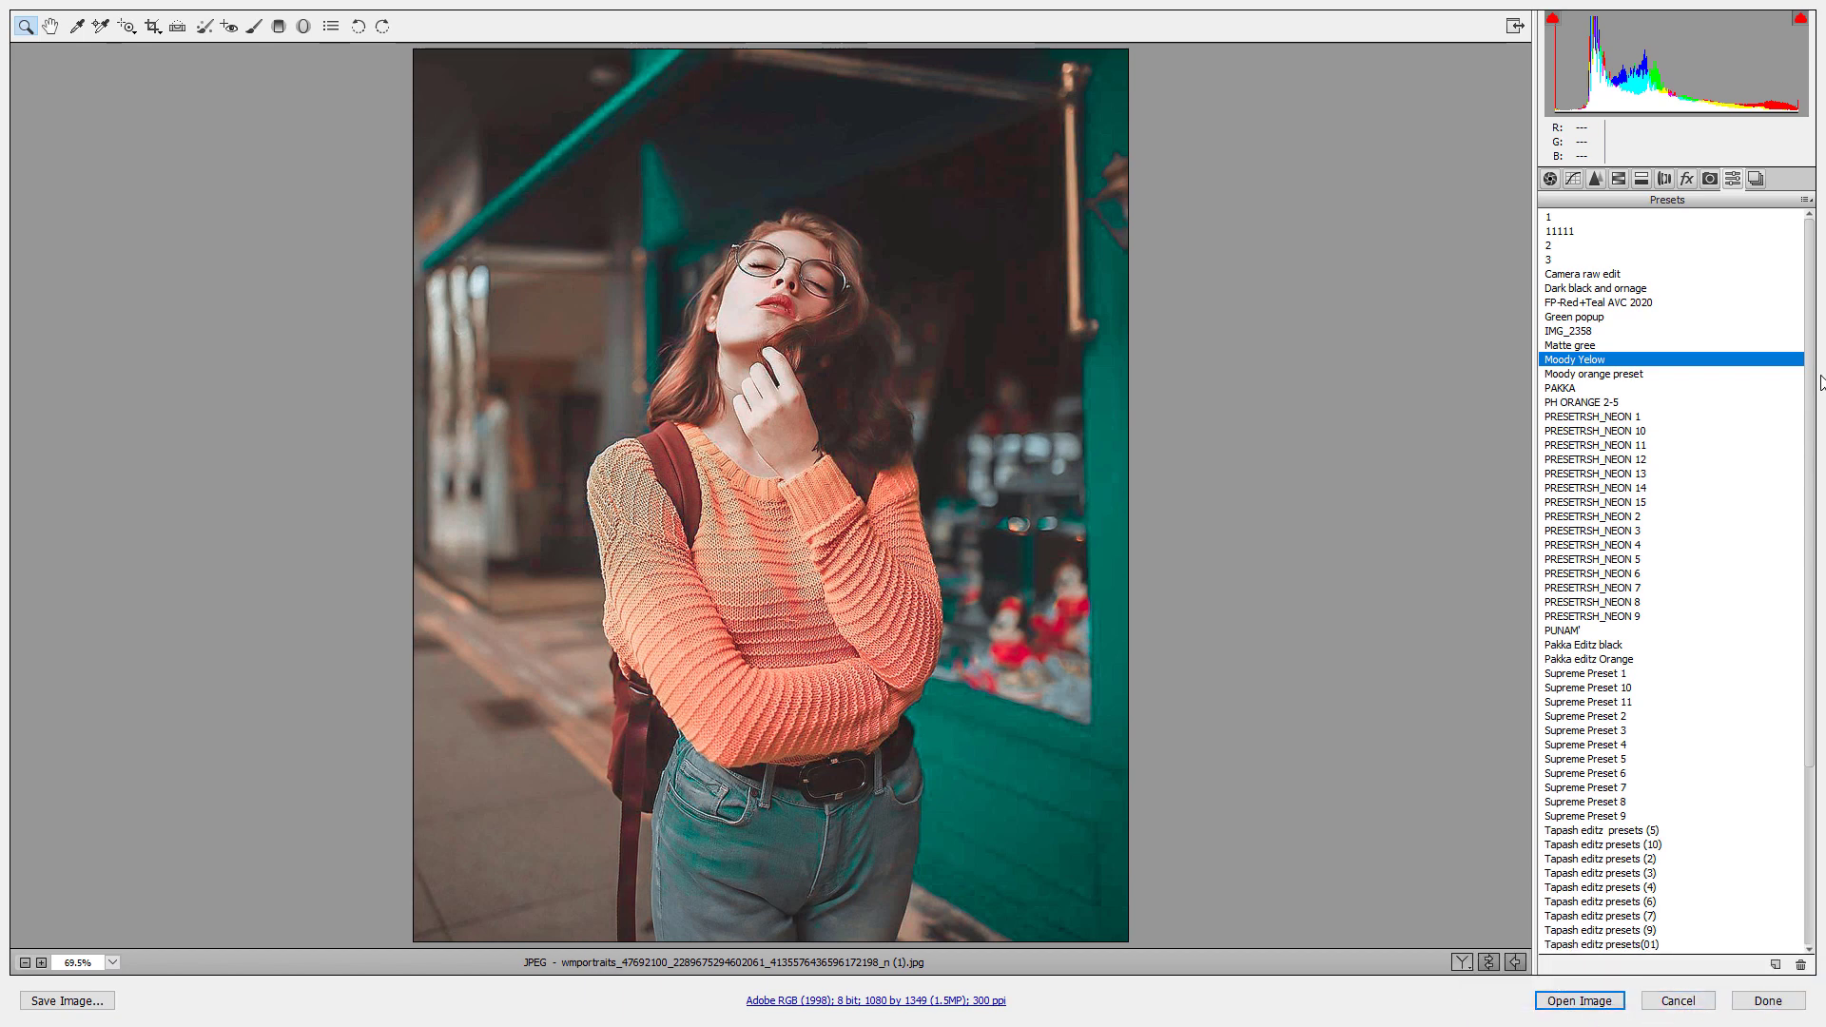
{"action": "left_click", "coordinate": [1805, 201]}
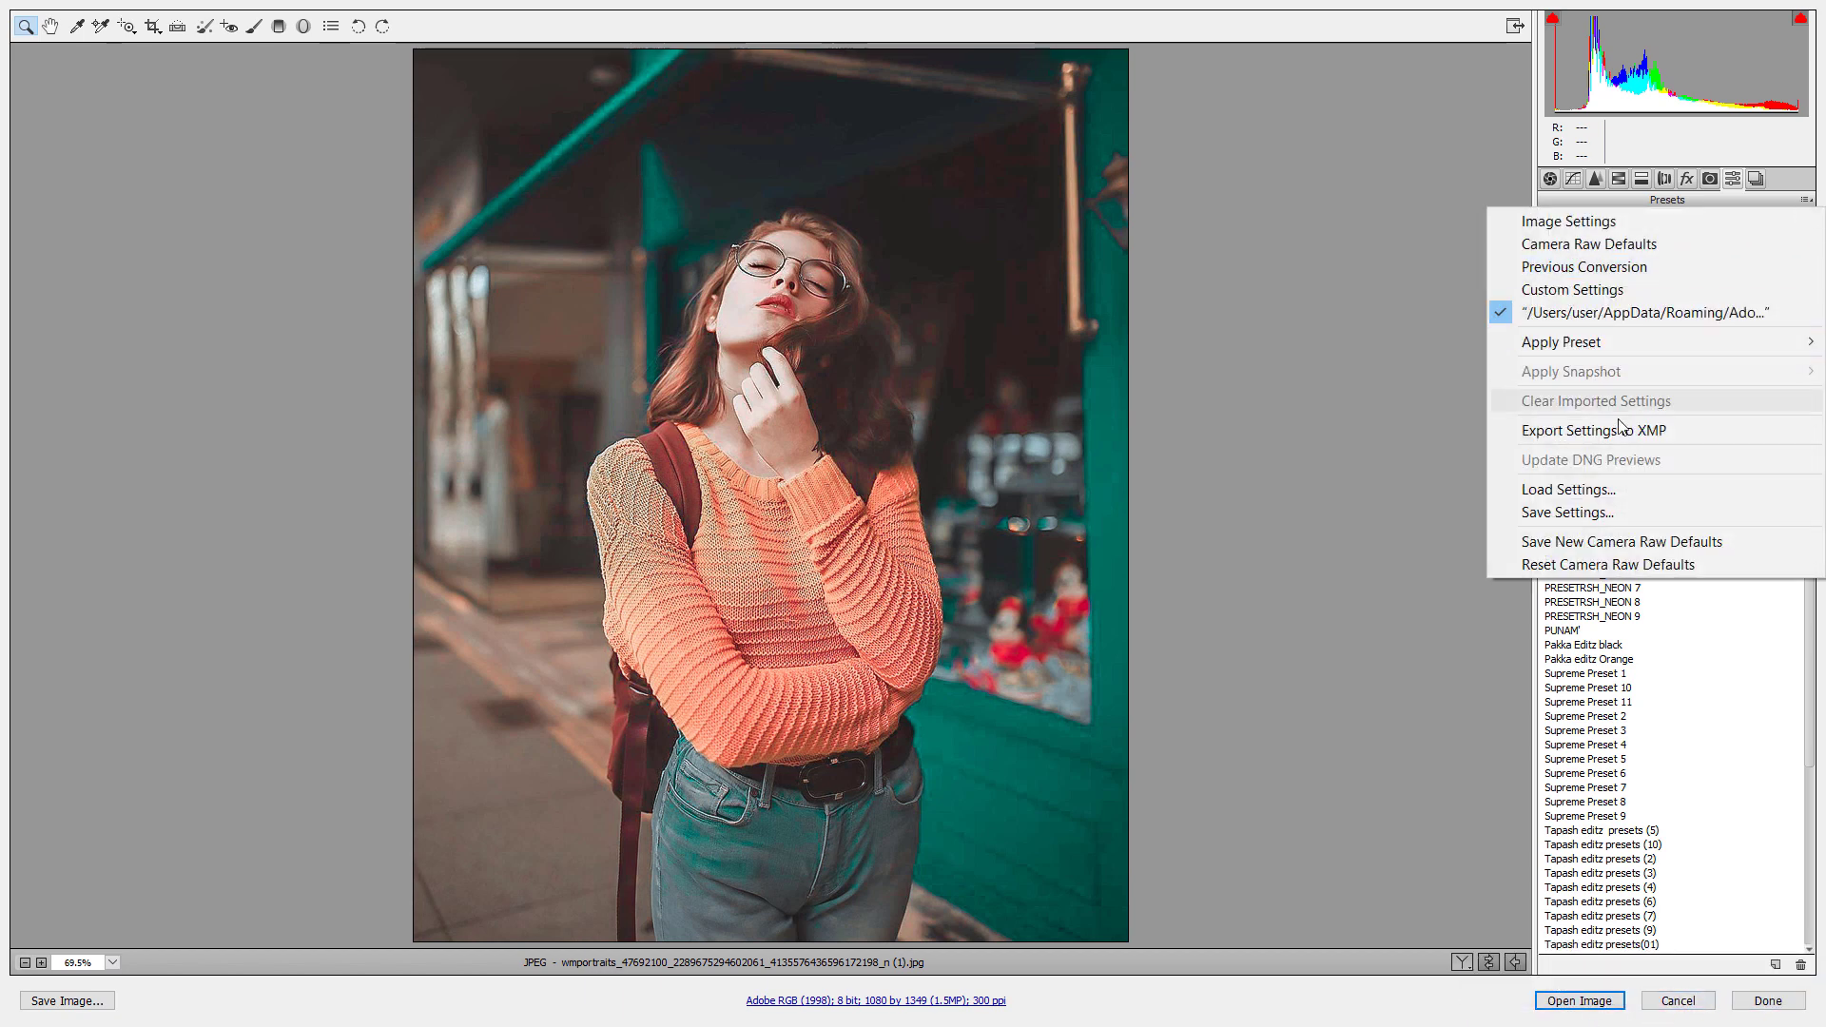
{"action": "left_click", "coordinate": [1567, 244]}
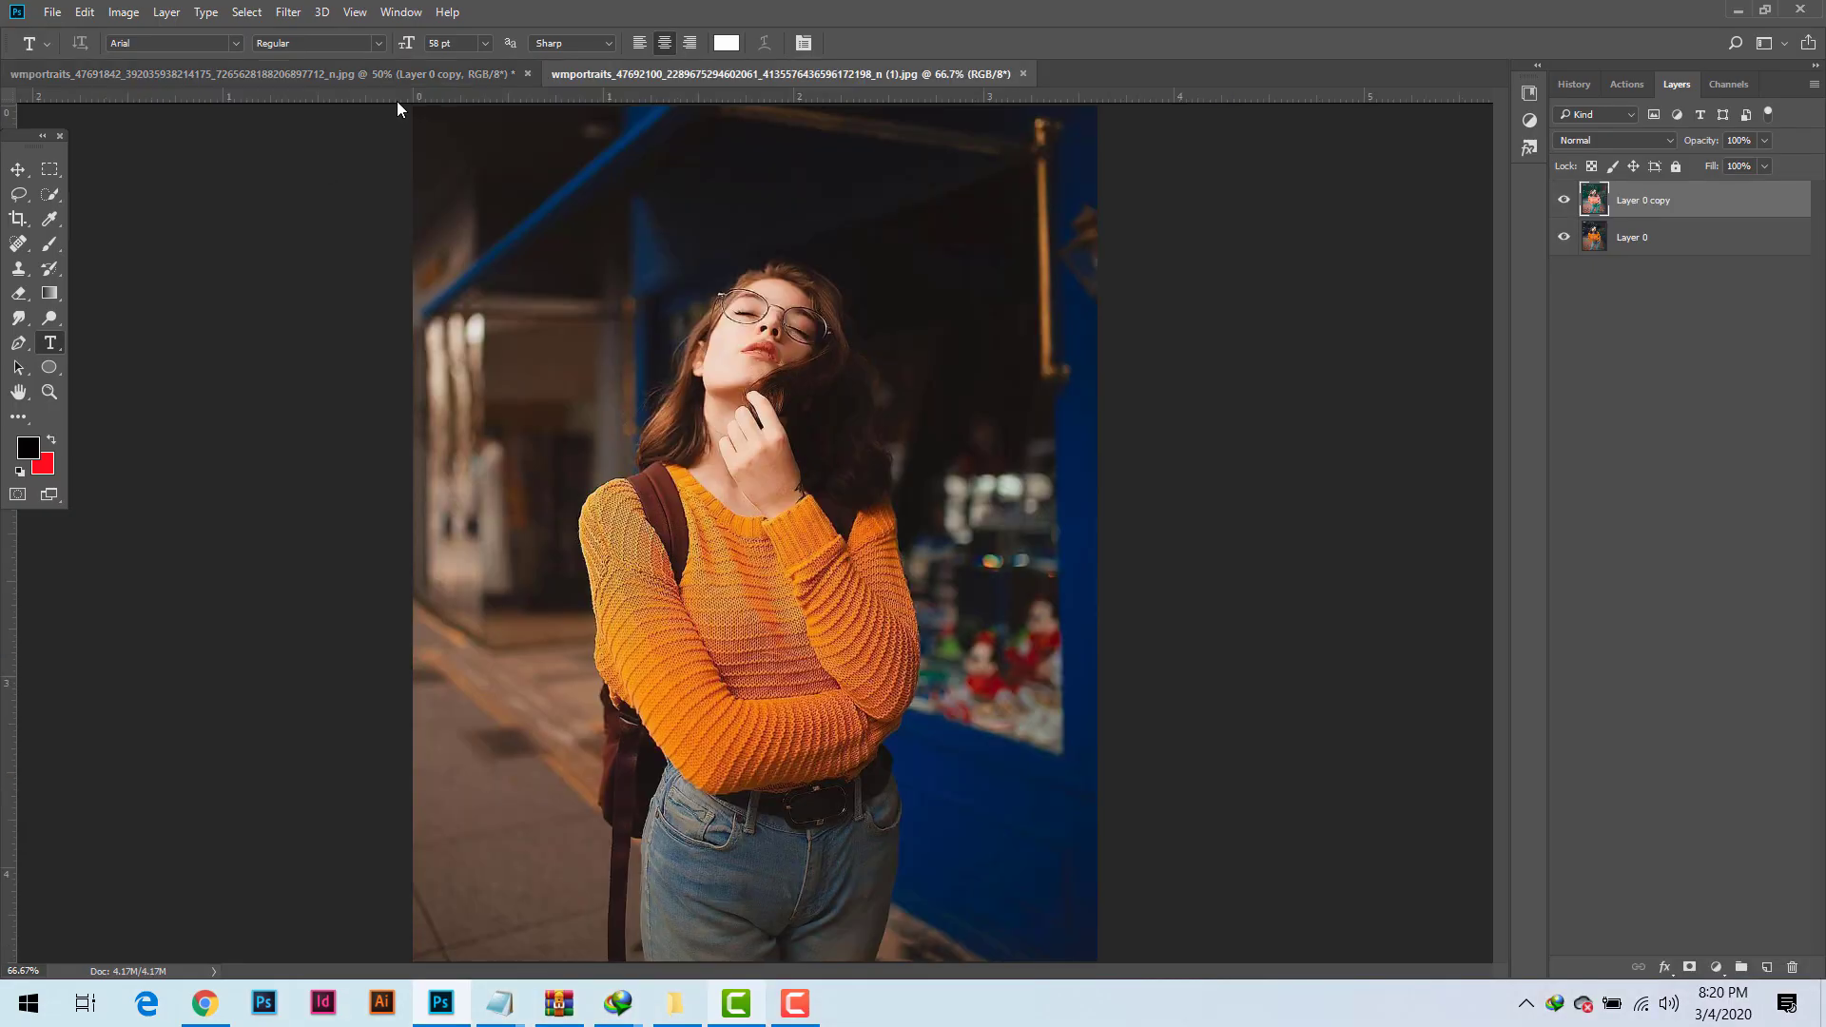
Reapply the last-used Camera Raw Filter to the newly opened portrait with the blue storefront
{"action": "left_click", "coordinate": [295, 13]}
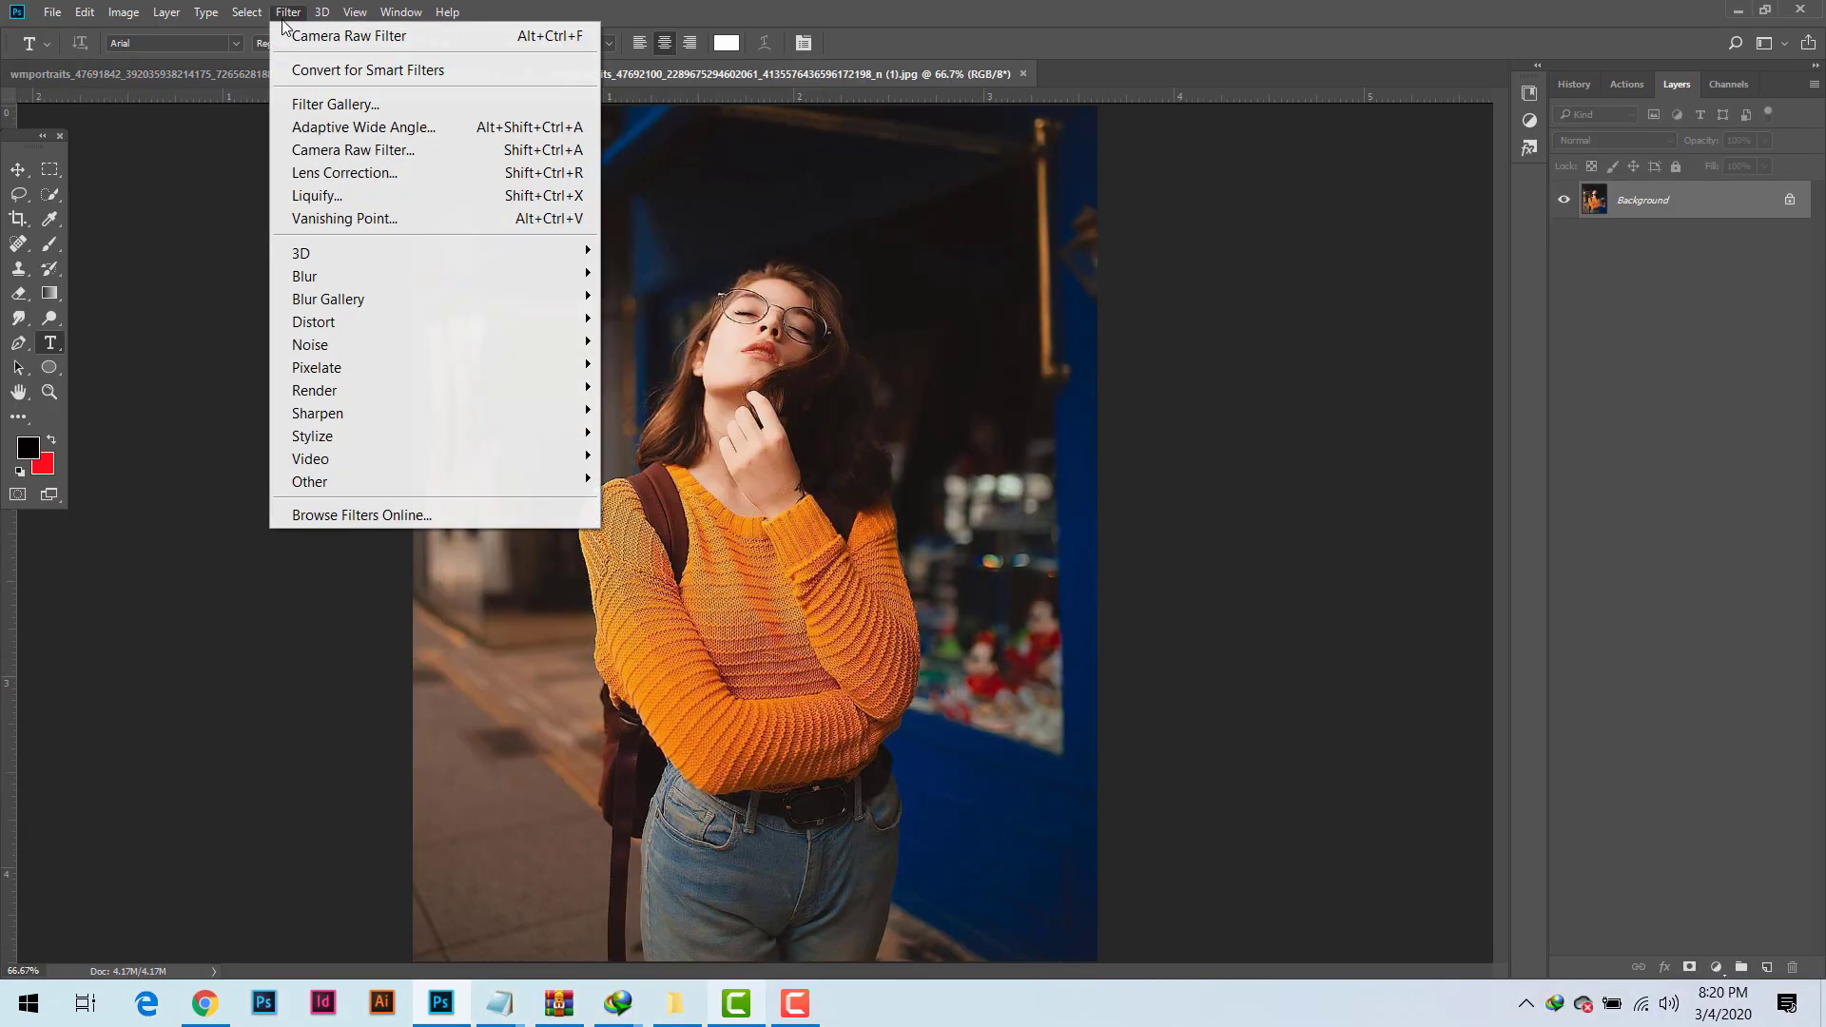
{"action": "left_click", "coordinate": [363, 29]}
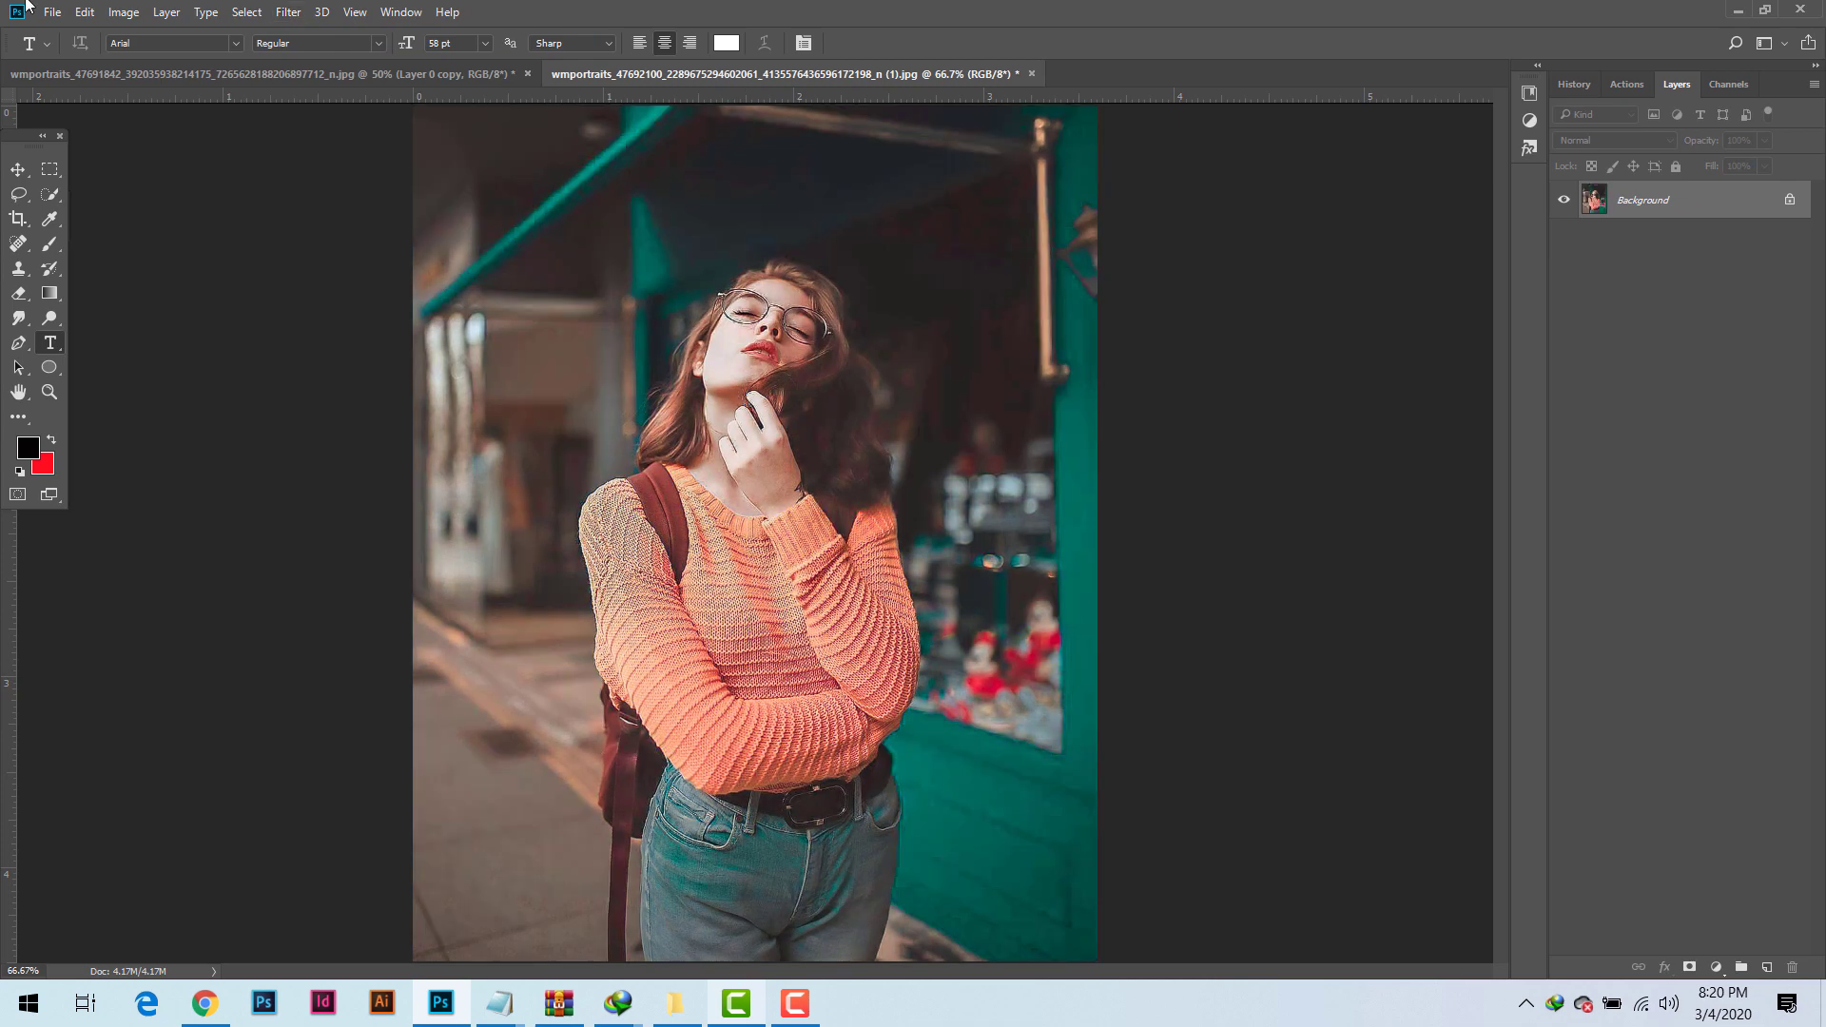
Open the portrait starting with wmportraits_47355748 from the yellow tone folder and reapply the last Camera Raw Filter to it
{"action": "left_click", "coordinate": [52, 13]}
{"action": "left_click", "coordinate": [86, 61]}
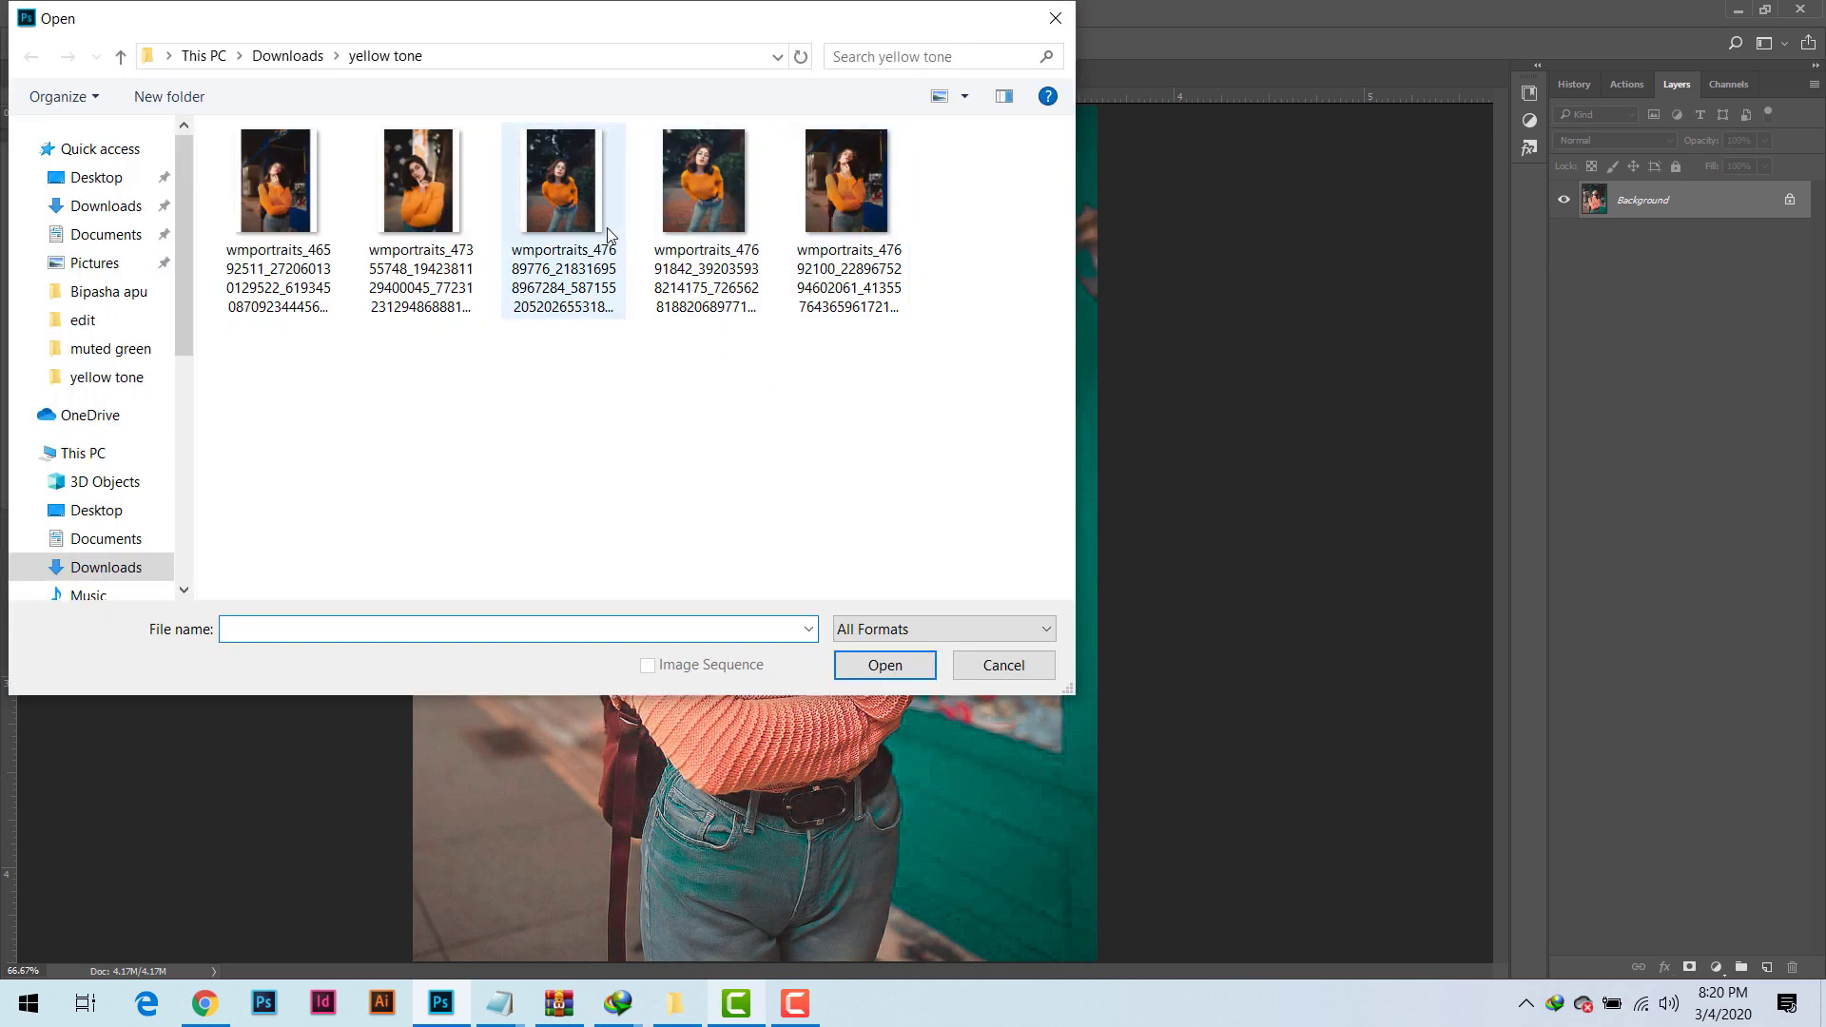
{"action": "double_click", "coordinate": [416, 219]}
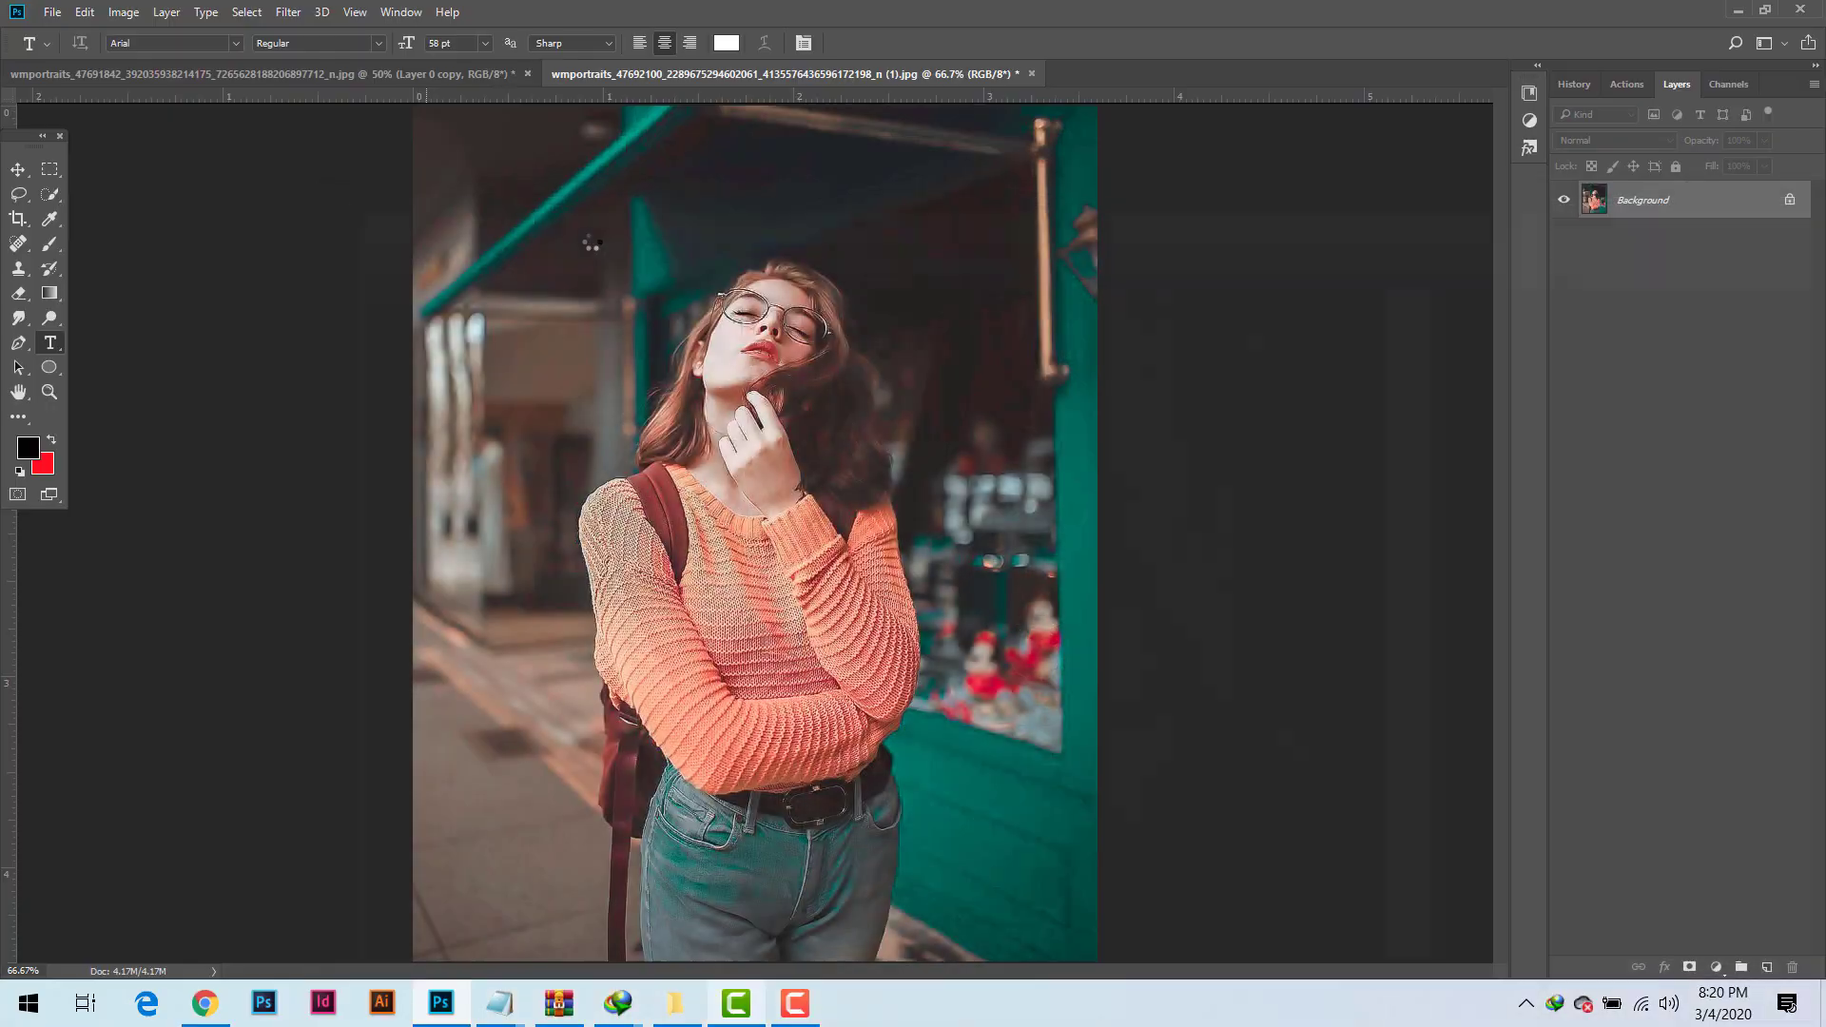
{"action": "left_click", "coordinate": [288, 11]}
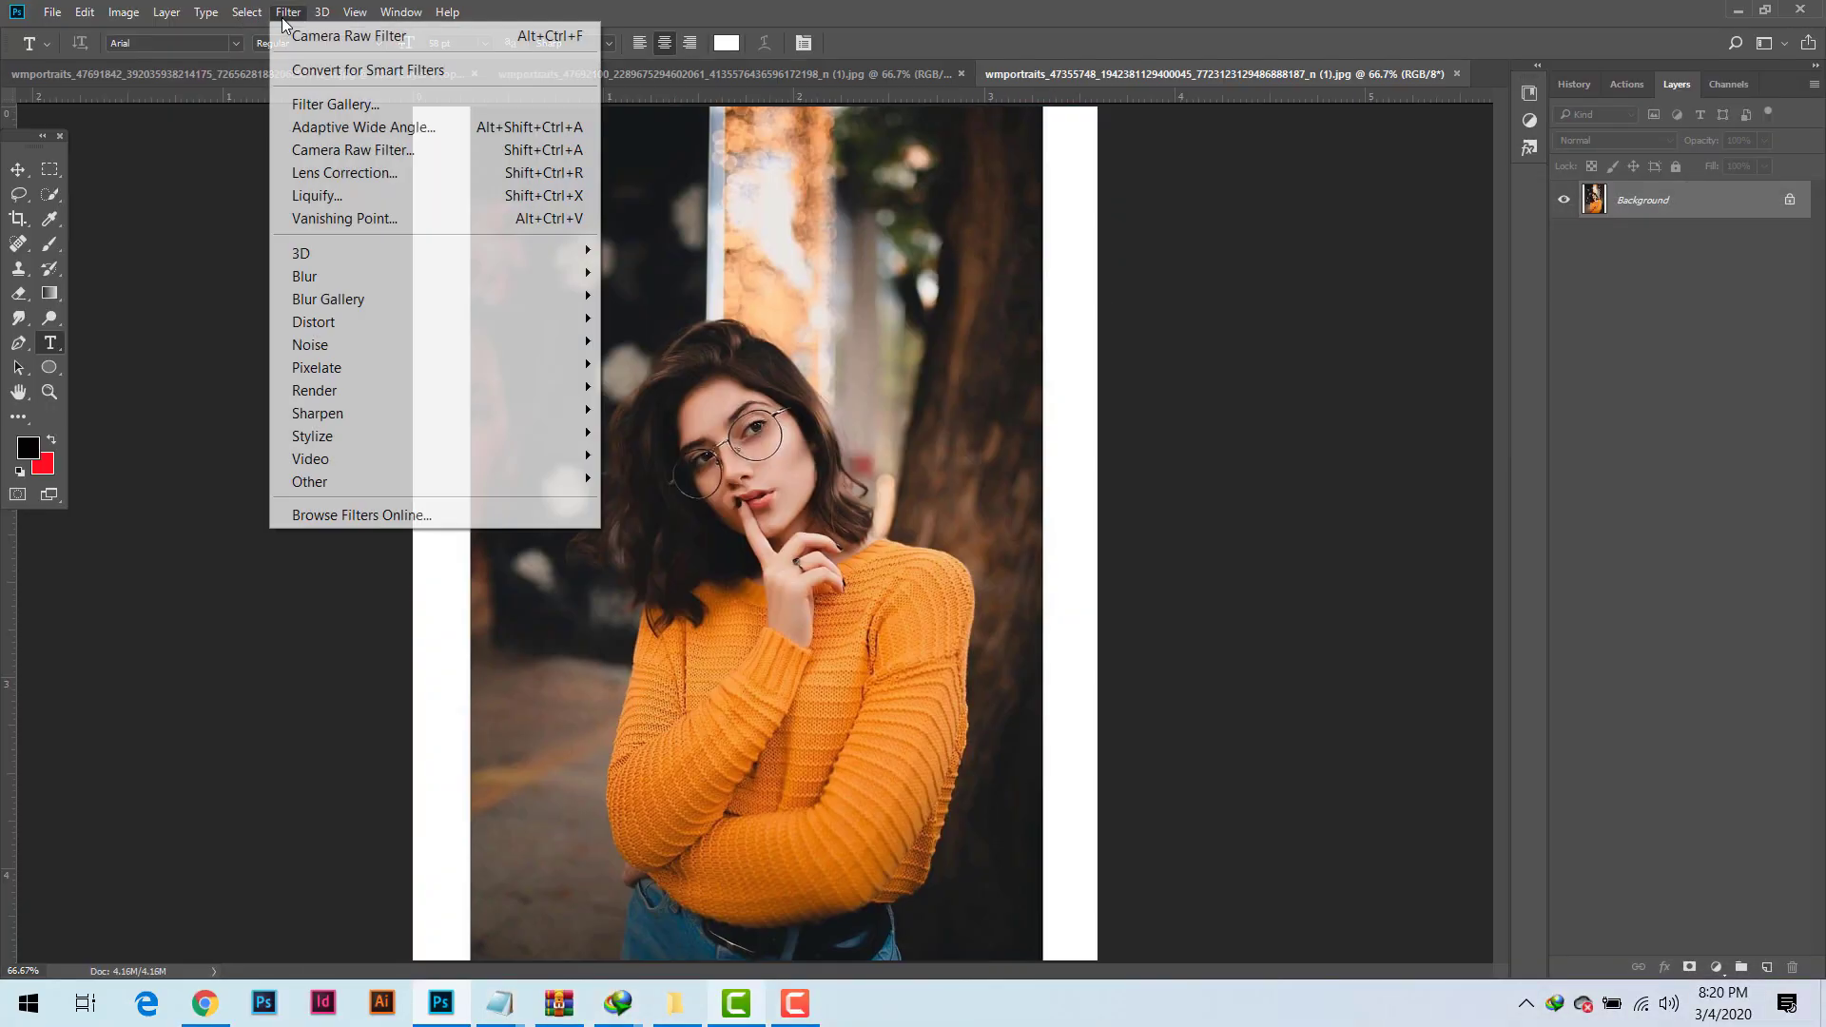
{"action": "left_click", "coordinate": [314, 33]}
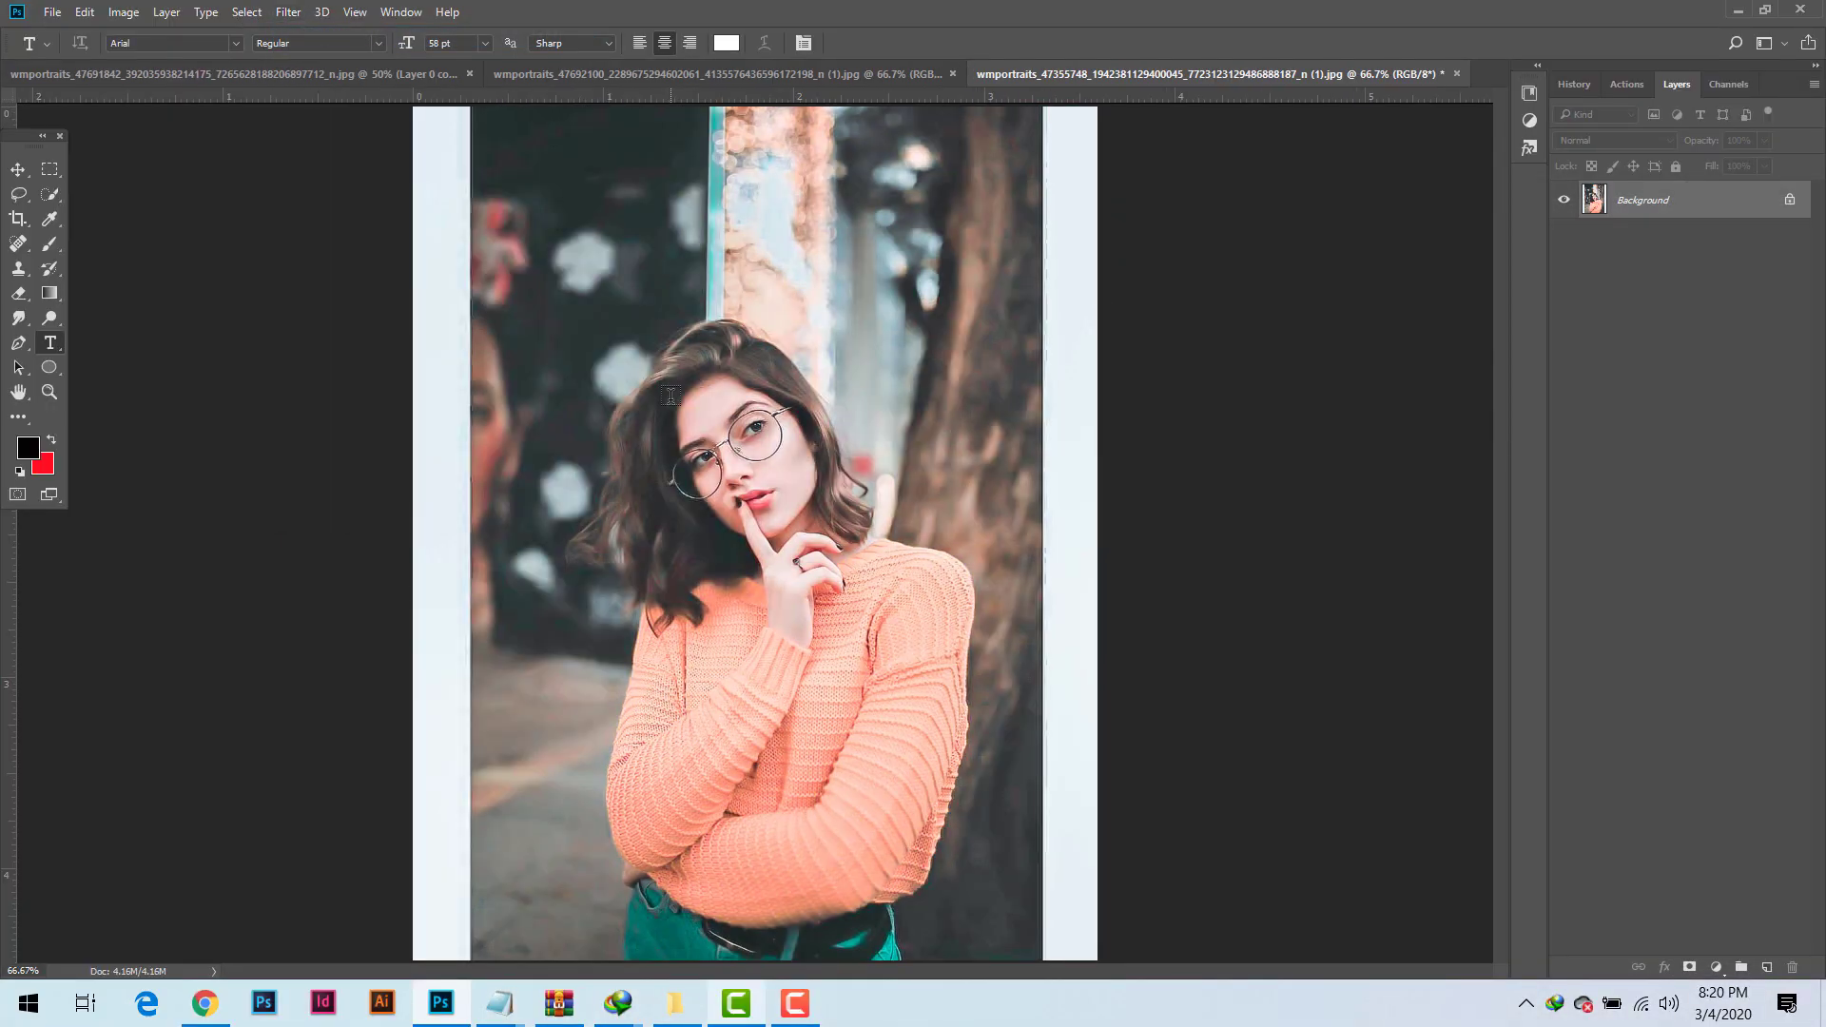
{"action": "key", "text": "ctrl+minus"}
{"action": "key", "text": "ctrl+minus"}
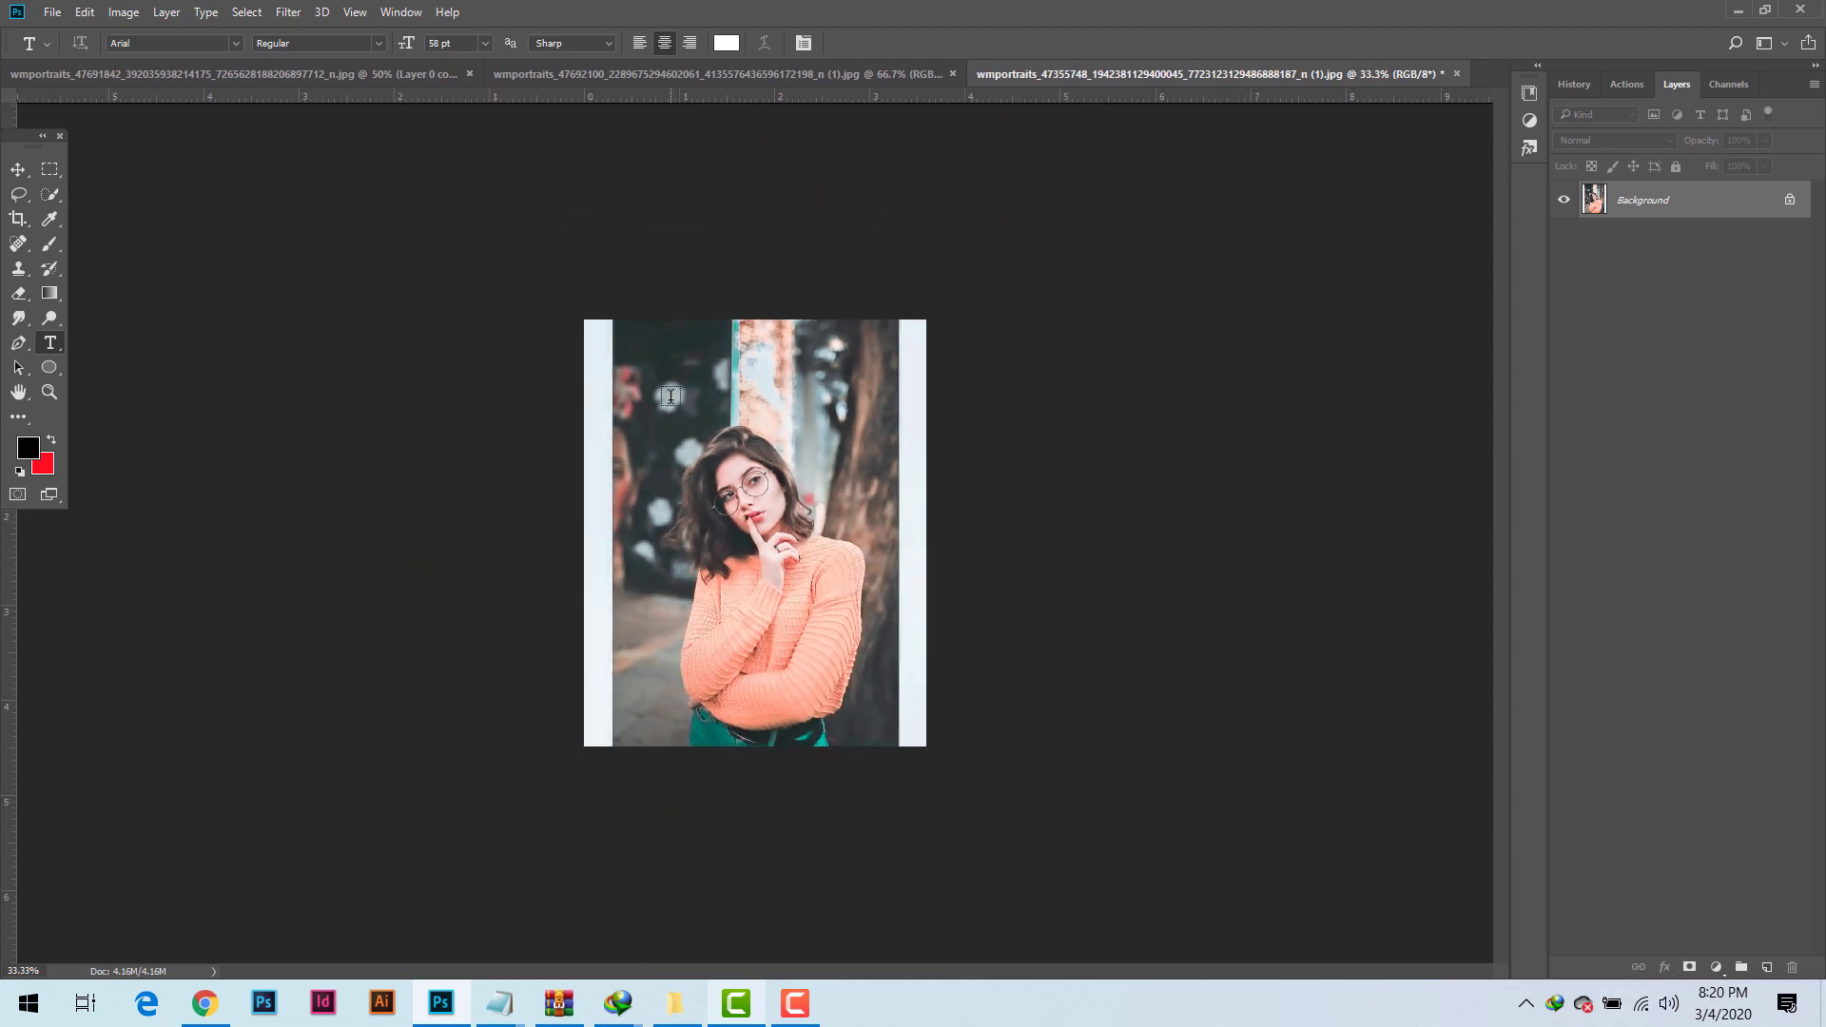
{"action": "key", "text": "ctrl+plus"}
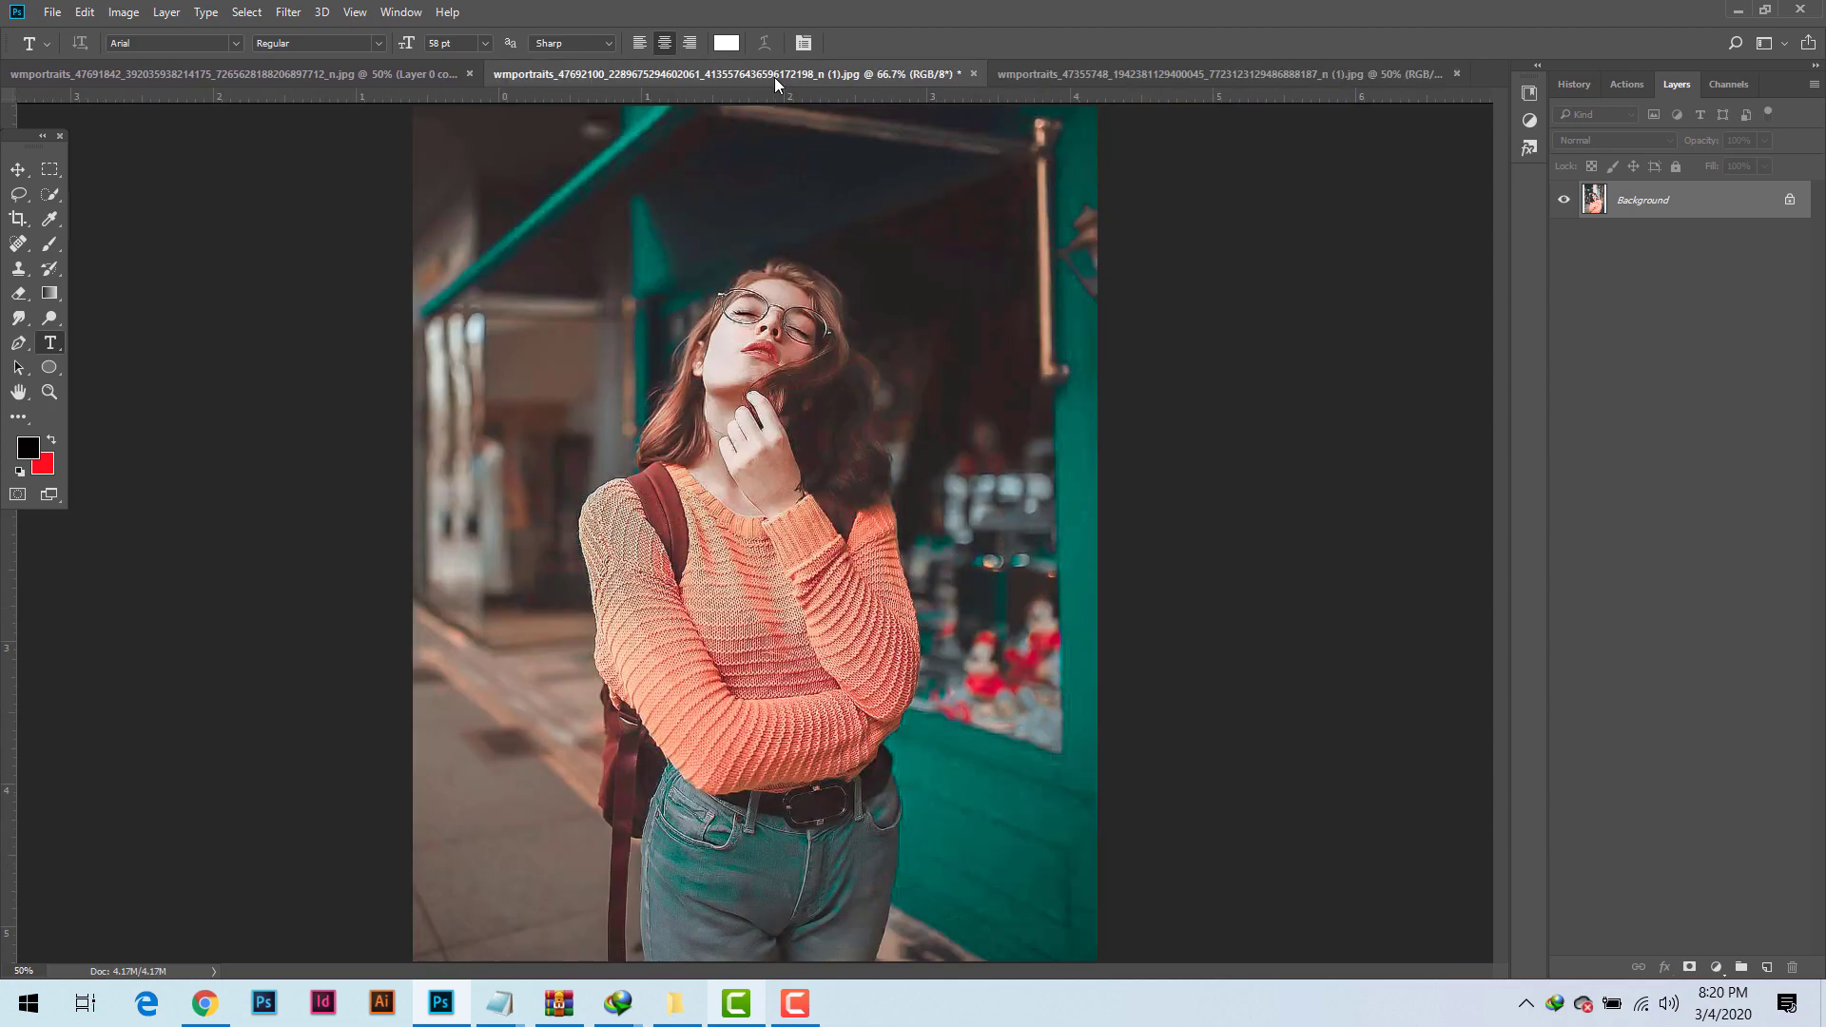
Review the other graded portraits and toggle the Layer 0 copy visibility in the first one to compare with the original
{"action": "left_click", "coordinate": [704, 74]}
{"action": "left_click", "coordinate": [300, 76]}
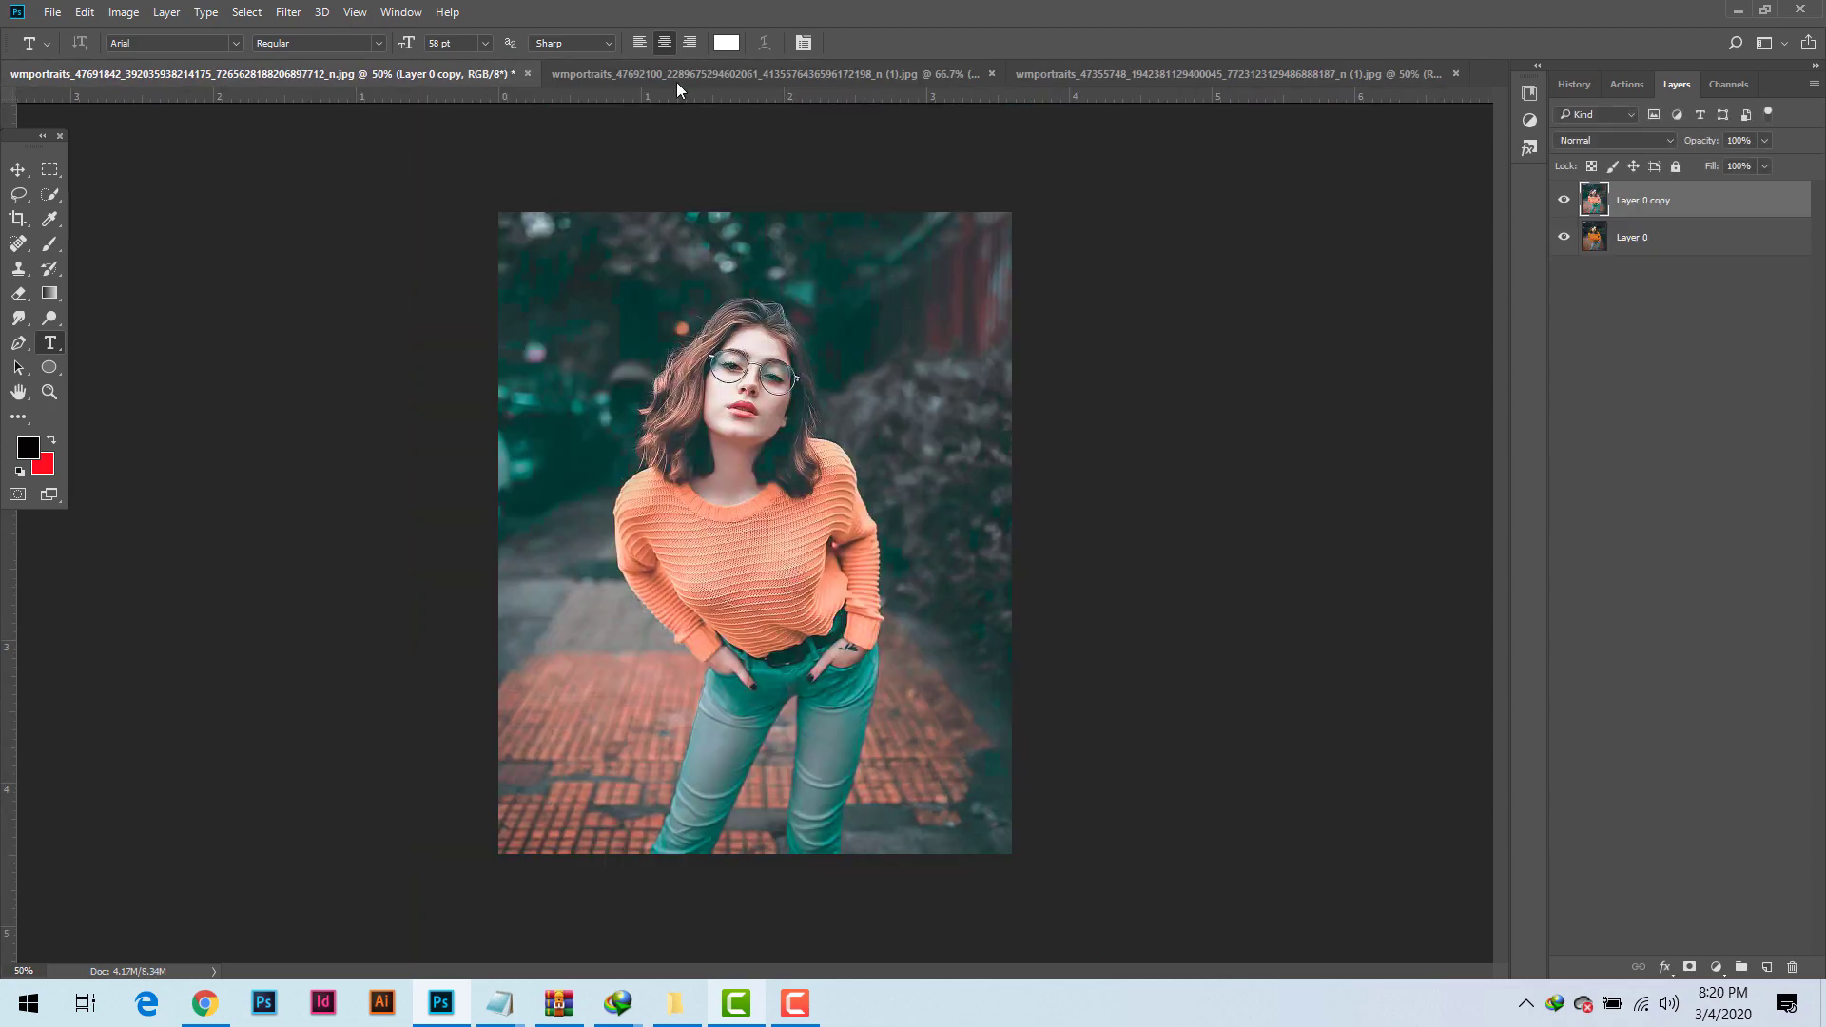
{"action": "left_click", "coordinate": [1561, 204]}
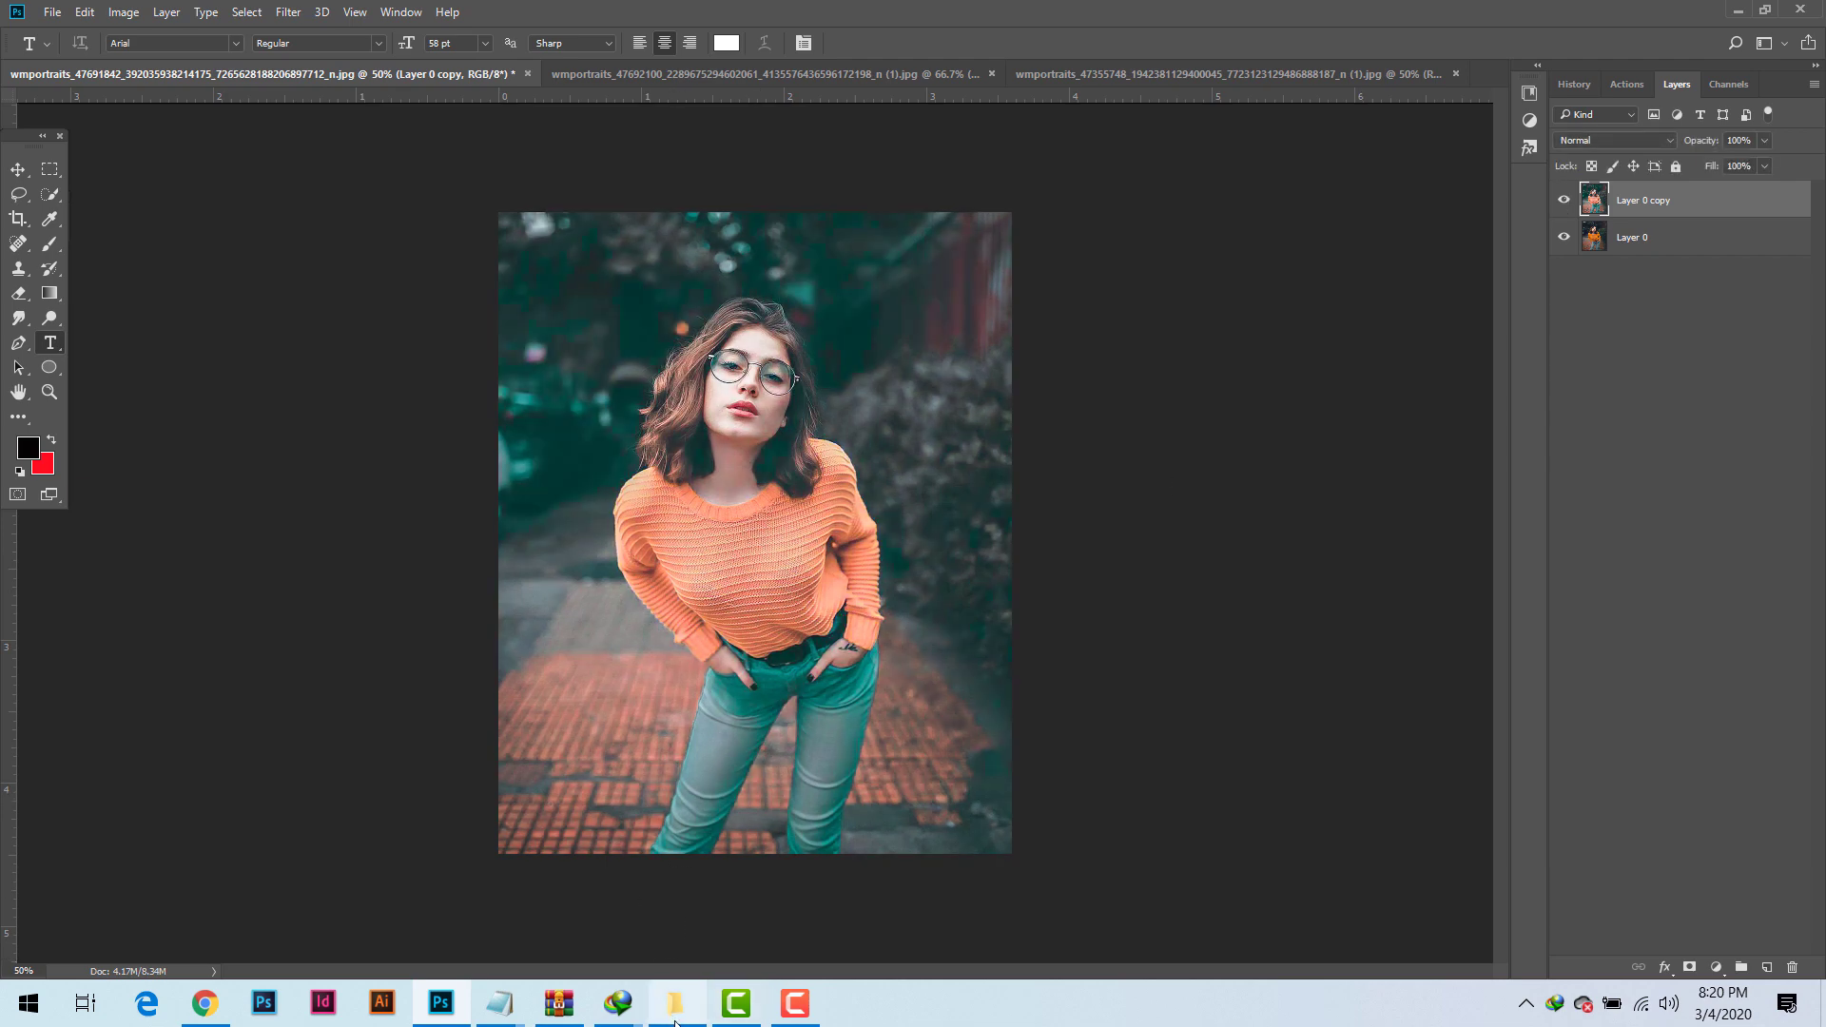